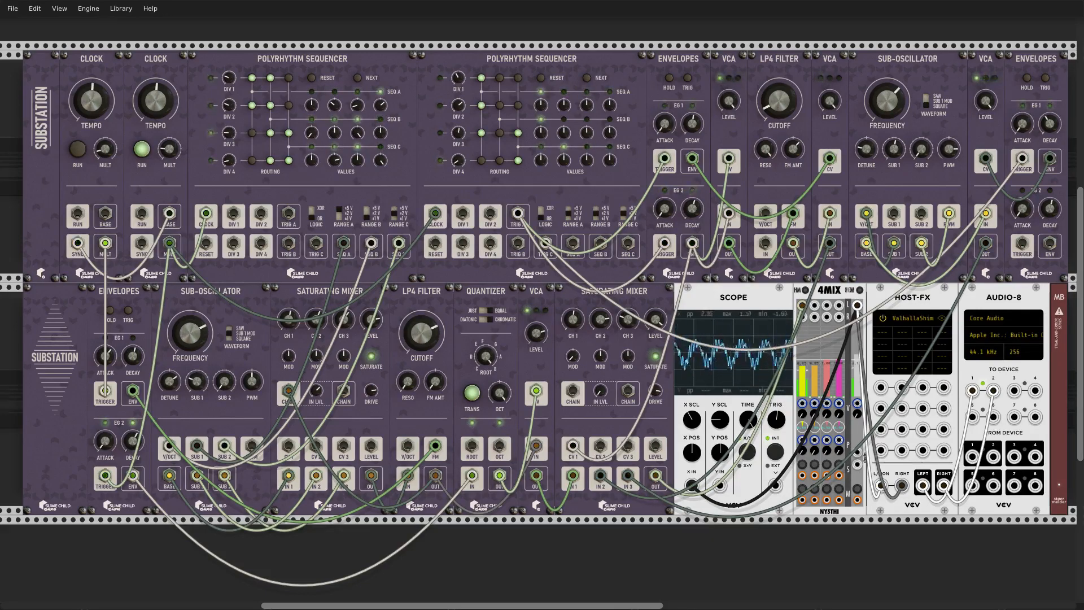
# - Bypass both Substation blank panels and the VCA module in the upper row
pyautogui.click(509, 374)
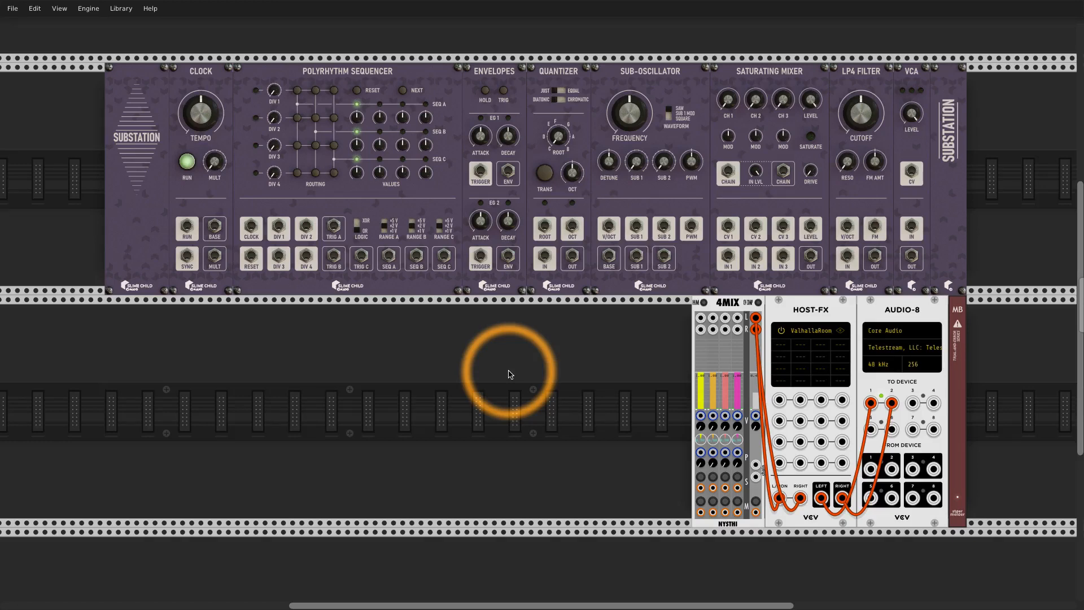
pyautogui.press('super+e')
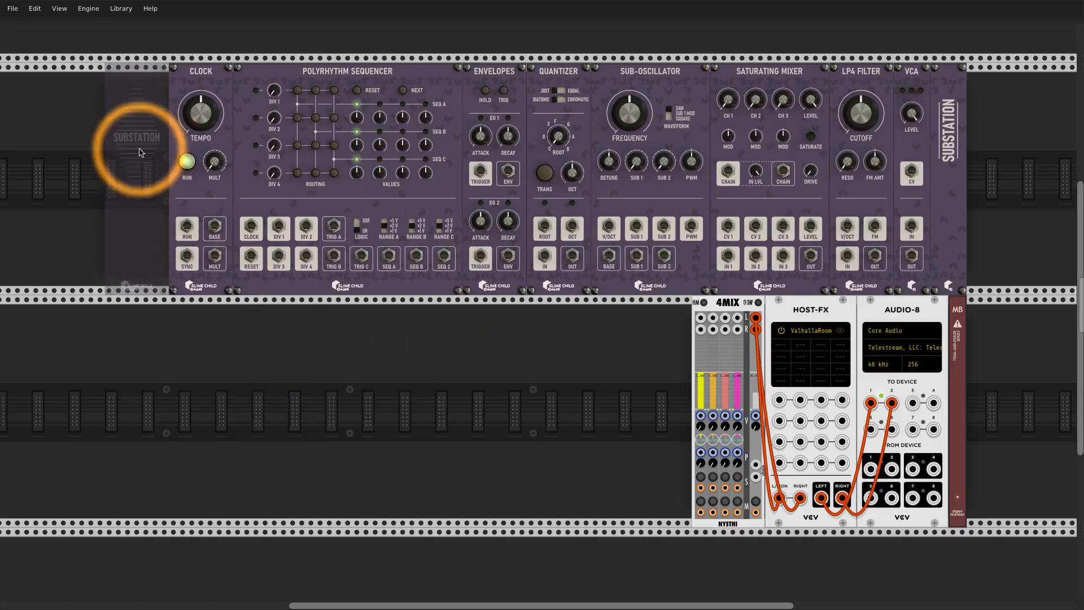
pyautogui.press('super+e')
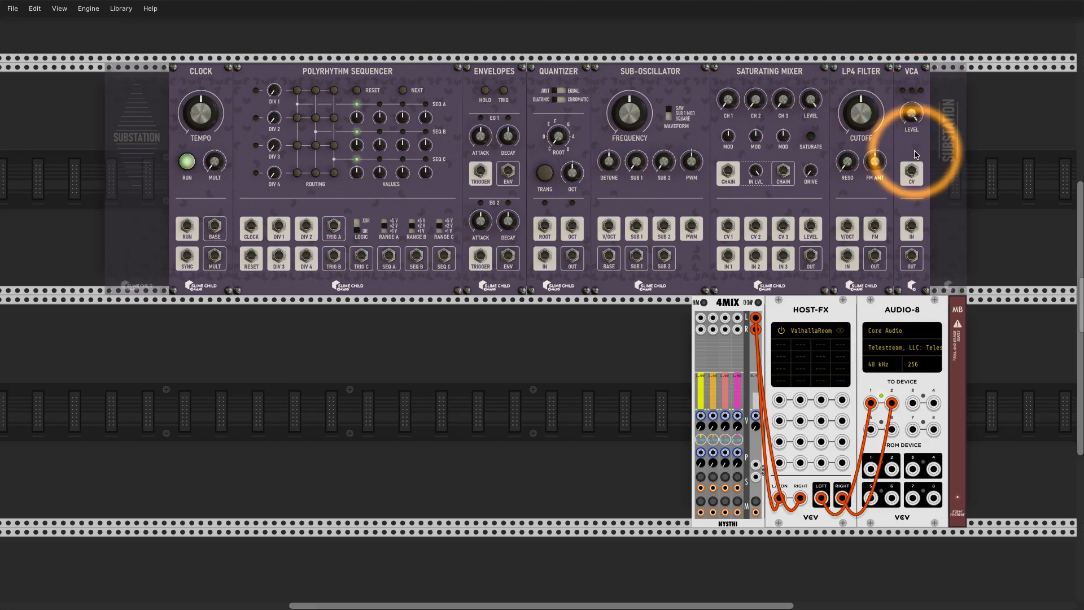
pyautogui.press('super+e')
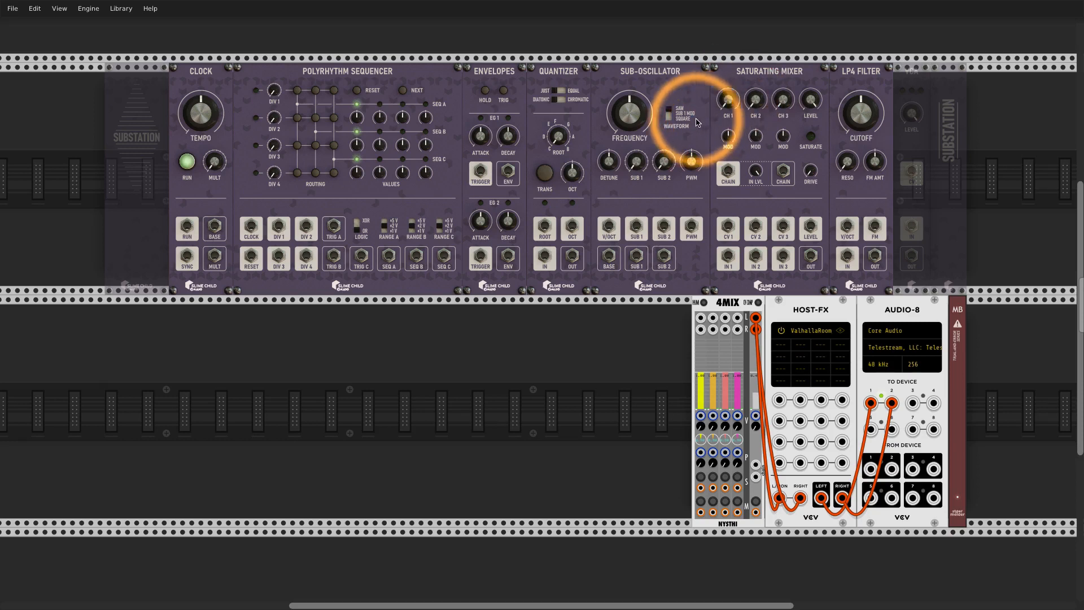
# - Duplicate the Sub-Oscillator and place the copy in the empty part of the lower row, below the Quantizer
pyautogui.hotkey('ctrl', 'd')
pyautogui.moveTo(633, 307); pyautogui.dragTo(531, 310)
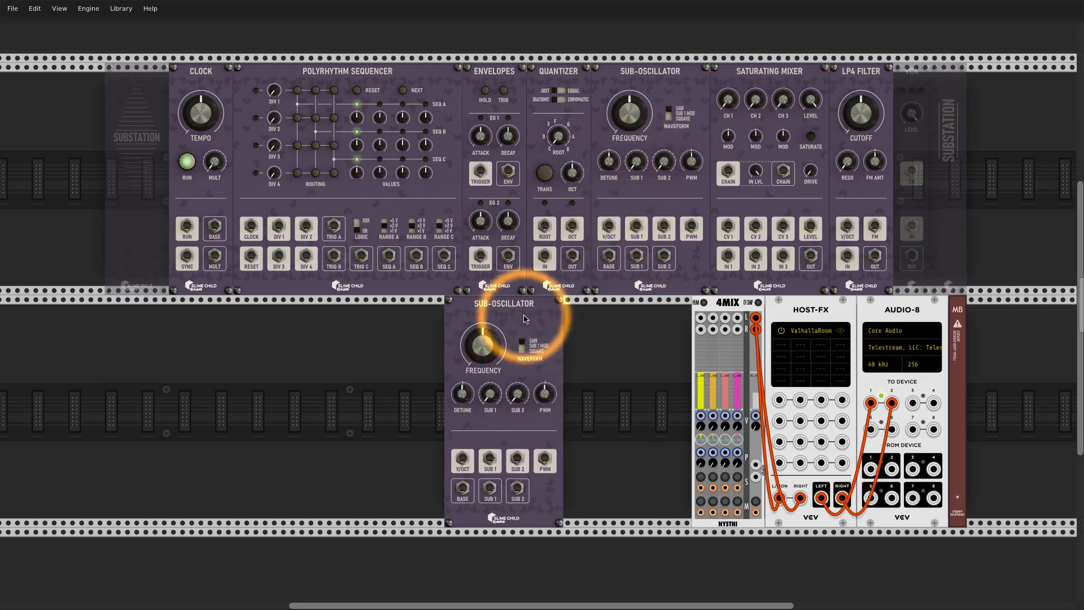
# - Audition the copied Sub-Oscillator's Base output through the first 4MIX input with the master level raised, and unplug its cable
pyautogui.moveTo(462, 489); pyautogui.dragTo(700, 318)
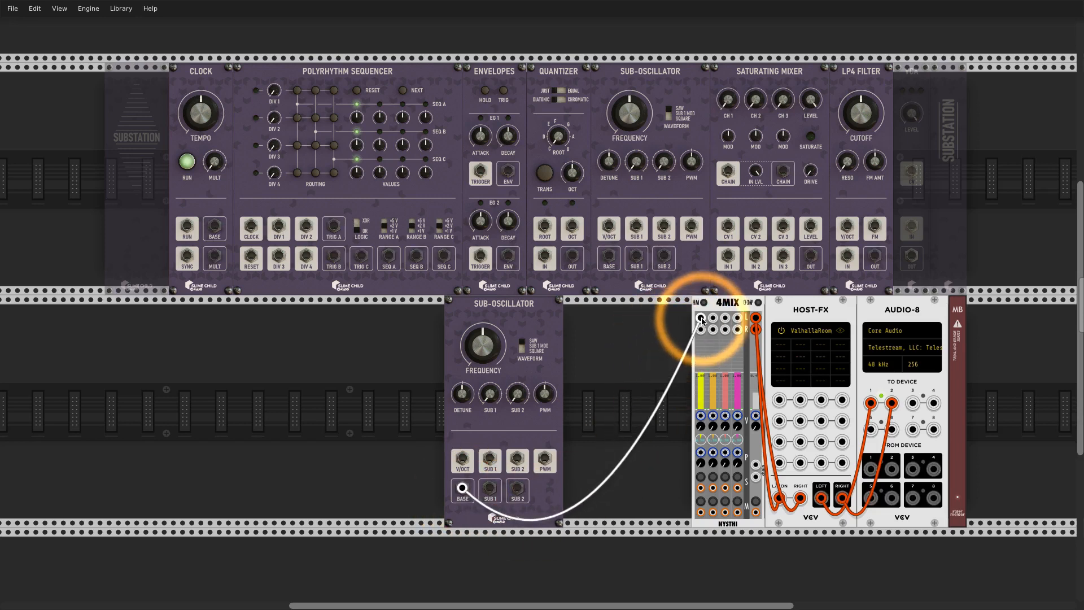
pyautogui.moveTo(755, 394); pyautogui.dragTo(756, 380)
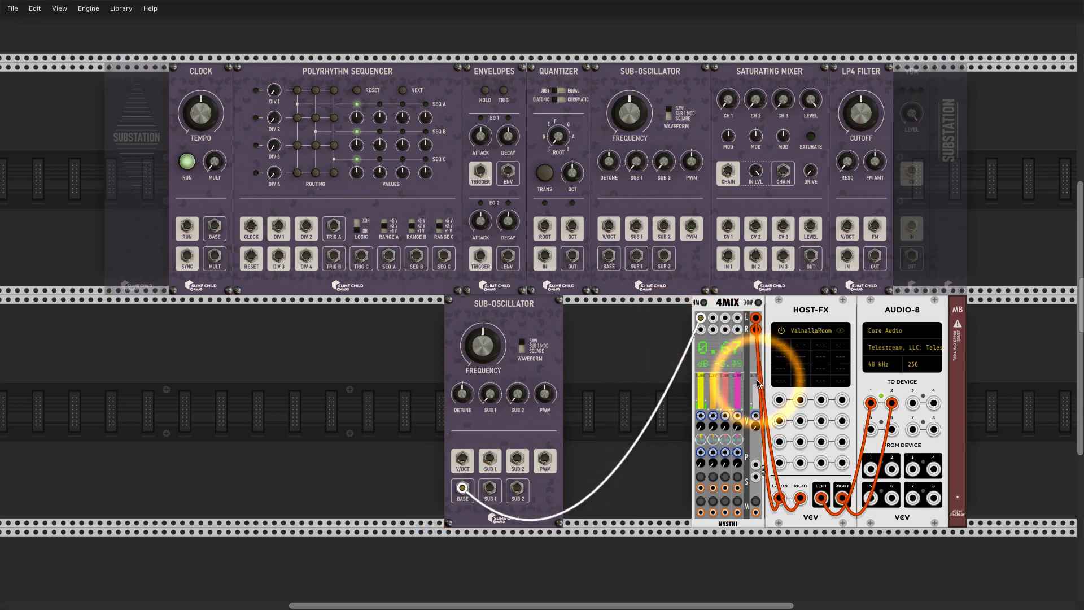
pyautogui.moveTo(484, 344)
pyautogui.mouseDown()
pyautogui.moveTo(484, 392)
pyautogui.moveTo(484, 344)
pyautogui.mouseUp()
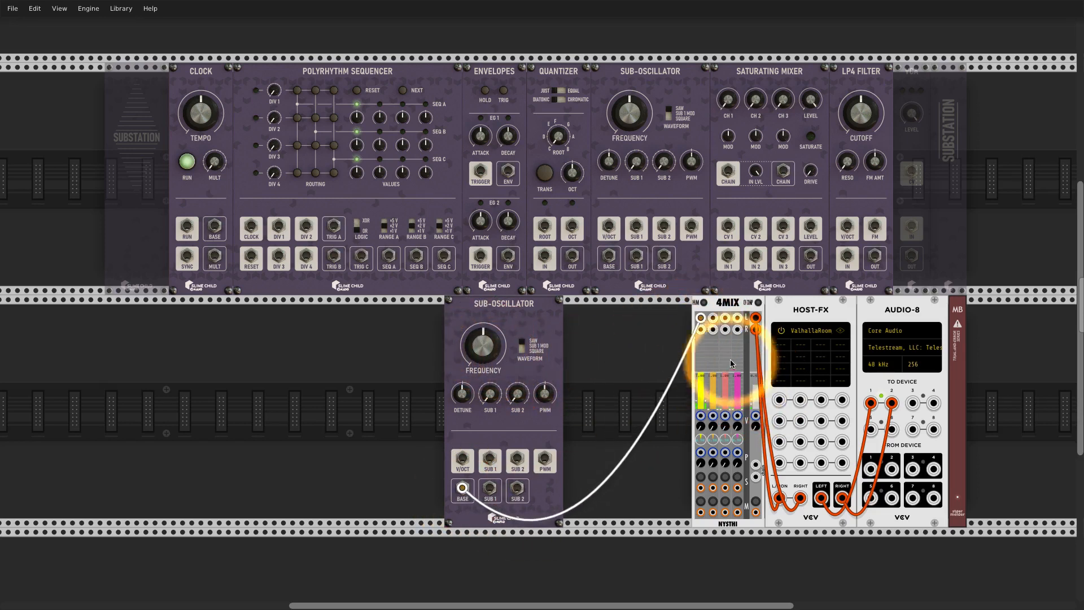
pyautogui.moveTo(700, 318); pyautogui.dragTo(667, 344)
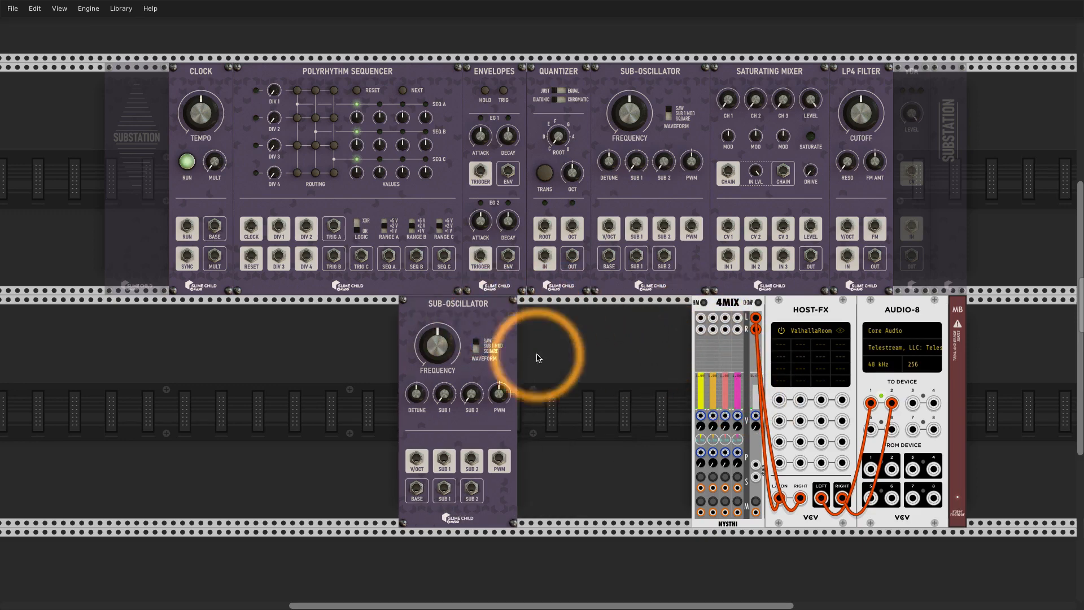
# - Add a VCO-1 beside the lower Sub-Oscillator and compare its Saw output with the Sub-Oscillator's Base output through the first 4MIX input
pyautogui.rightClick(575, 377)
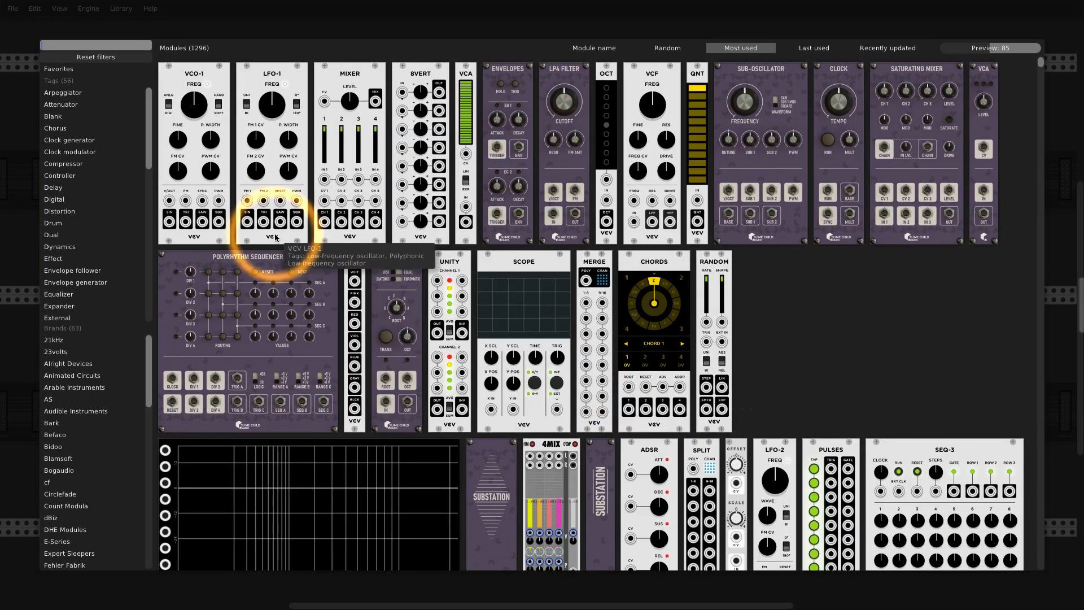
pyautogui.moveTo(191, 79); pyautogui.dragTo(547, 314)
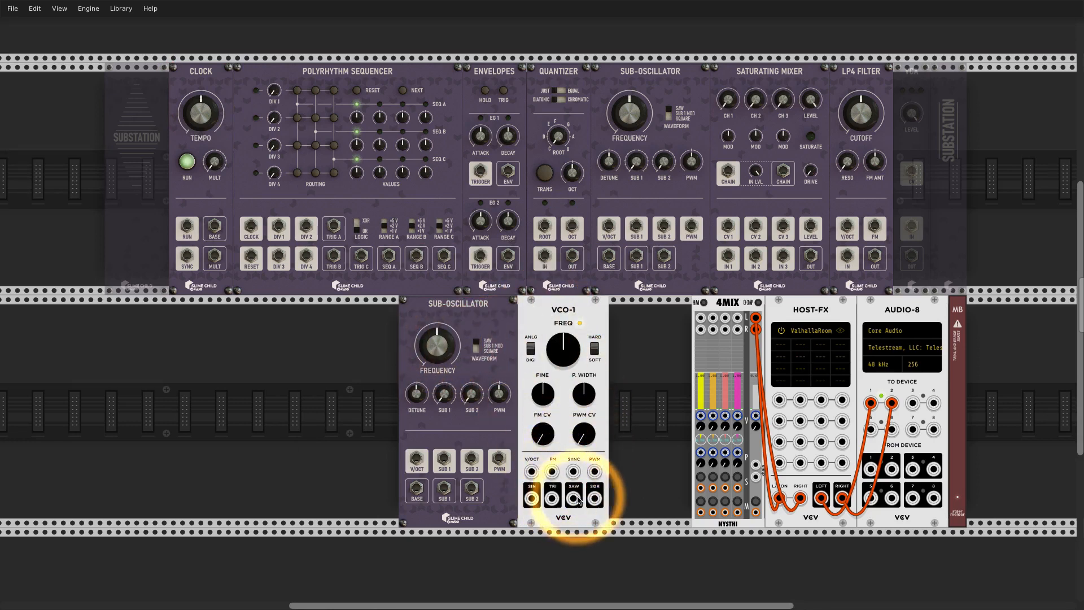
pyautogui.moveTo(573, 496); pyautogui.dragTo(700, 317)
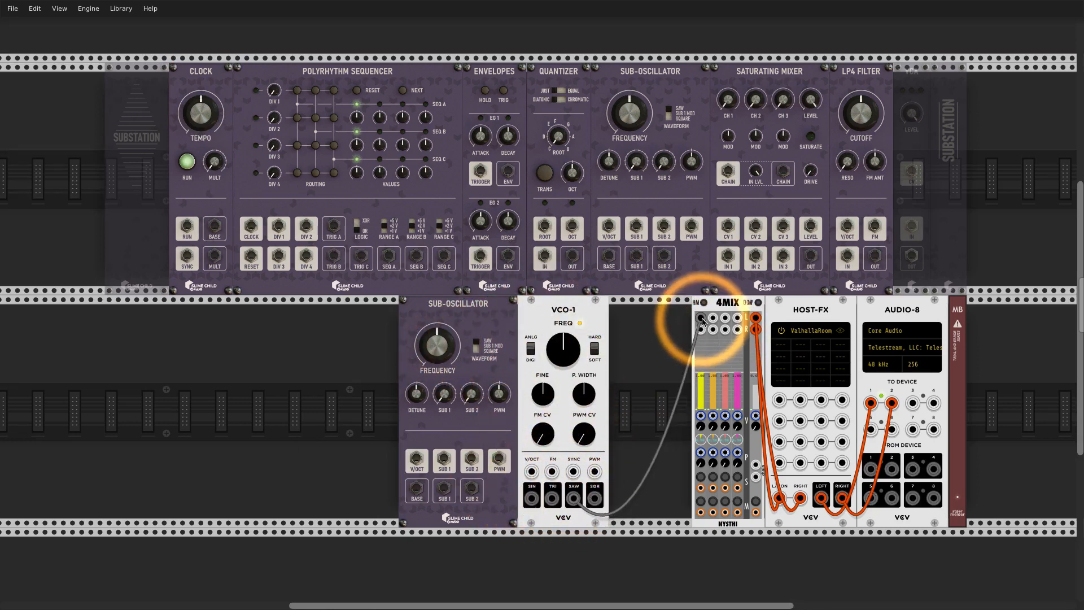
pyautogui.moveTo(755, 386); pyautogui.dragTo(755, 361)
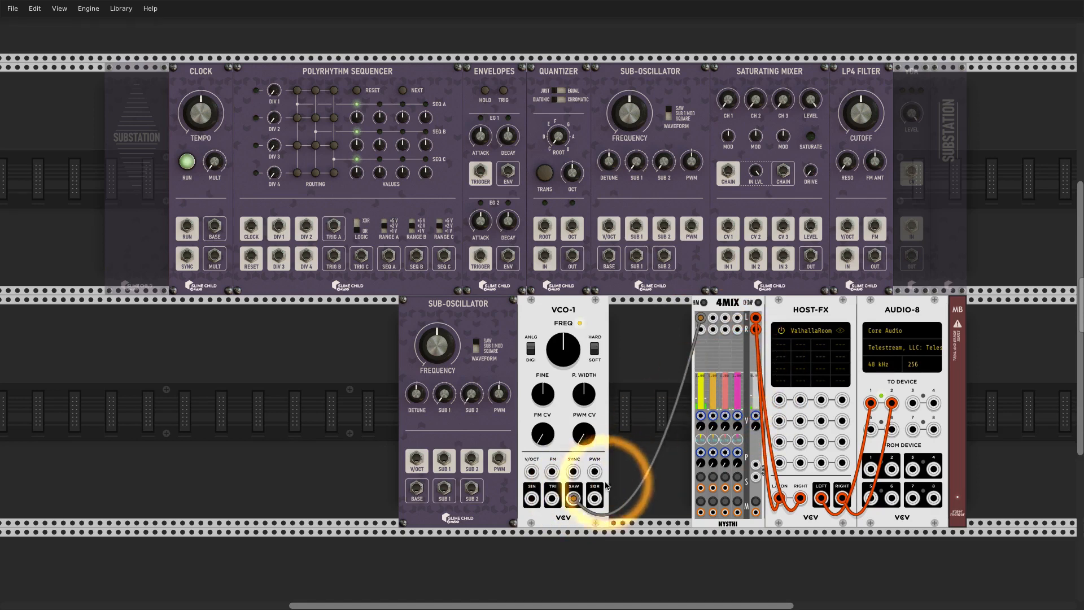
pyautogui.moveTo(573, 500); pyautogui.dragTo(416, 490)
# - Set the mix of the ValhallaRoom reverb hosted in Host-FX to 11.1 % and close the plugin's window
pyautogui.hscroll(-2, 406, 488)
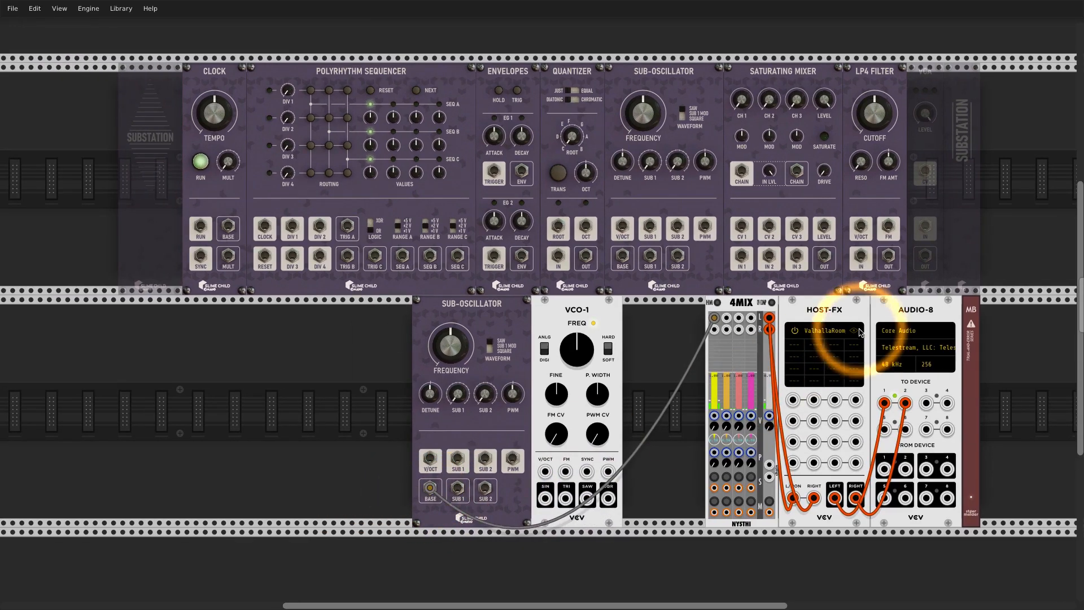
pyautogui.click(854, 331)
pyautogui.moveTo(148, 194); pyautogui.dragTo(152, 199)
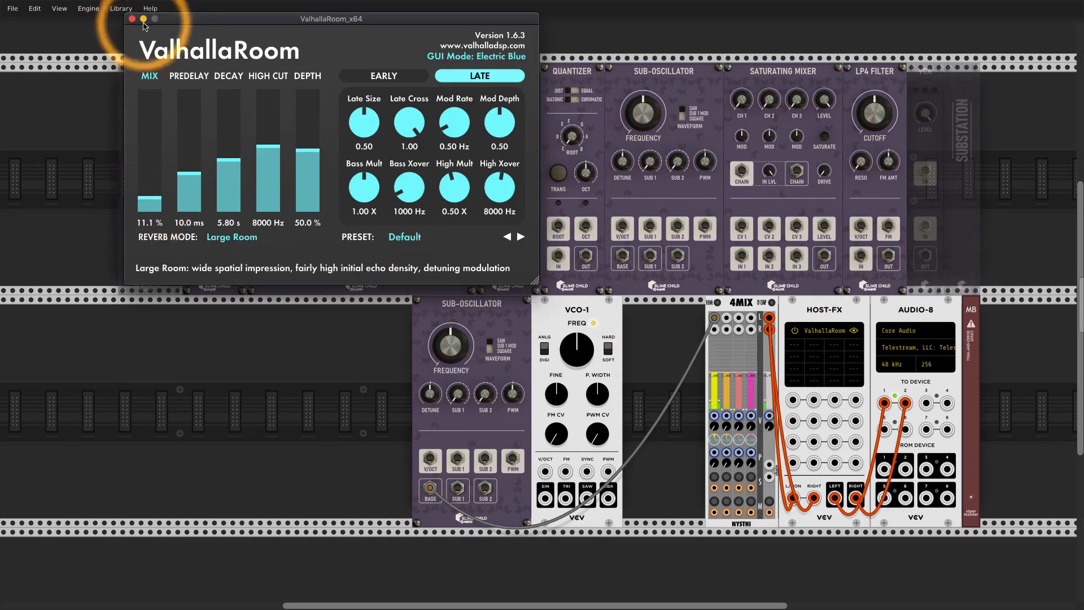
pyautogui.click(132, 18)
# - Move the mixer cable back to VCO-1's Saw output, delete VCO-1 with that cable, and shift the Sub-Oscillator slightly towards 4MIX
pyautogui.moveTo(430, 489); pyautogui.dragTo(588, 499)
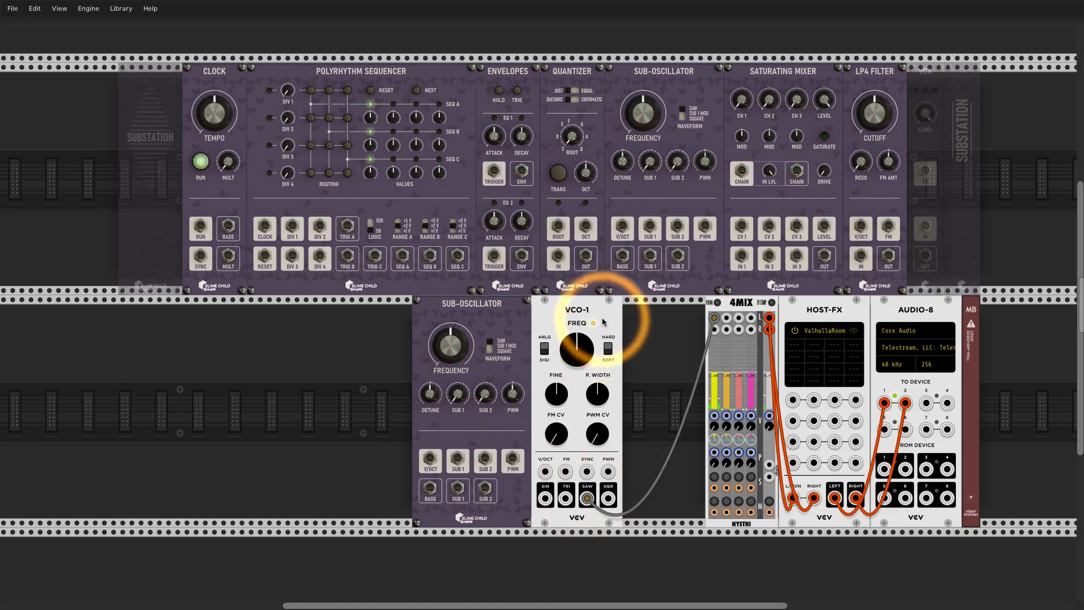
pyautogui.press('Delete')
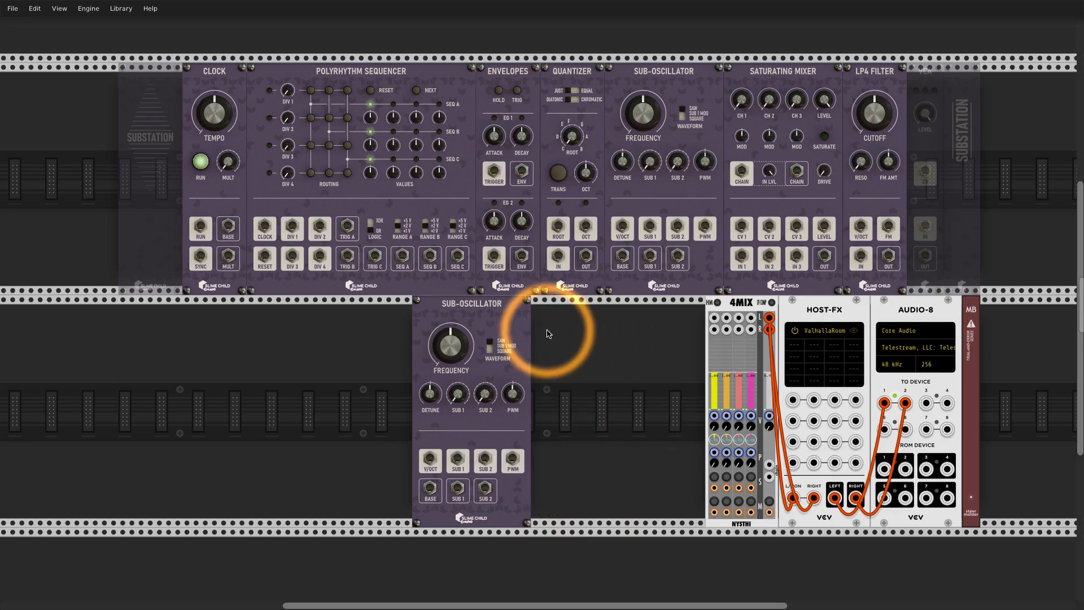
pyautogui.moveTo(509, 320); pyautogui.dragTo(527, 320)
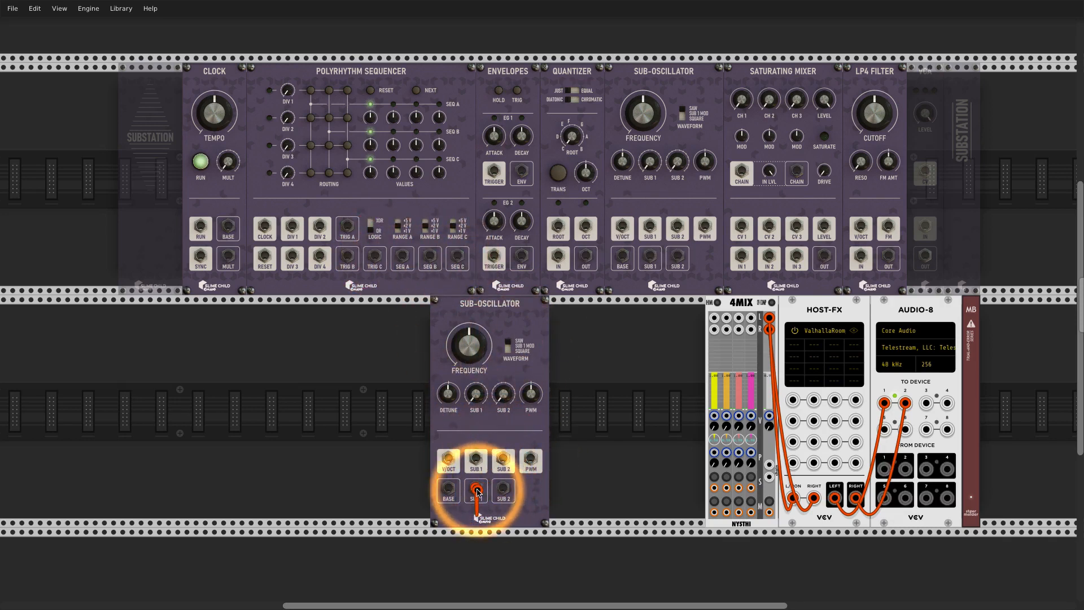
# - Patch the lower Sub-Oscillator's Base output to the first 4MIX input for a listen and unplug it
pyautogui.moveTo(476, 489); pyautogui.dragTo(477, 491)
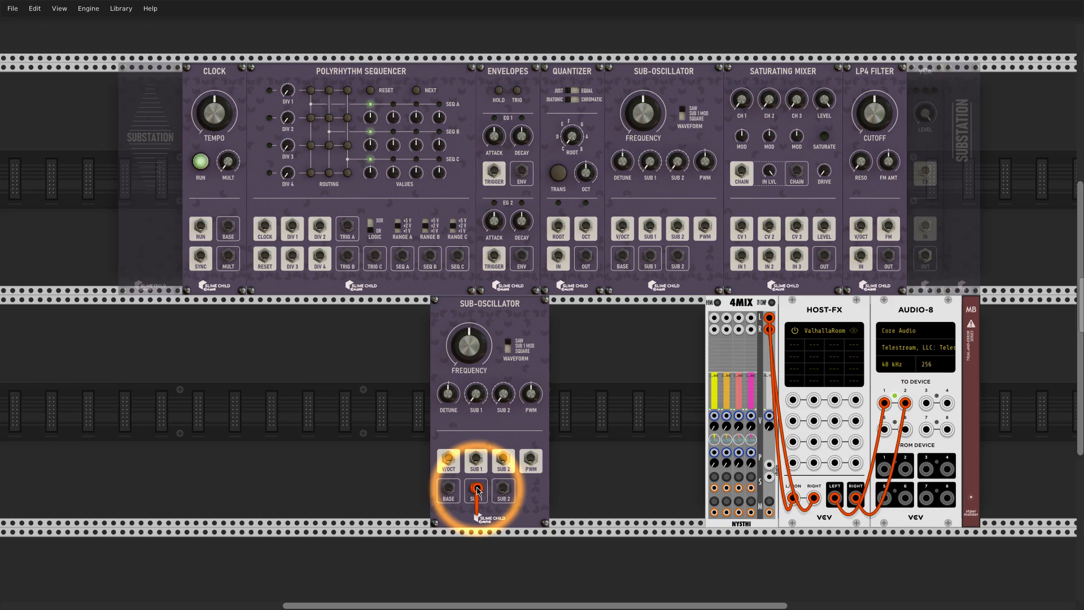
pyautogui.moveTo(477, 491); pyautogui.dragTo(714, 318)
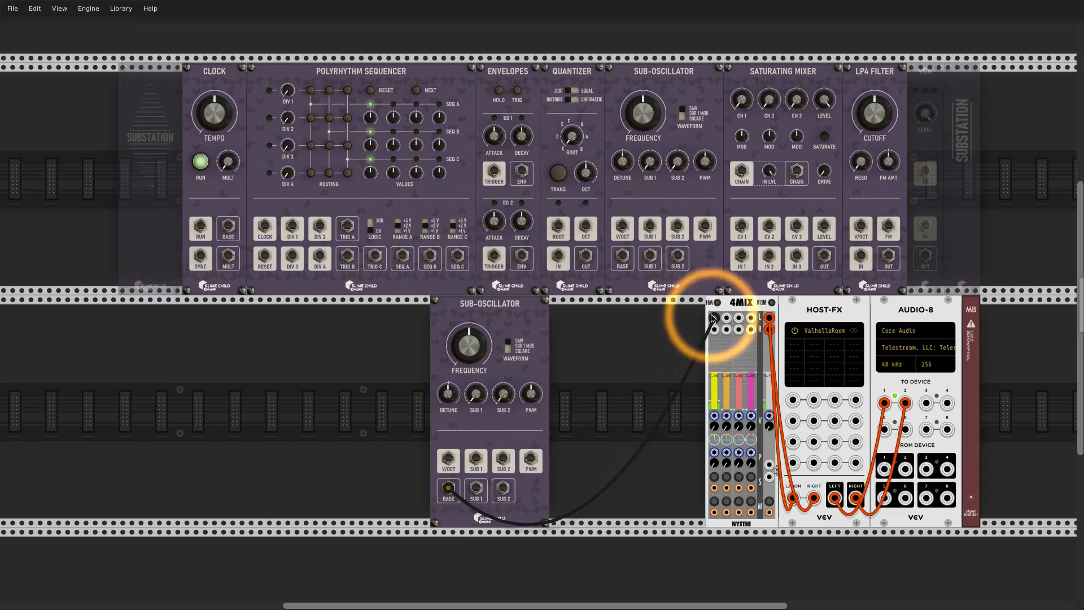
pyautogui.moveTo(448, 489); pyautogui.dragTo(505, 492)
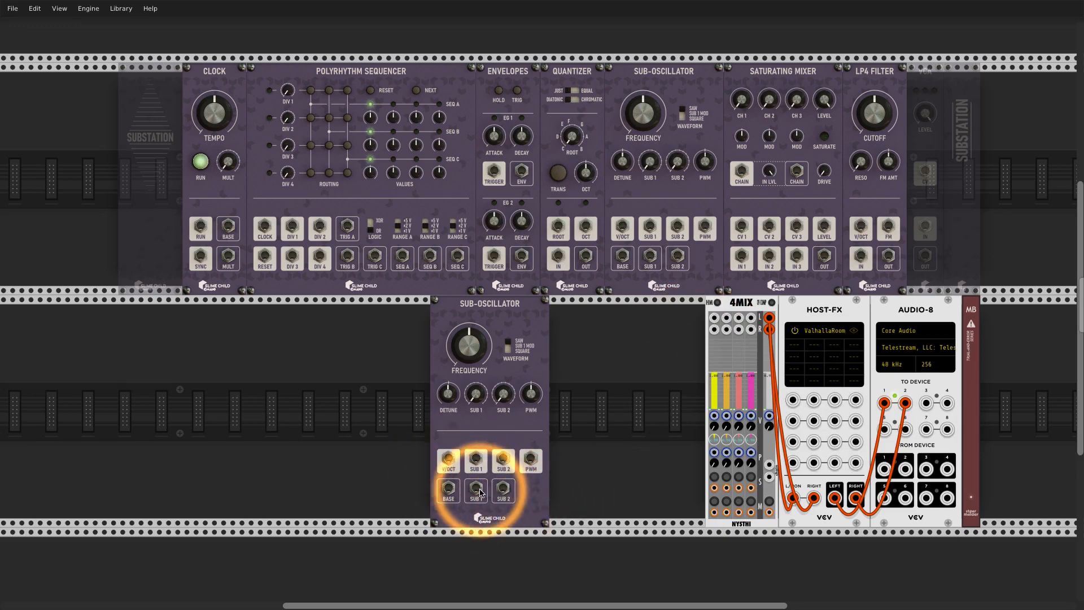
# - Audition the Sub 1 output through the first 4MIX input while turning the Sub 1 knob, and unplug the cable
pyautogui.moveTo(478, 491); pyautogui.dragTo(714, 318)
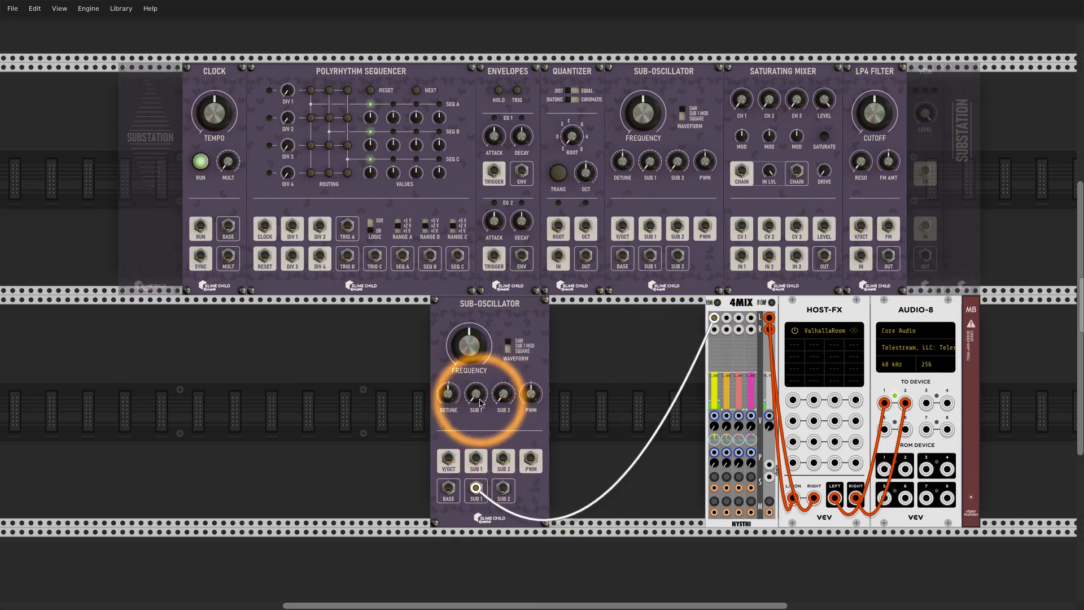
pyautogui.moveTo(477, 395); pyautogui.dragTo(476, 394)
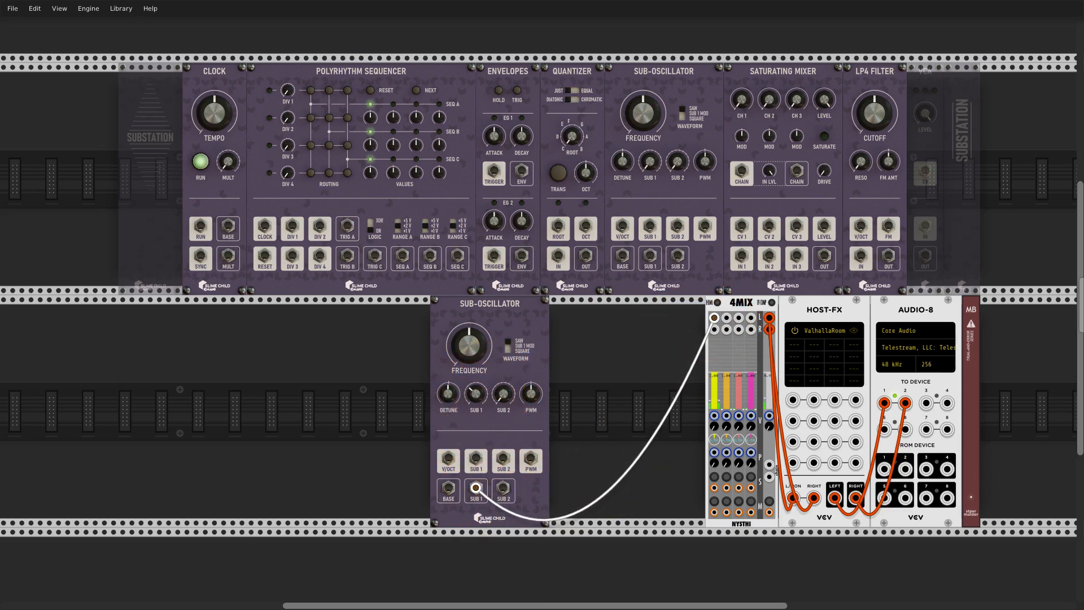
pyautogui.moveTo(477, 393); pyautogui.dragTo(466, 399)
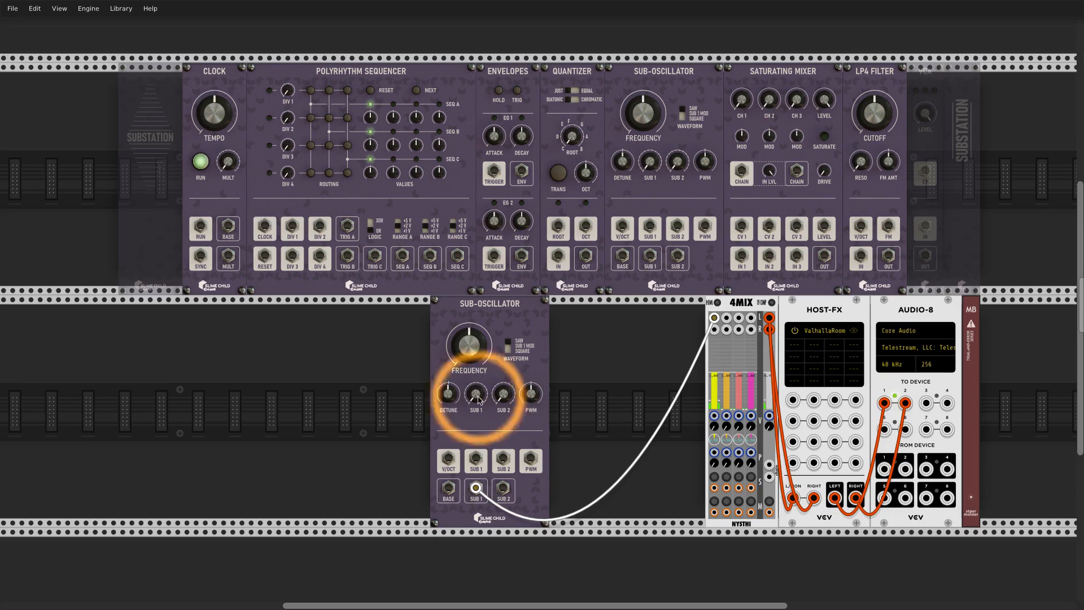
pyautogui.moveTo(714, 317); pyautogui.dragTo(683, 358)
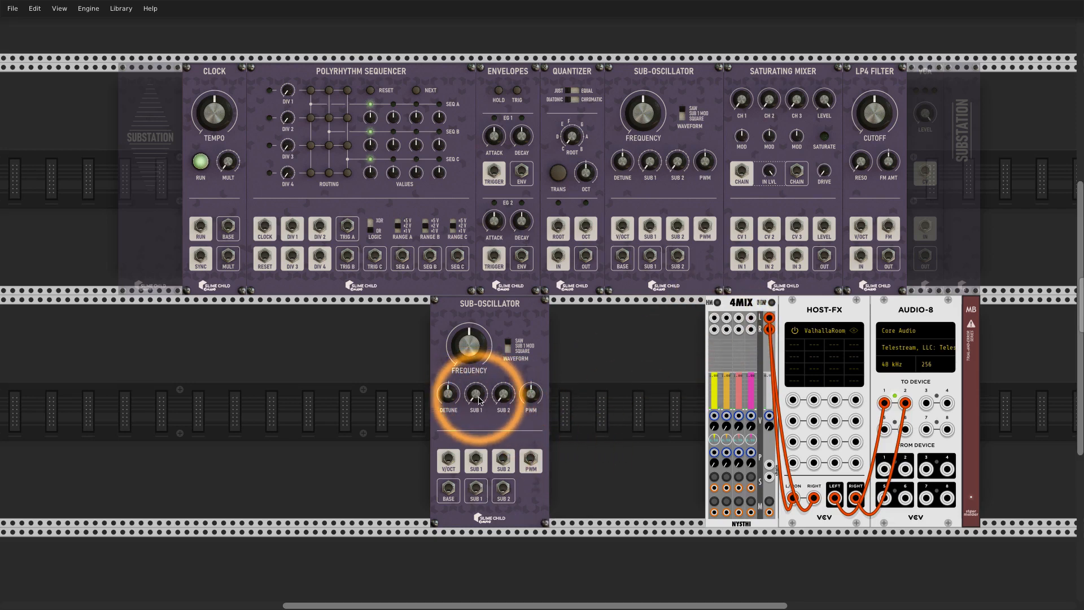
# - Step the Sub 1 knob through several of its lowest divisions and return it to its minimum setting
pyautogui.moveTo(478, 396); pyautogui.dragTo(479, 395)
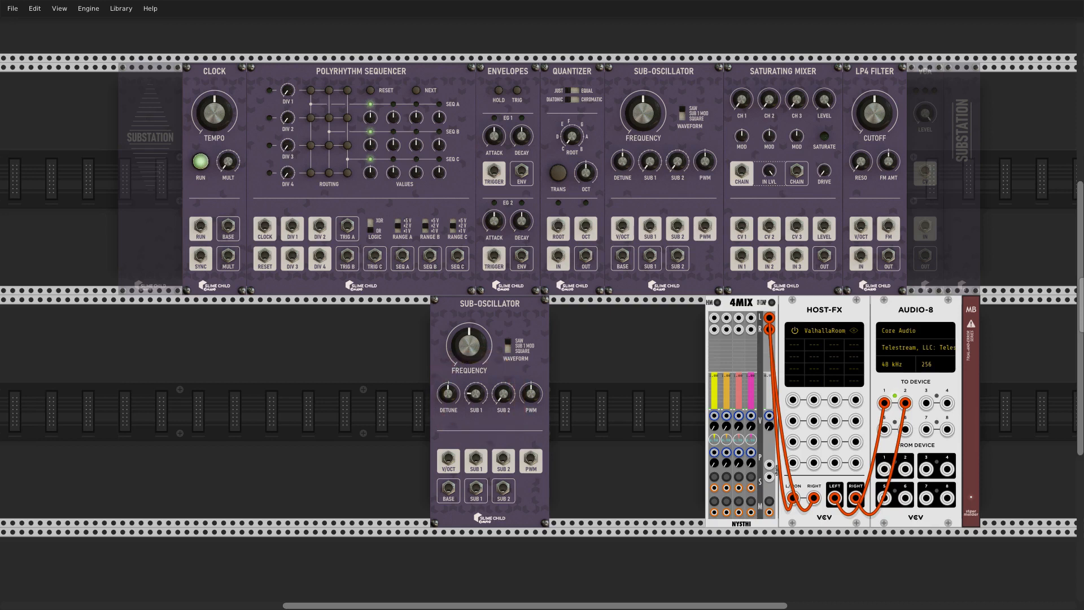
pyautogui.moveTo(476, 395); pyautogui.dragTo(475, 378)
pyautogui.moveTo(479, 399); pyautogui.dragTo(479, 406)
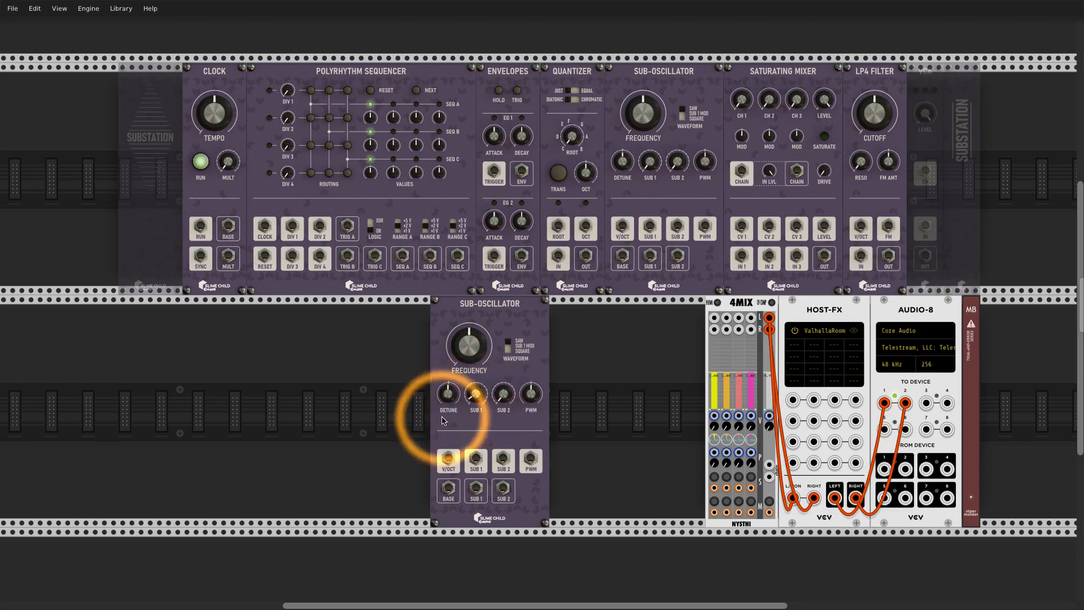
pyautogui.scroll(5, 446, 416)
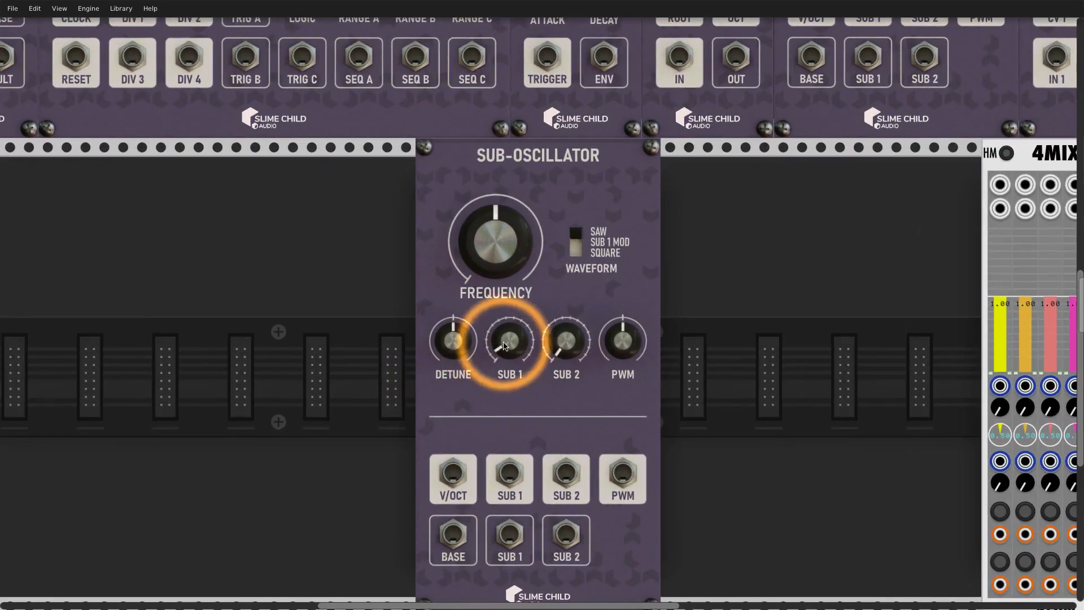
pyautogui.moveTo(504, 345); pyautogui.dragTo(504, 337)
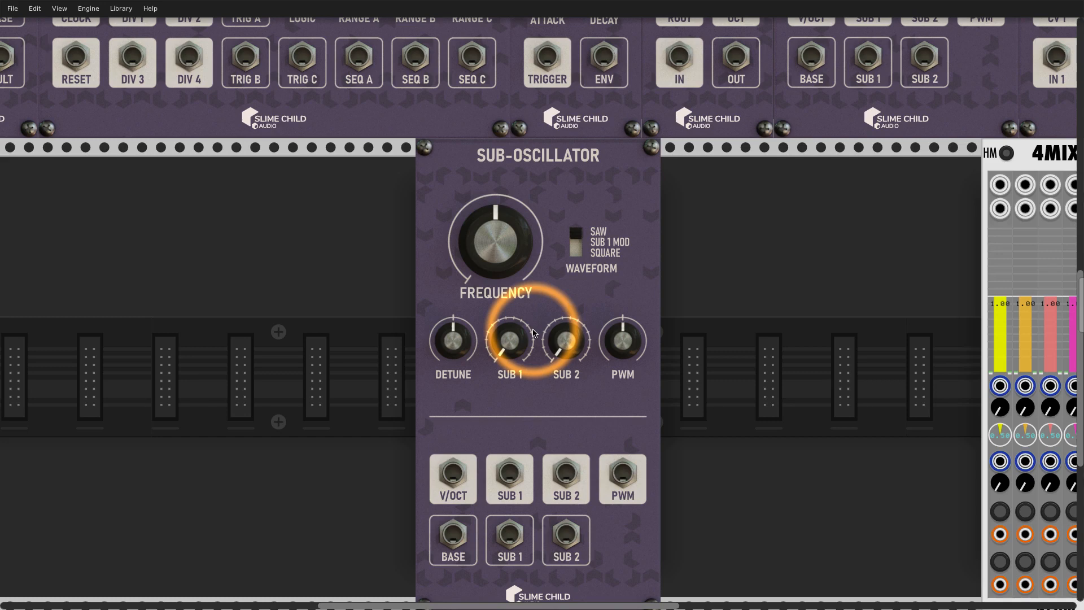
pyautogui.scroll(-2, 533, 333)
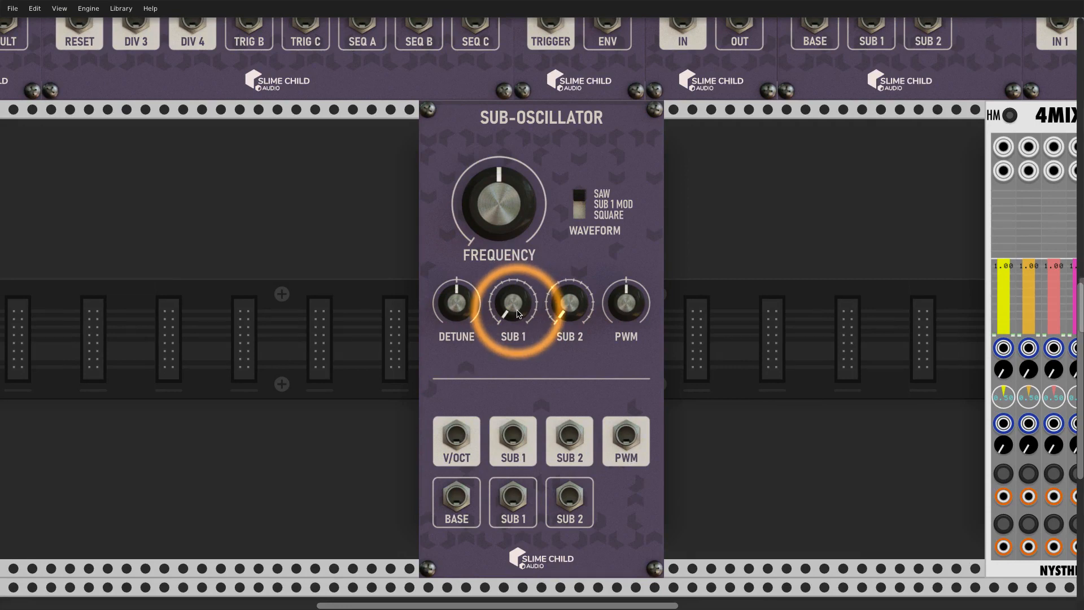
pyautogui.moveTo(518, 311); pyautogui.dragTo(518, 293)
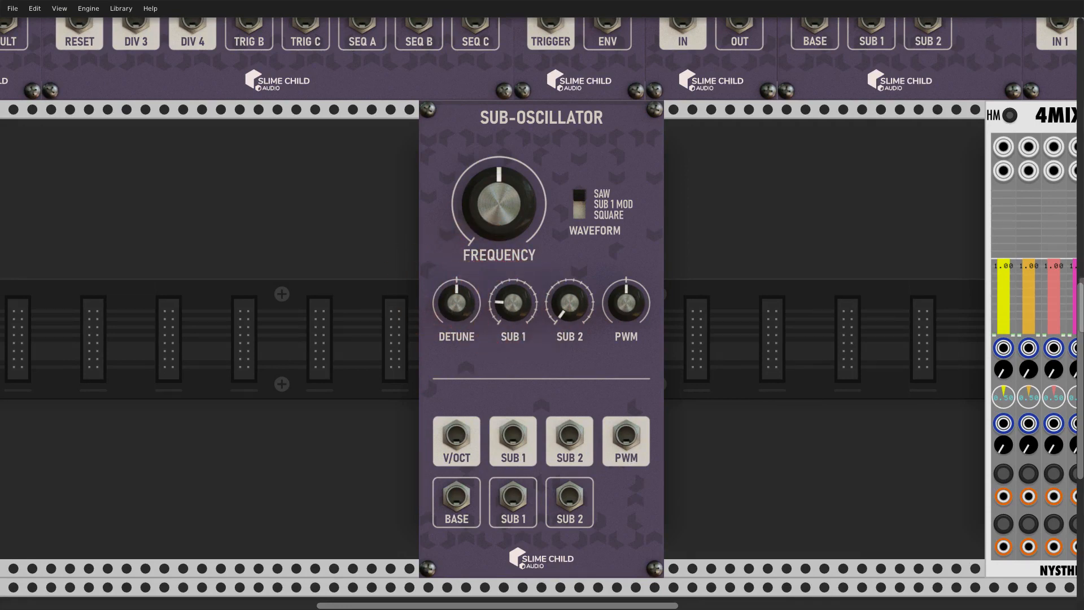
pyautogui.click(513, 312)
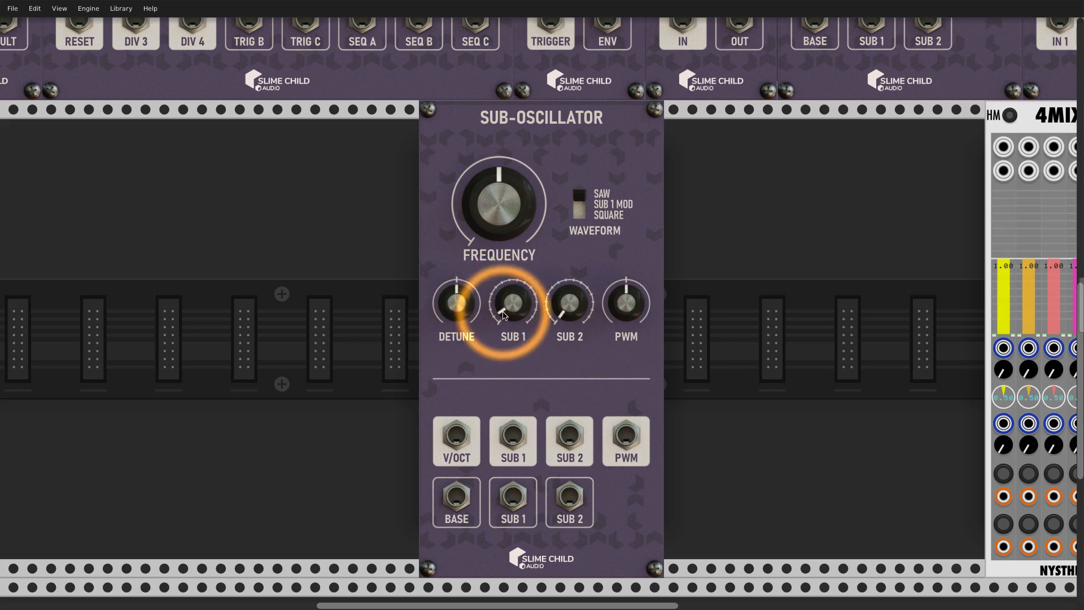
pyautogui.moveTo(504, 314); pyautogui.dragTo(504, 305)
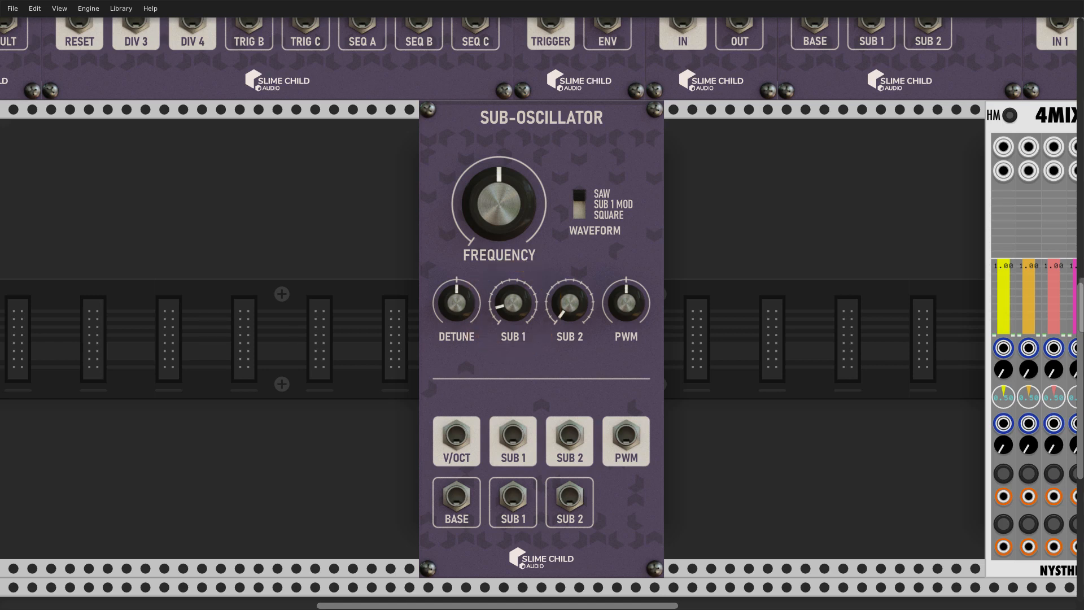
pyautogui.moveTo(516, 308); pyautogui.dragTo(516, 299)
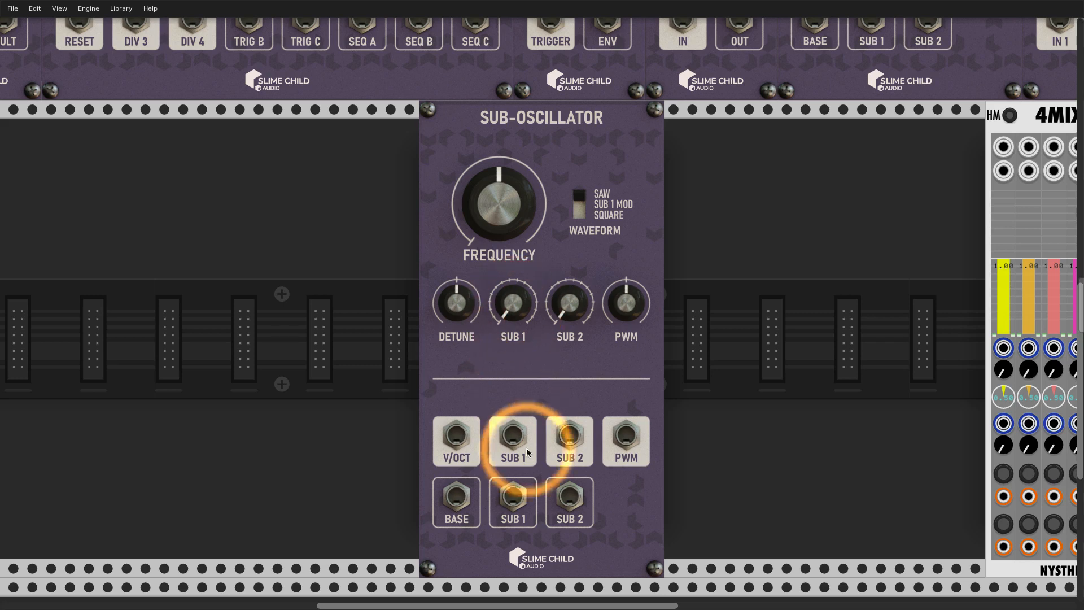
# - Patch the lower Sub-Oscillator's Sub 1 output to the first 4MIX input
pyautogui.moveTo(513, 496); pyautogui.dragTo(1006, 159)
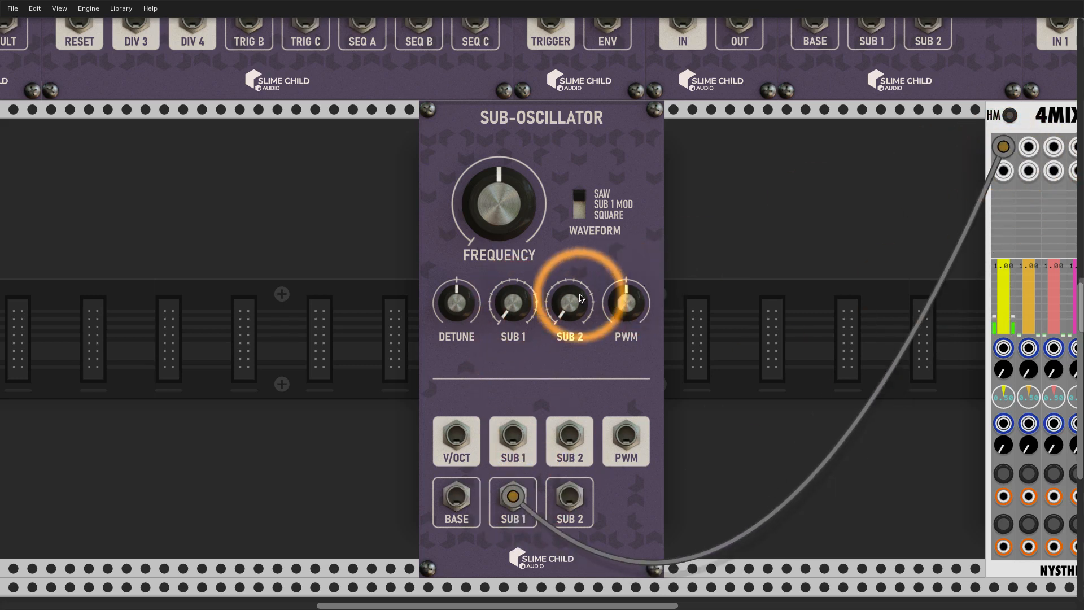
# - Raise the lower Sub-Oscillator's Frequency and turn the Sub 1 knob up and back to its minimum while auditioning the Sub 1 output
pyautogui.moveTo(494, 209); pyautogui.dragTo(494, 187)
pyautogui.click(518, 305)
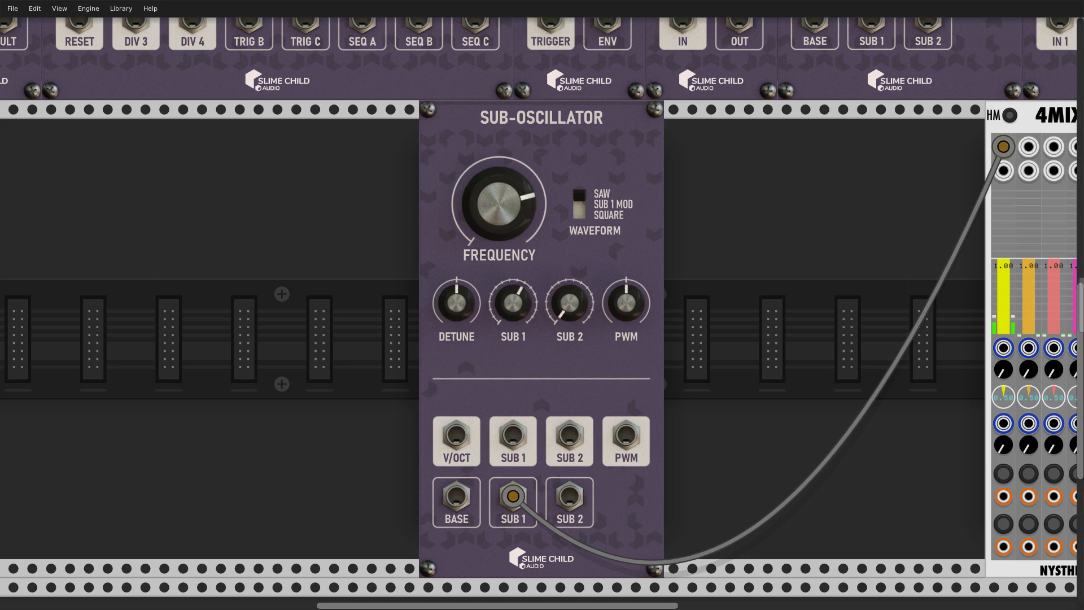
pyautogui.moveTo(510, 302); pyautogui.dragTo(511, 322)
pyautogui.scroll(-2, 528, 312)
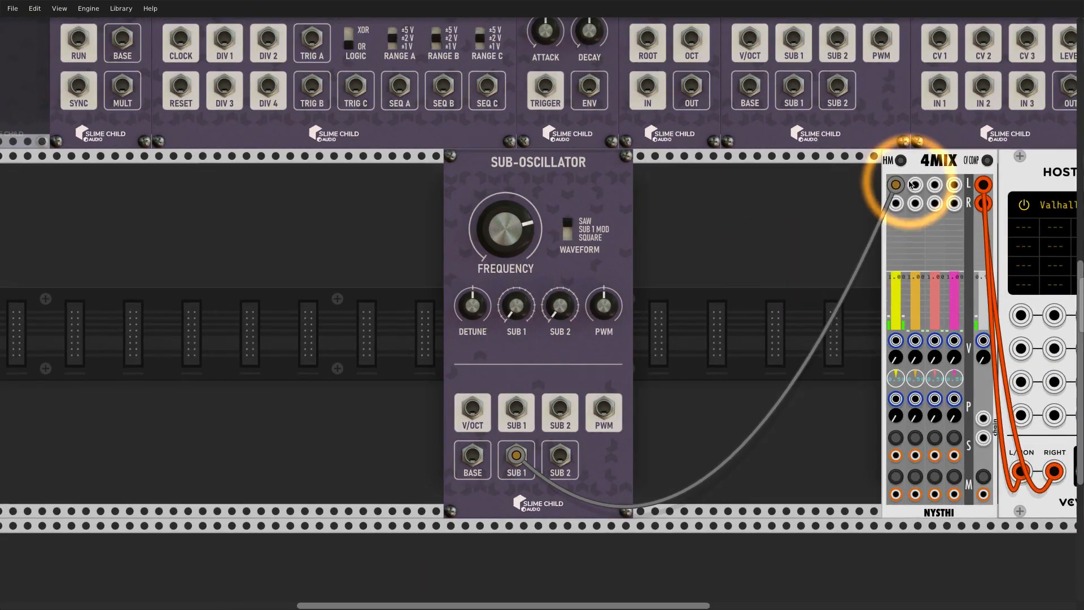
pyautogui.click(982, 358)
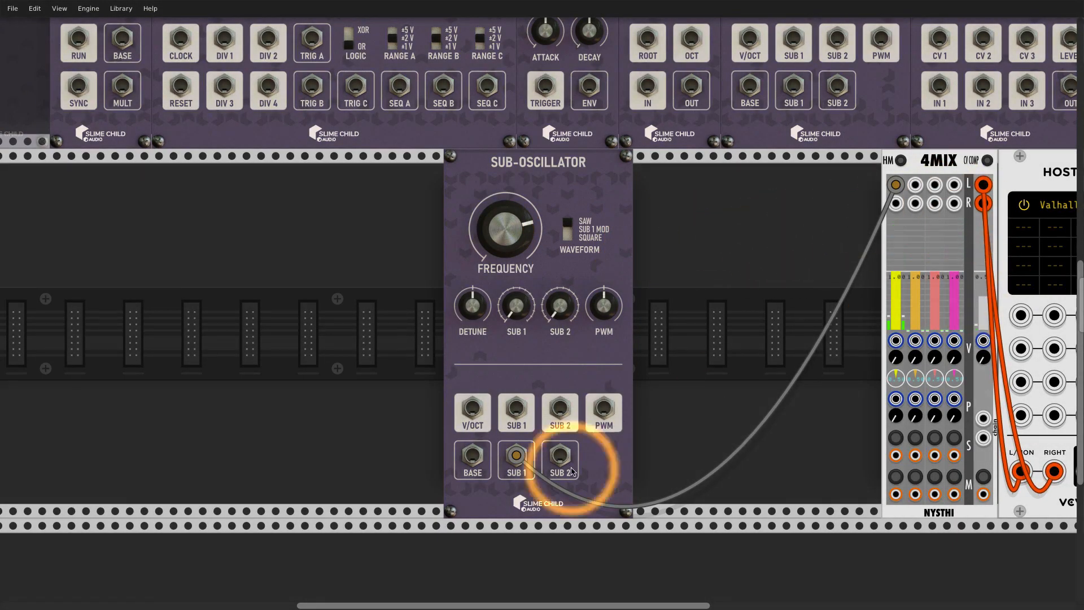
# - Unplug the Sub 1 cable from the 4MIX and reset the lower Sub-Oscillator's Frequency to its default
pyautogui.doubleClick(897, 186)
pyautogui.rightClick(509, 224)
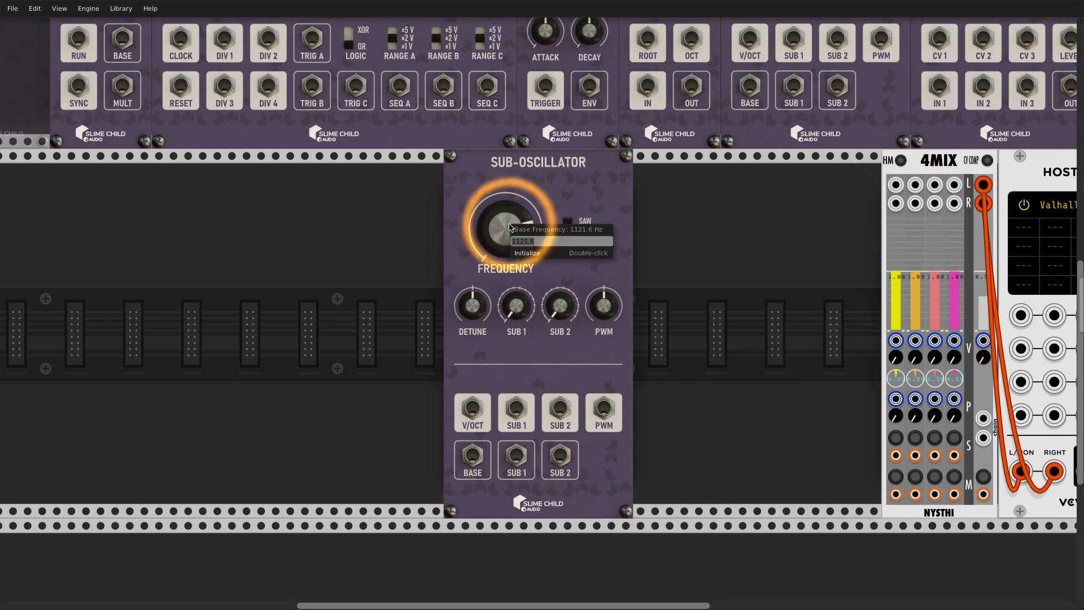
pyautogui.click(509, 228)
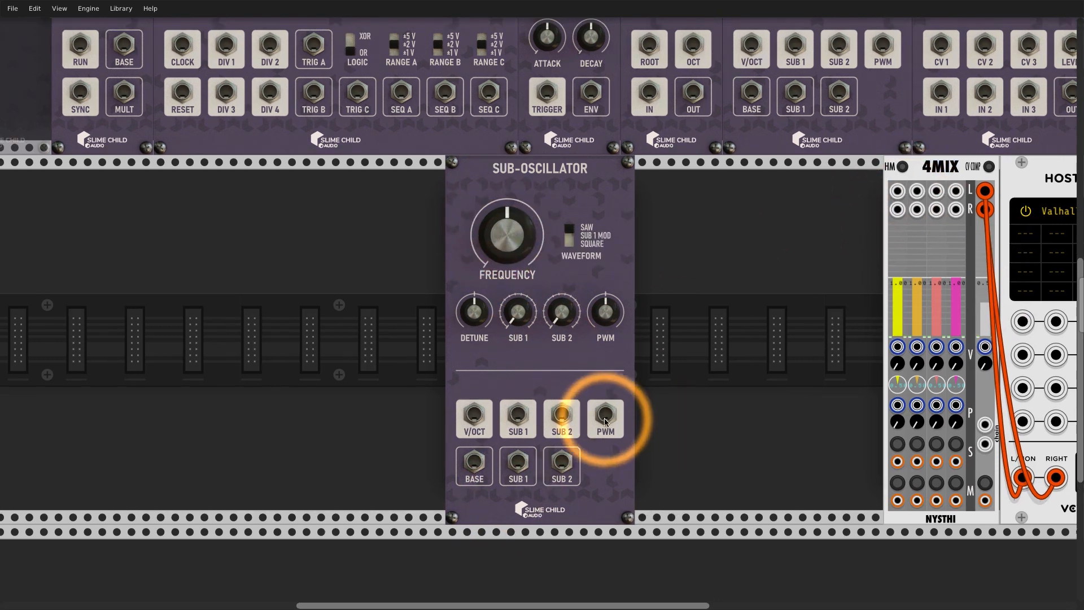
pyautogui.moveTo(604, 421); pyautogui.dragTo(670, 452)
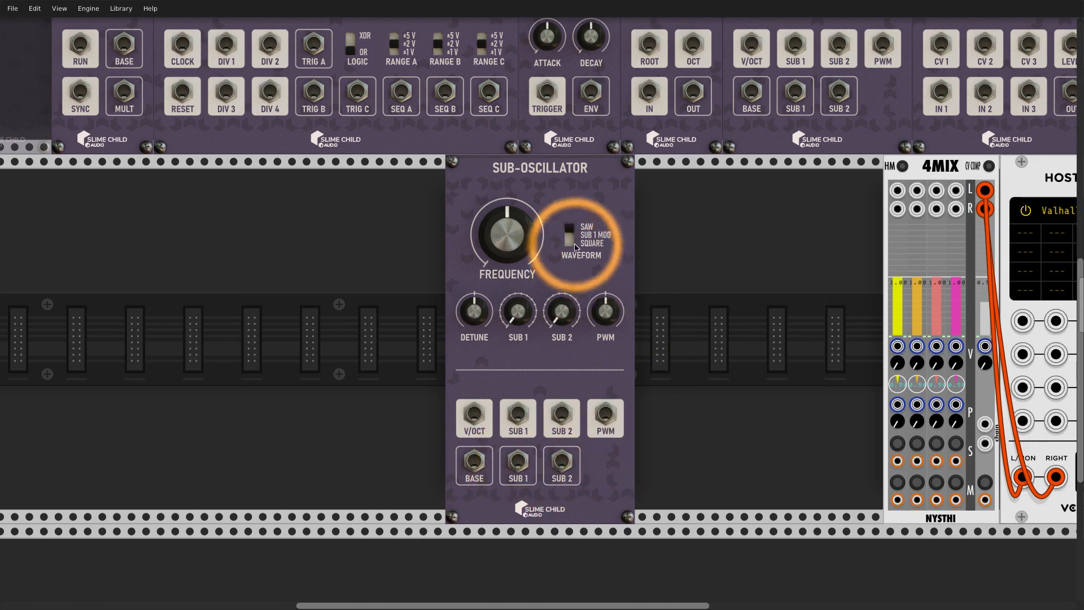
# - Set the lower Sub-Oscillator's waveform to Sub 1 Mod and audition its Base output through the first 4MIX input at a lower Frequency
pyautogui.click(576, 234)
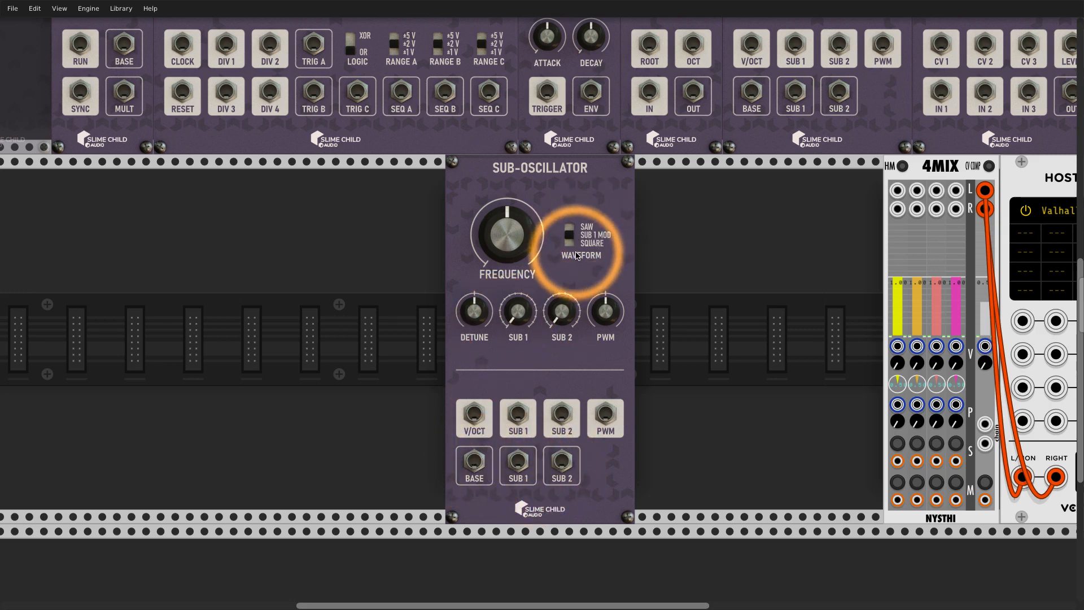
pyautogui.moveTo(474, 461); pyautogui.dragTo(895, 192)
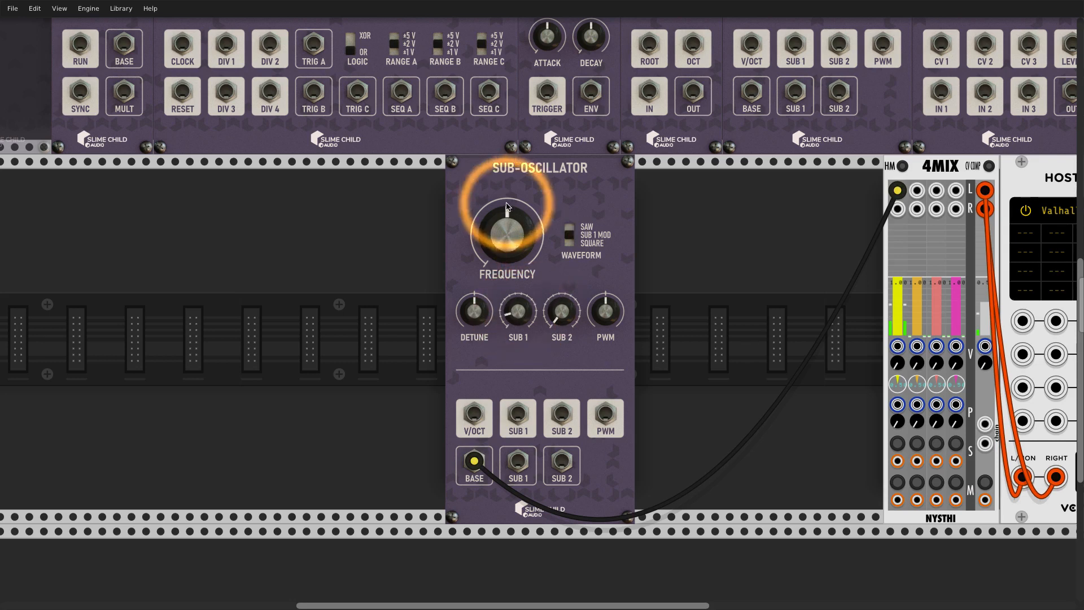
pyautogui.moveTo(507, 234); pyautogui.dragTo(506, 268)
pyautogui.moveTo(526, 227); pyautogui.dragTo(557, 240)
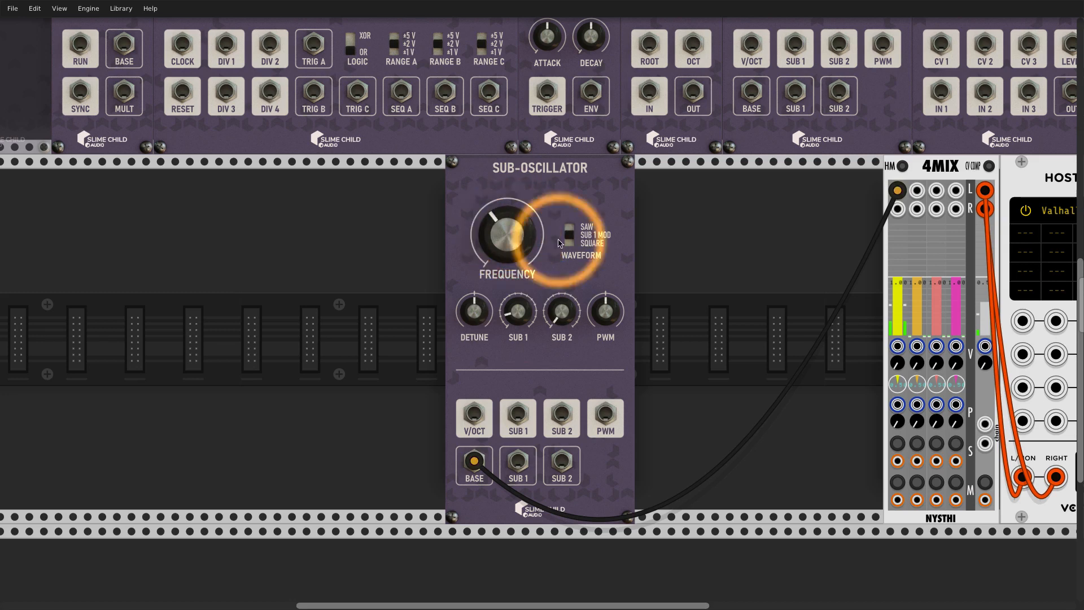
pyautogui.moveTo(986, 294); pyautogui.dragTo(988, 273)
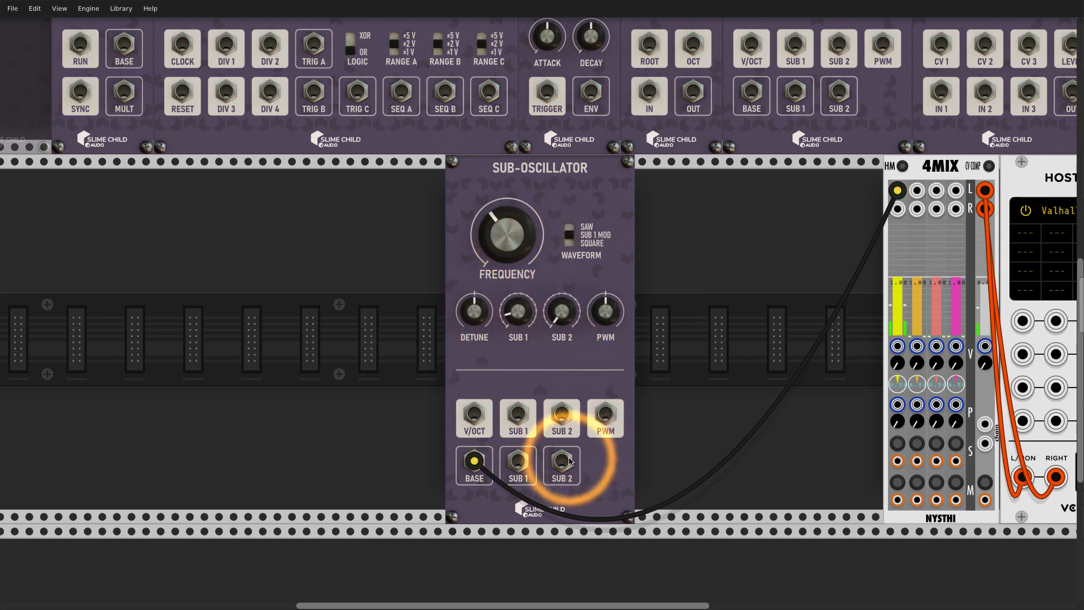
# - Patch the lower Sub-Oscillator's Sub 2 output to its PWM input for a listen, and unplug both the PWM and Base cables
pyautogui.moveTo(561, 460); pyautogui.dragTo(606, 414)
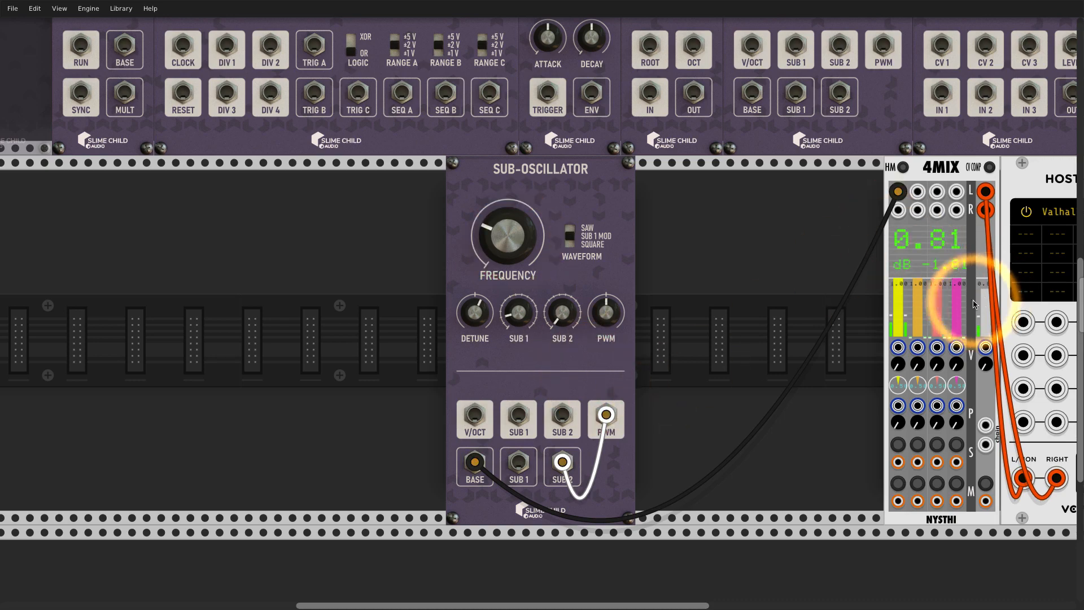
pyautogui.scroll(-3, 625, 277)
pyautogui.hscroll(3, 626, 282)
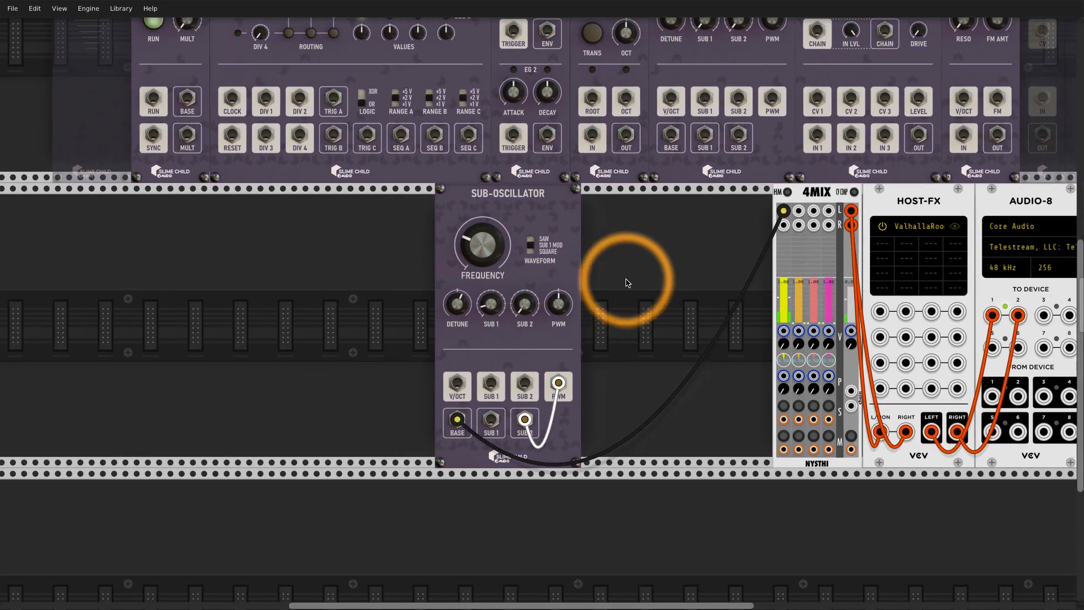
pyautogui.moveTo(807, 302)
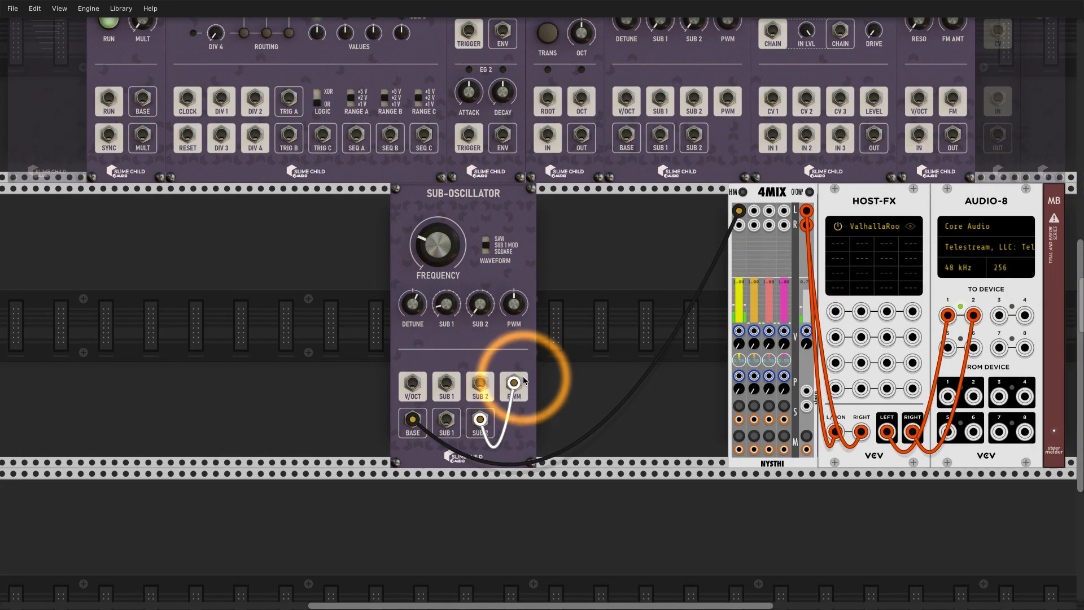
pyautogui.moveTo(514, 383); pyautogui.dragTo(494, 403)
pyautogui.moveTo(412, 420); pyautogui.dragTo(621, 316)
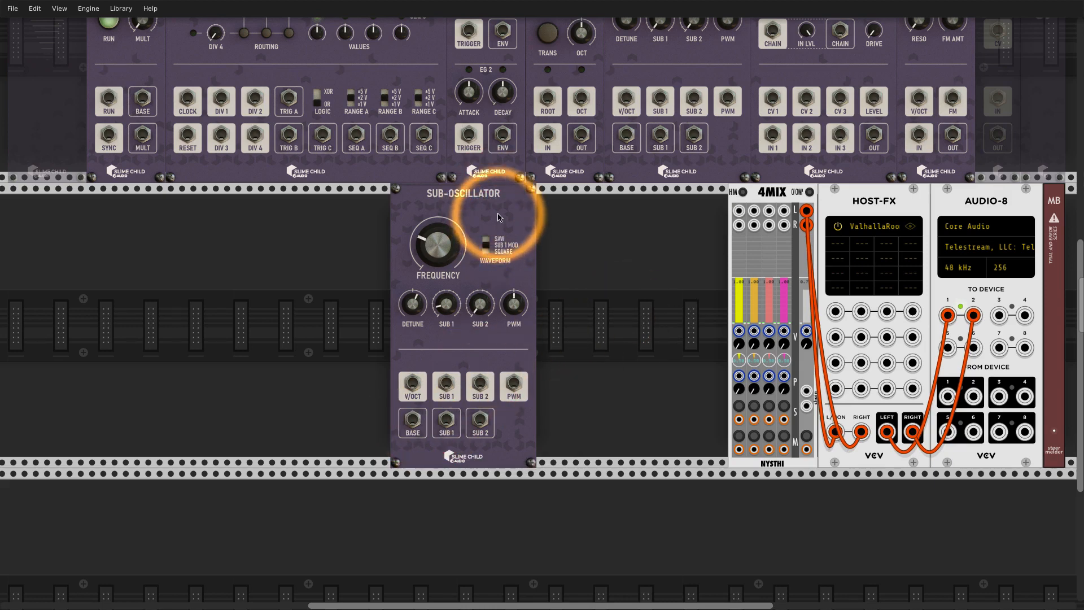
# - Shift the lower Sub-Oscillator further left in its row and patch its Base, Sub 1 and Sub 2 outputs to the first three 4MIX inputs
pyautogui.moveTo(478, 220); pyautogui.dragTo(455, 220)
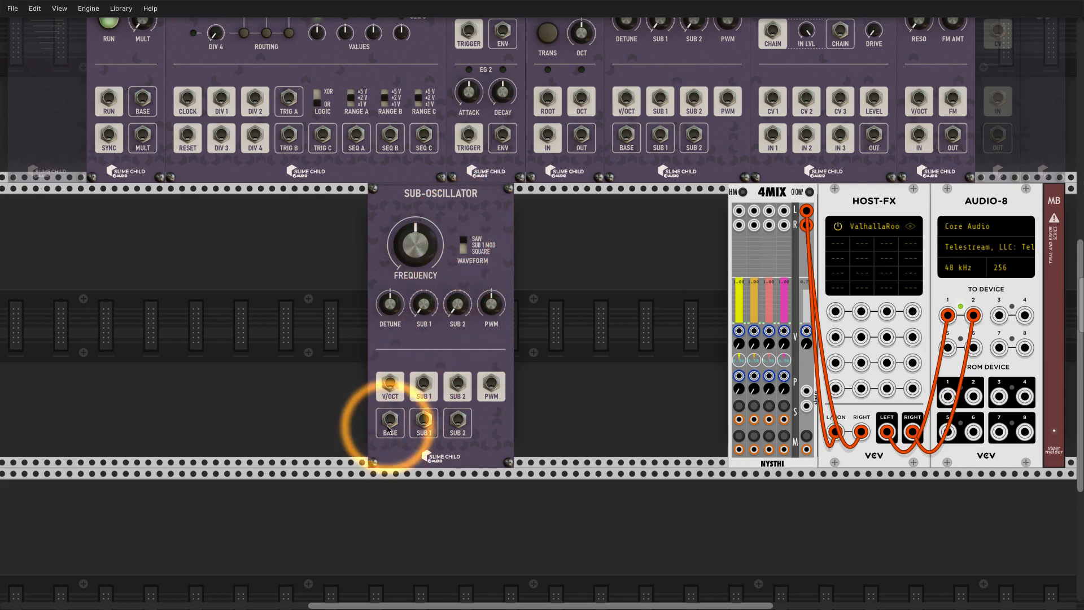
pyautogui.moveTo(389, 420); pyautogui.dragTo(423, 418)
pyautogui.moveTo(768, 210); pyautogui.dragTo(458, 420)
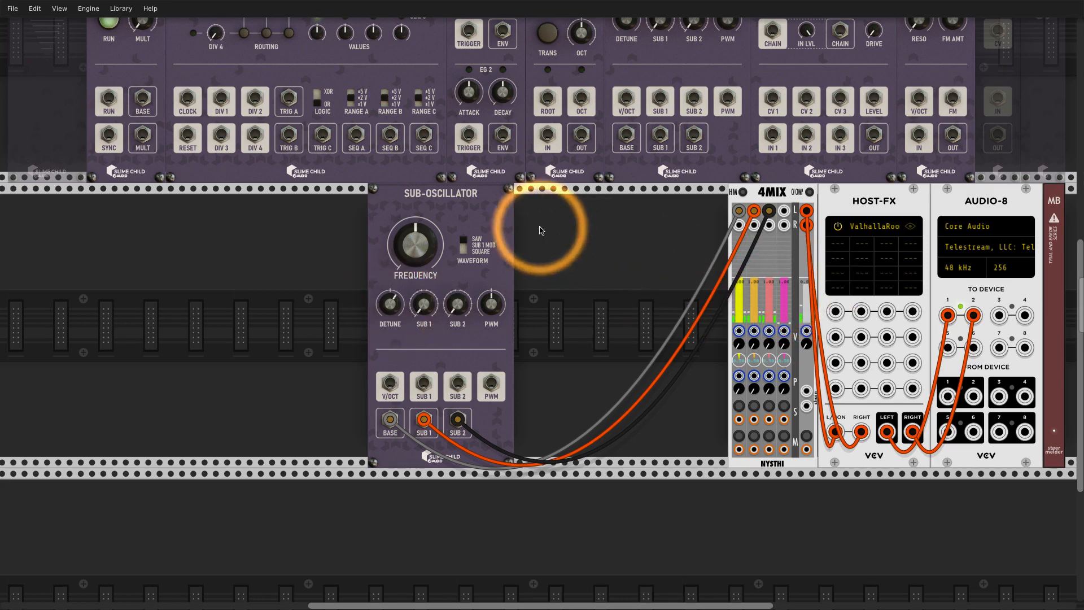
pyautogui.moveTo(455, 208); pyautogui.dragTo(445, 212)
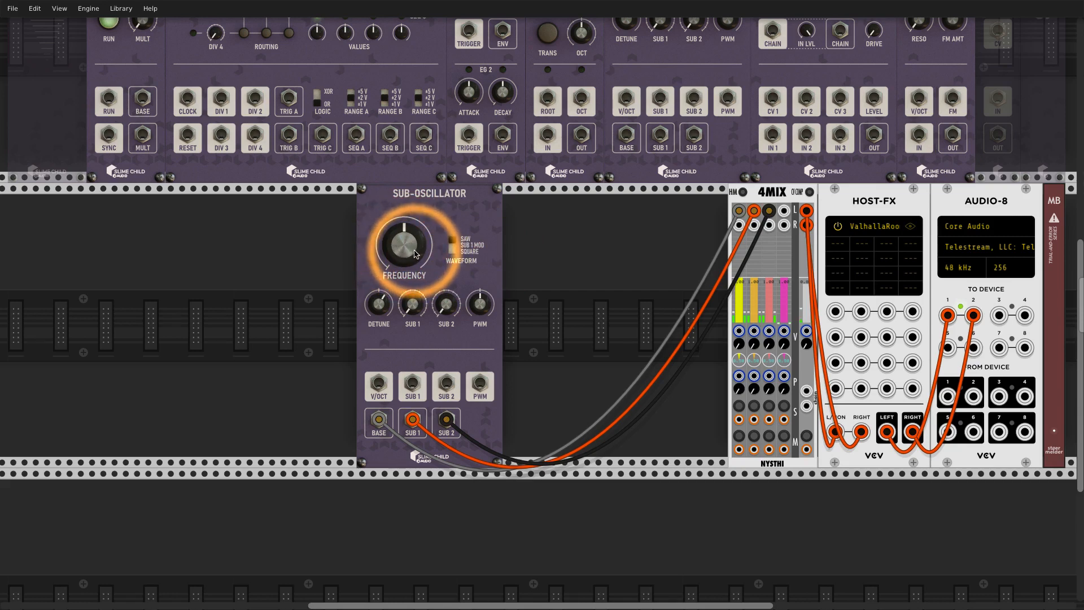
# - Raise the lower Sub-Oscillator's Detune and lower its Frequency for a listen, and unplug its three cables from the 4MIX
pyautogui.hscroll(-2, 407, 253)
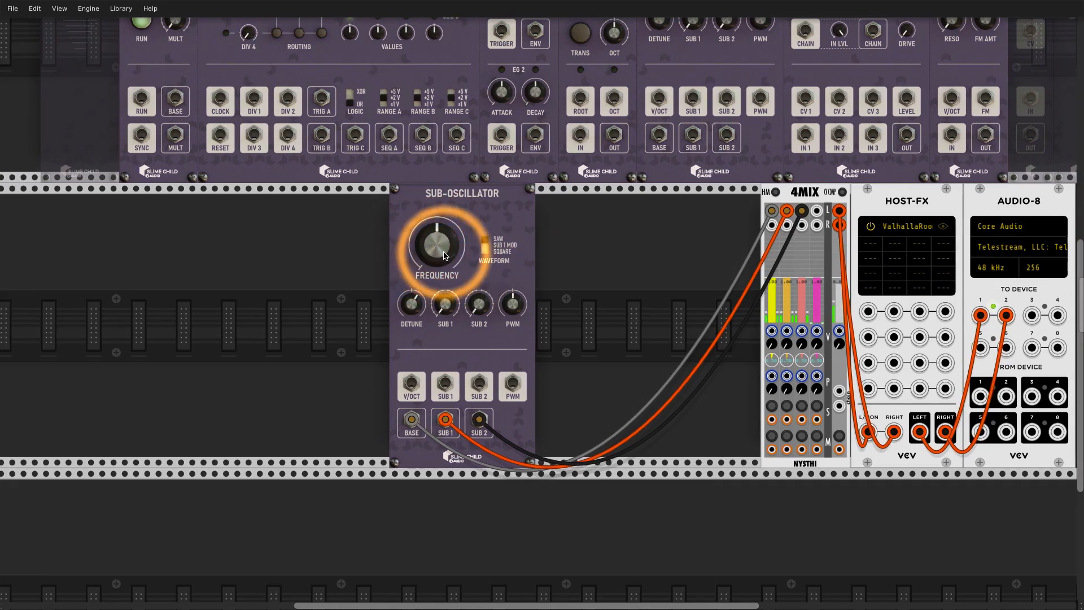
pyautogui.moveTo(412, 304); pyautogui.dragTo(412, 291)
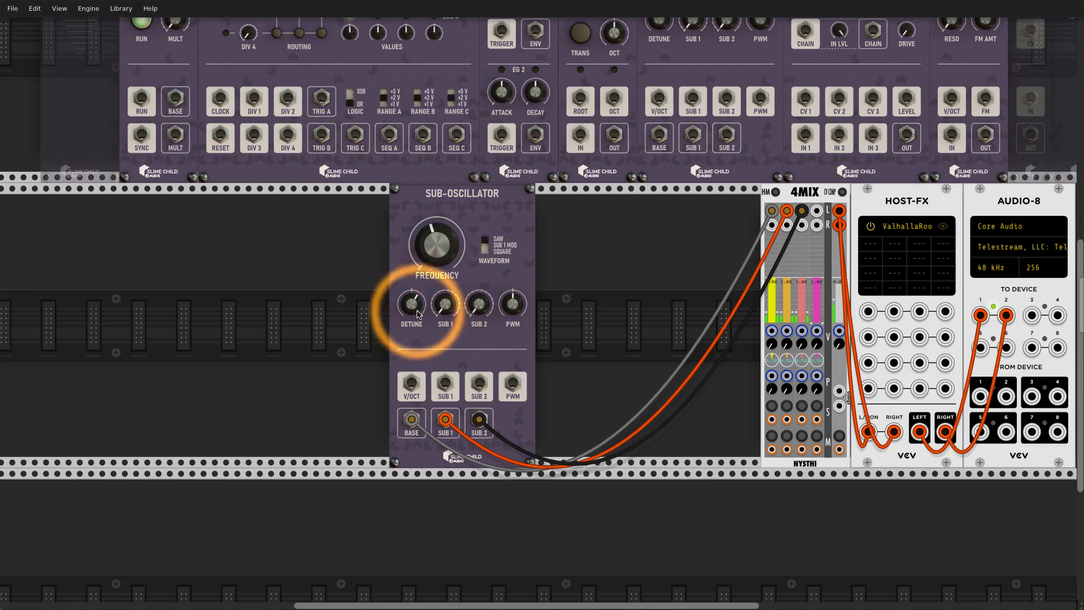
pyautogui.moveTo(453, 230); pyautogui.dragTo(453, 251)
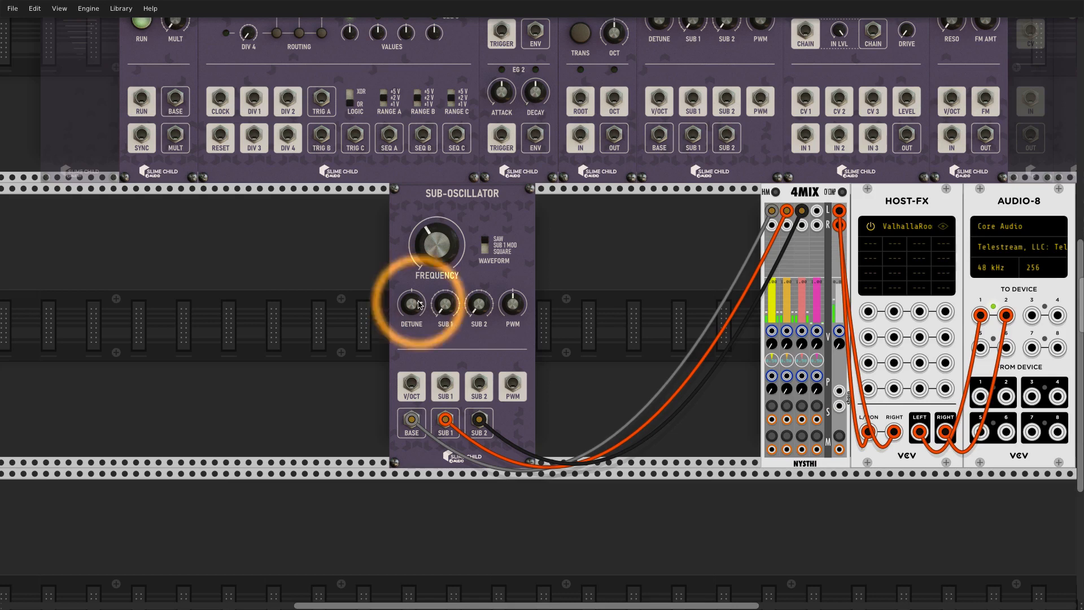
pyautogui.moveTo(771, 210); pyautogui.dragTo(687, 251)
# - Bypass the upper Sub-Oscillator and place a duplicate of the Saturating Mixer directly beside the lower Sub-Oscillator
pyautogui.scroll(5, 668, 265)
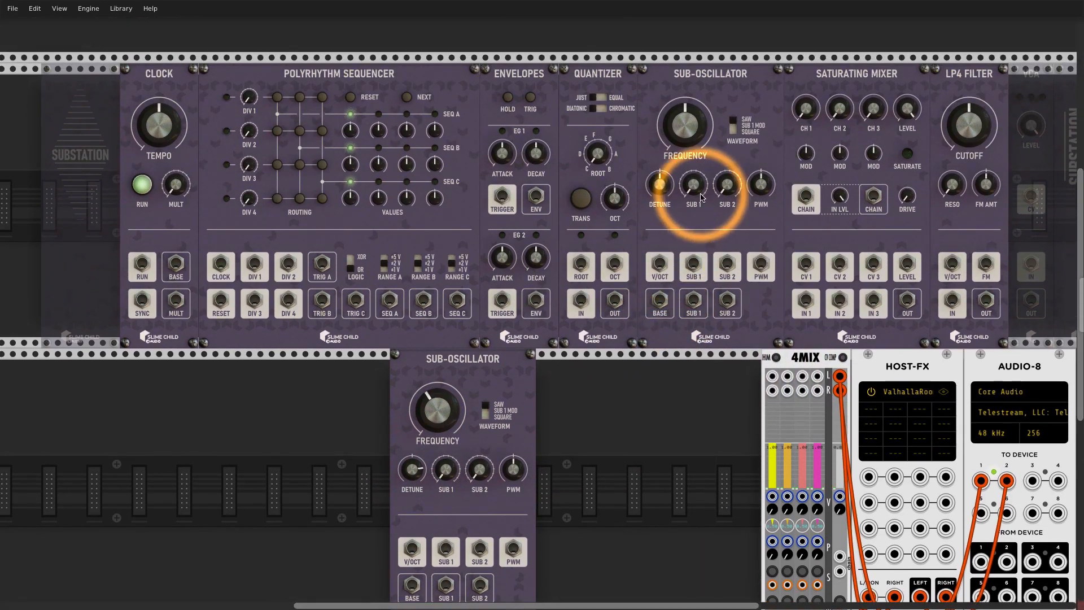
pyautogui.press('super+e')
pyautogui.scroll(-3, 656, 258)
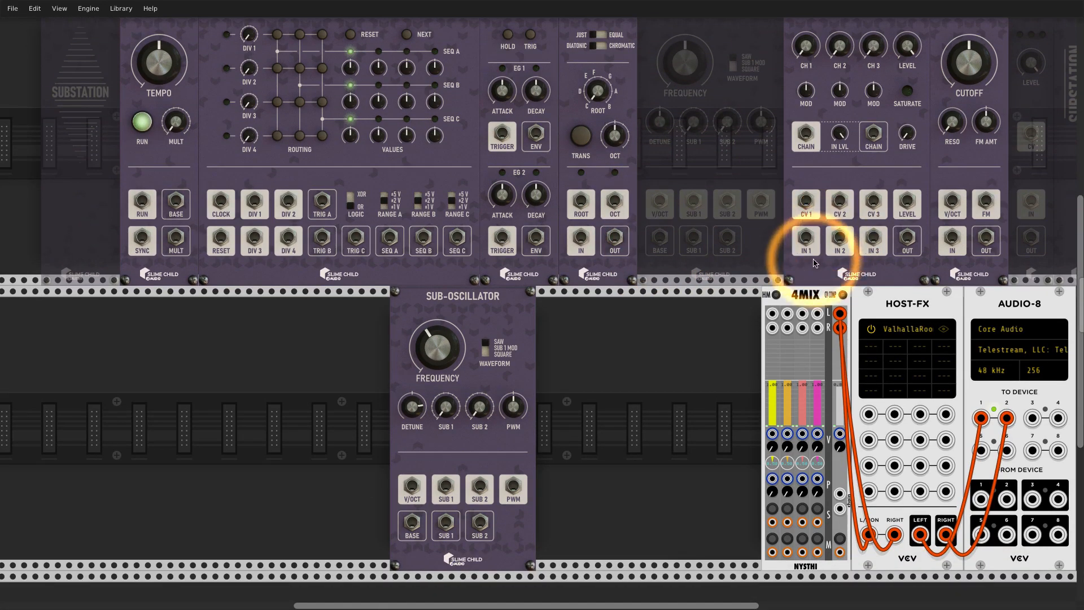
pyautogui.scroll(3, 814, 263)
pyautogui.press('super+d')
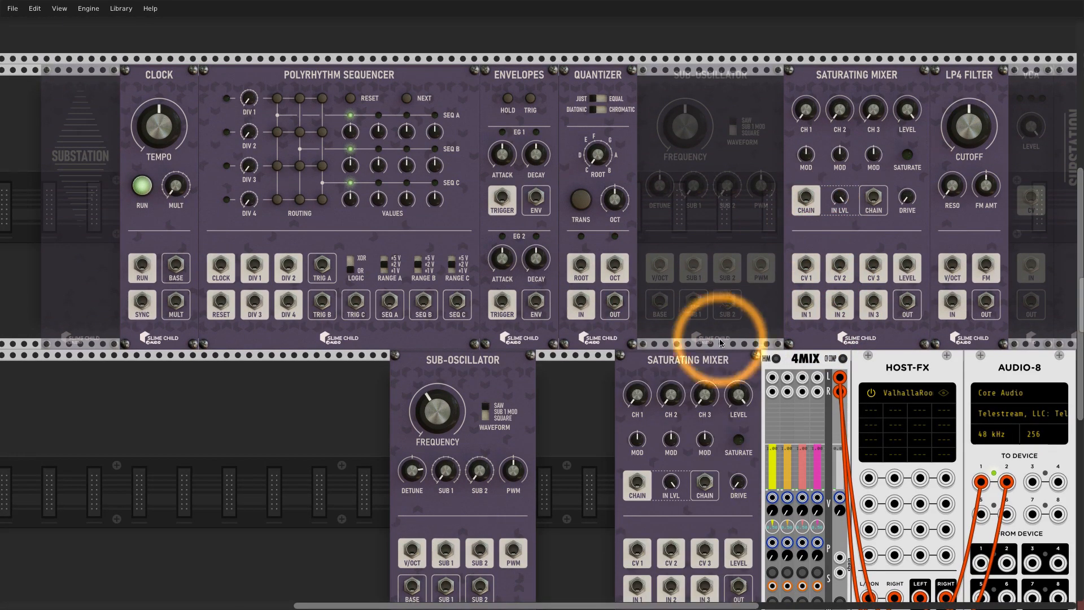
pyautogui.scroll(-6, 715, 322)
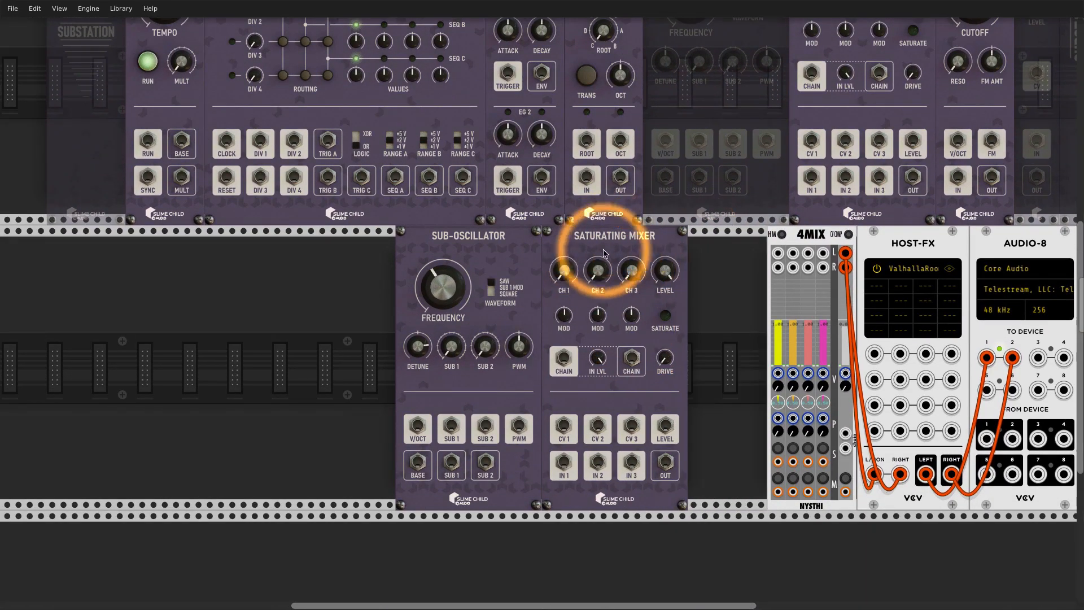
pyautogui.keyDown('ctrl'); pyautogui.scroll(3, 632, 296); pyautogui.keyUp('ctrl')
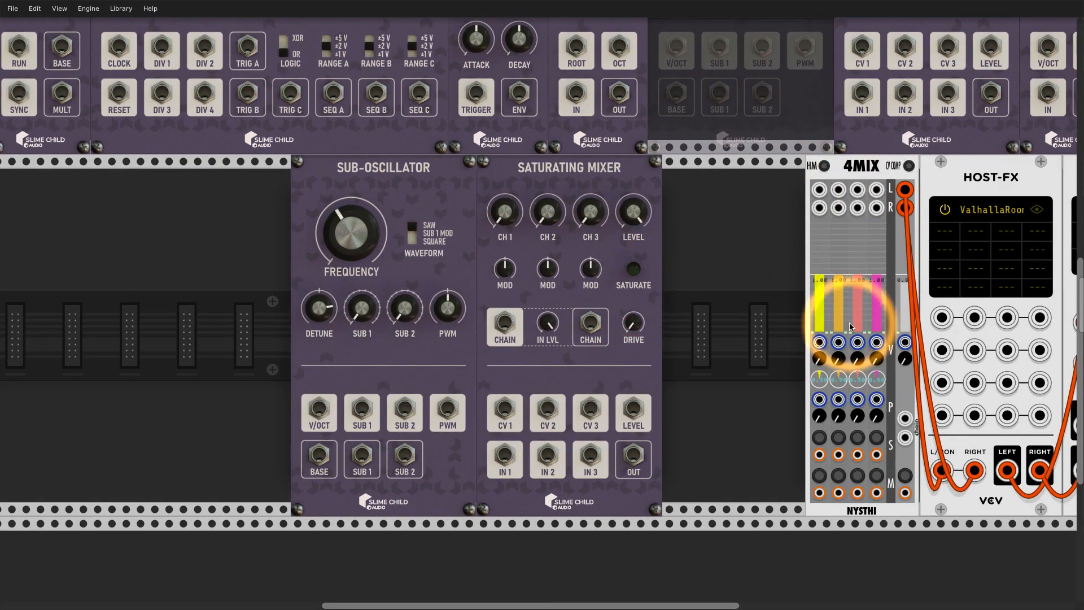
pyautogui.hscroll(-2, 845, 323)
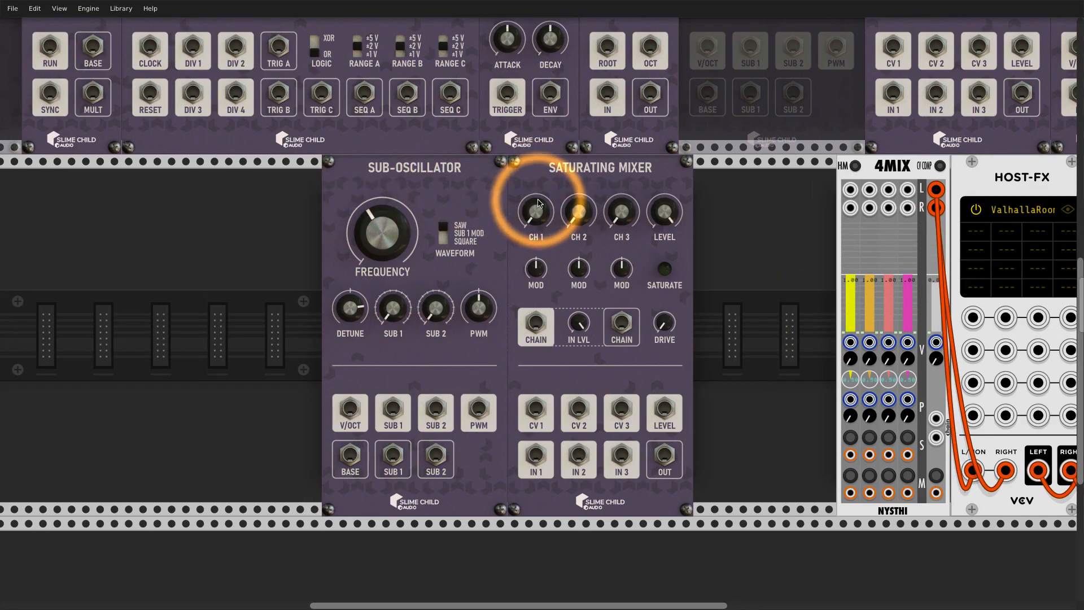
# - Patch the Sub-Oscillator's Base, Sub 1 and Sub 2 outputs to the lower Saturating Mixer's In 1 to In 3, and its Out to the first 4MIX input
pyautogui.moveTo(348, 456); pyautogui.dragTo(440, 485)
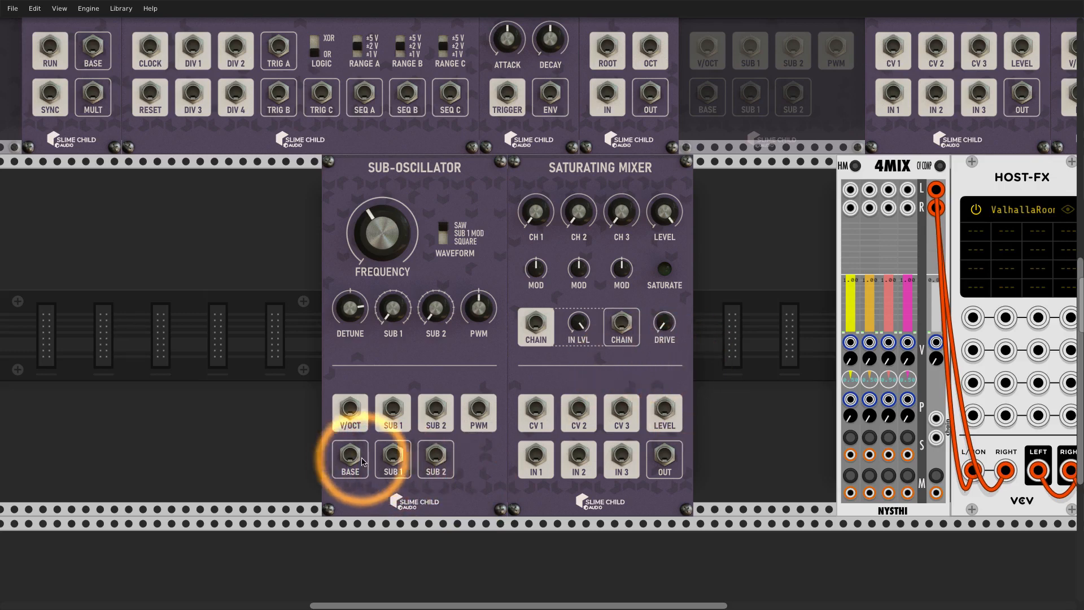
pyautogui.moveTo(361, 461); pyautogui.dragTo(534, 455)
pyautogui.moveTo(390, 456); pyautogui.dragTo(578, 455)
pyautogui.moveTo(435, 454); pyautogui.dragTo(622, 454)
pyautogui.moveTo(664, 455); pyautogui.dragTo(849, 190)
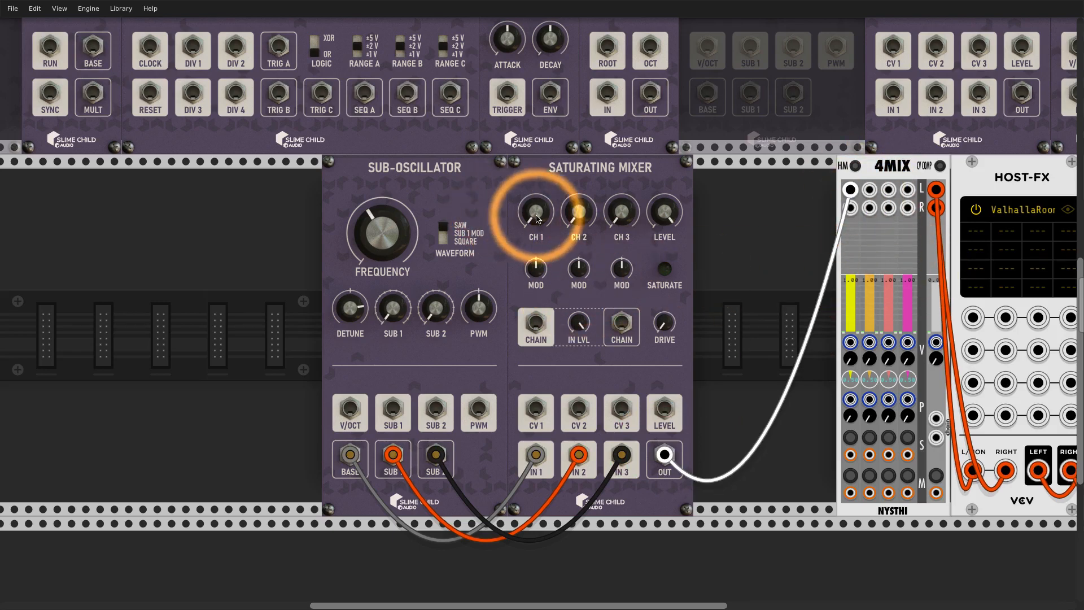
# - Turn up the lower Saturating Mixer's CH 1, CH 2 and CH 3 levels and its Drive
pyautogui.moveTo(537, 218); pyautogui.dragTo(537, 170)
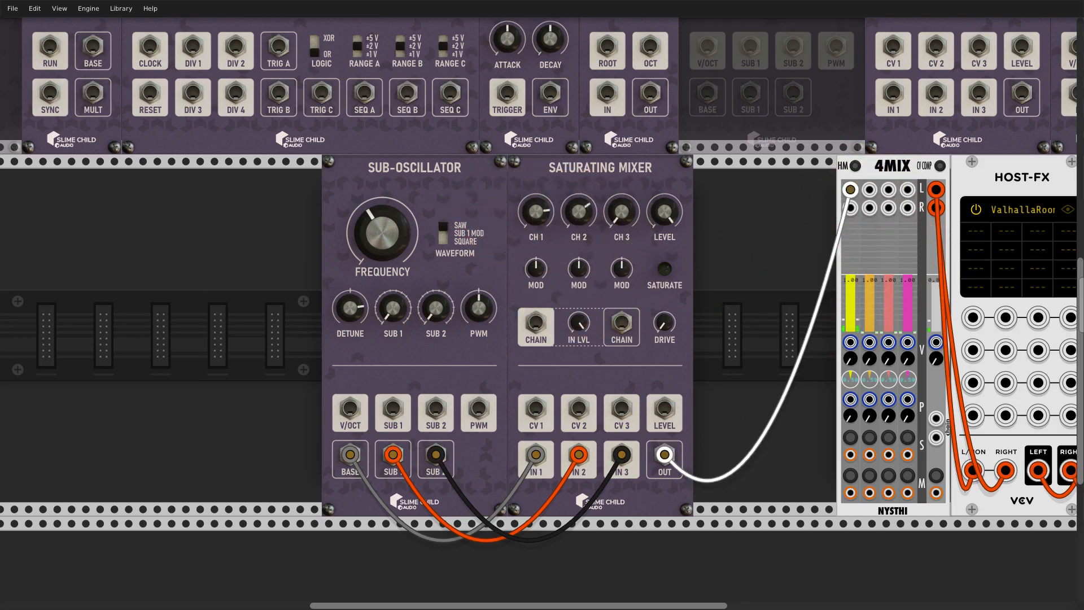
pyautogui.moveTo(621, 212); pyautogui.dragTo(622, 169)
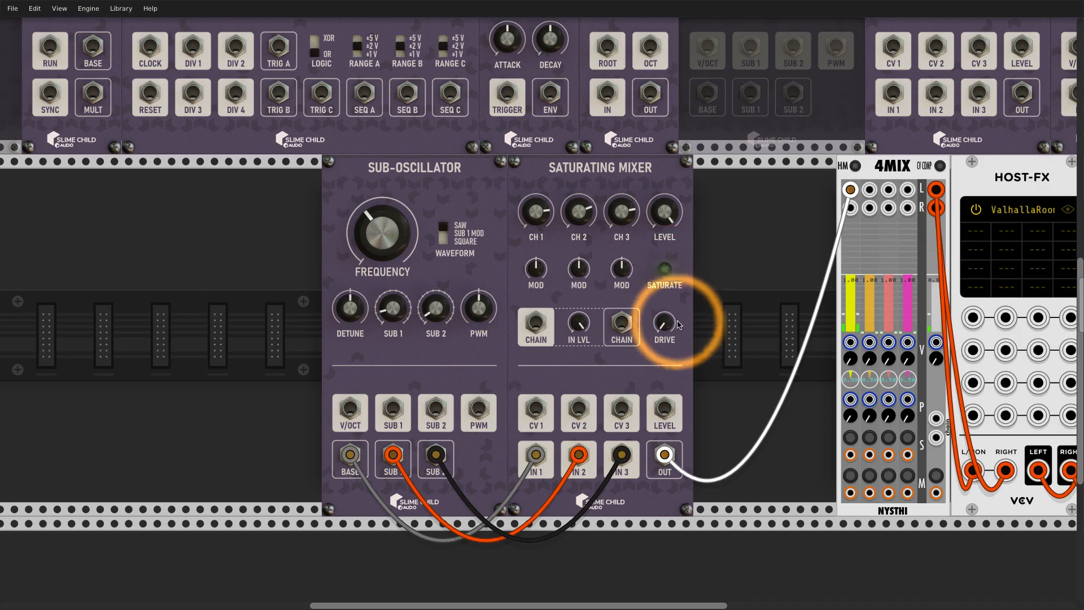
pyautogui.moveTo(667, 329); pyautogui.dragTo(667, 339)
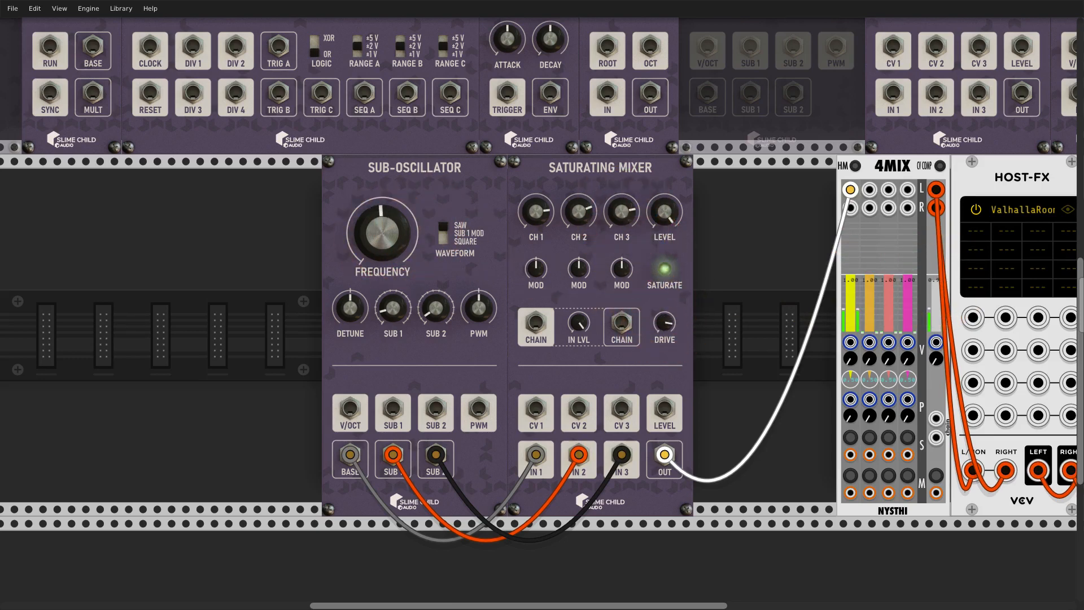
pyautogui.moveTo(619, 211); pyautogui.dragTo(619, 175)
pyautogui.moveTo(543, 211); pyautogui.dragTo(543, 168)
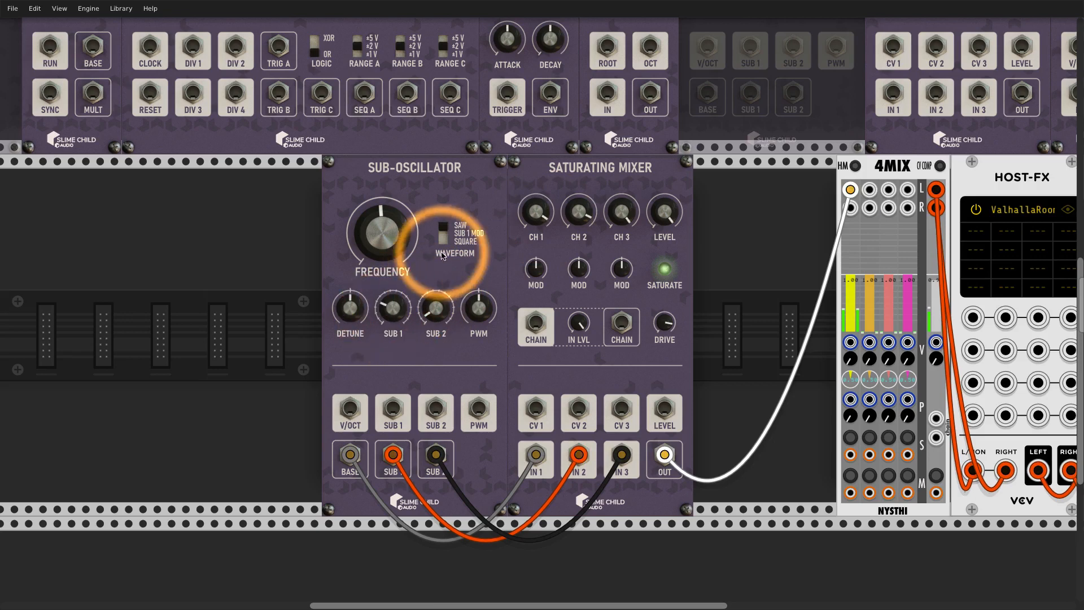
# - Switch the lower Sub-Oscillator's waveform to Sub 1 Mod with a slightly raised Detune, and turn down the 4MIX master level
pyautogui.click(443, 231)
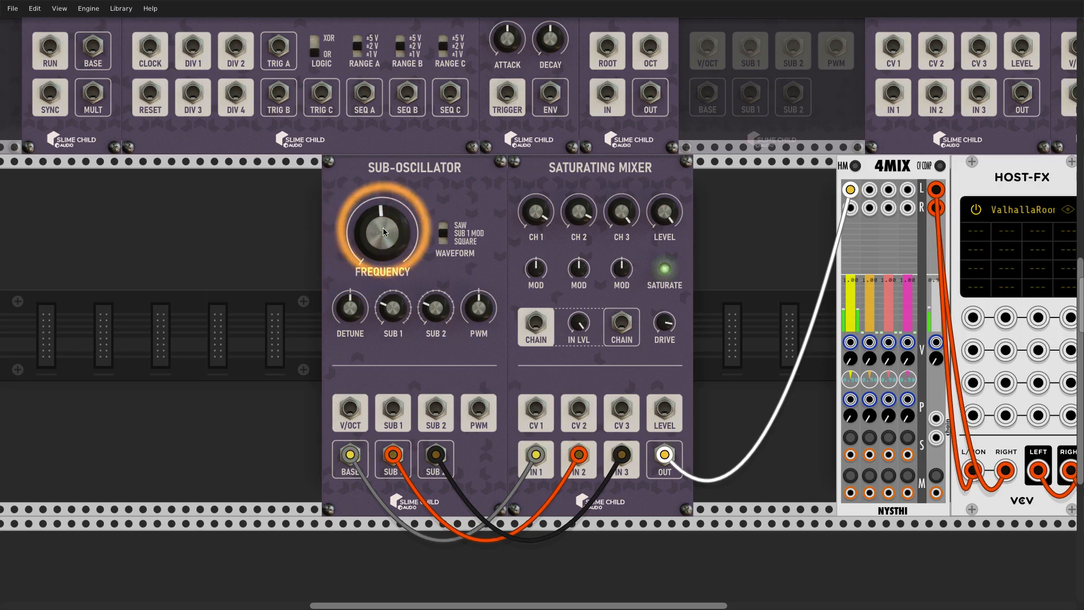
pyautogui.moveTo(351, 309); pyautogui.dragTo(351, 301)
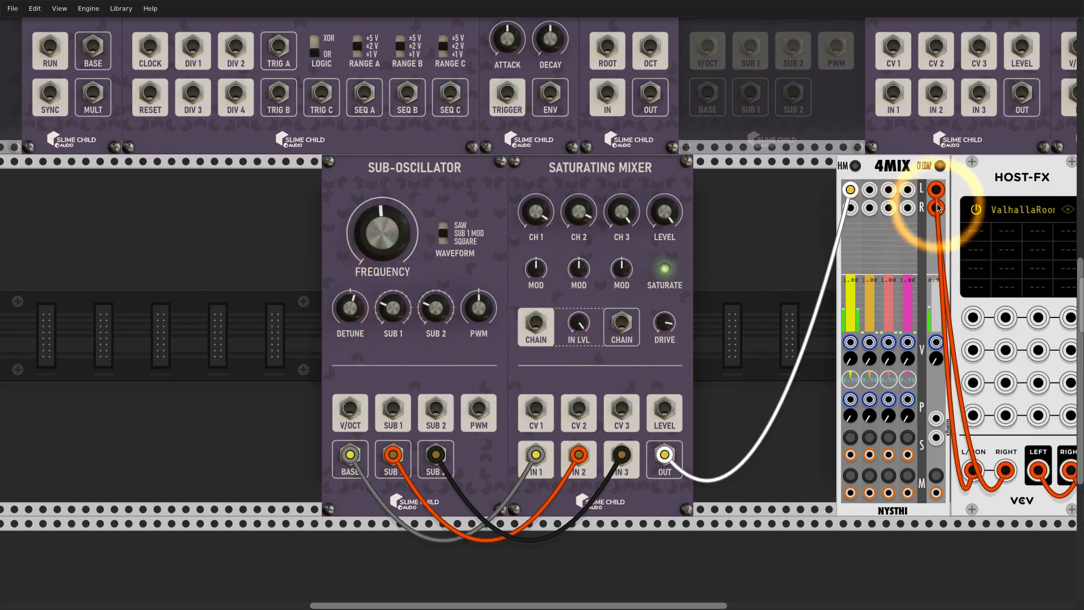
pyautogui.moveTo(937, 300); pyautogui.dragTo(915, 363)
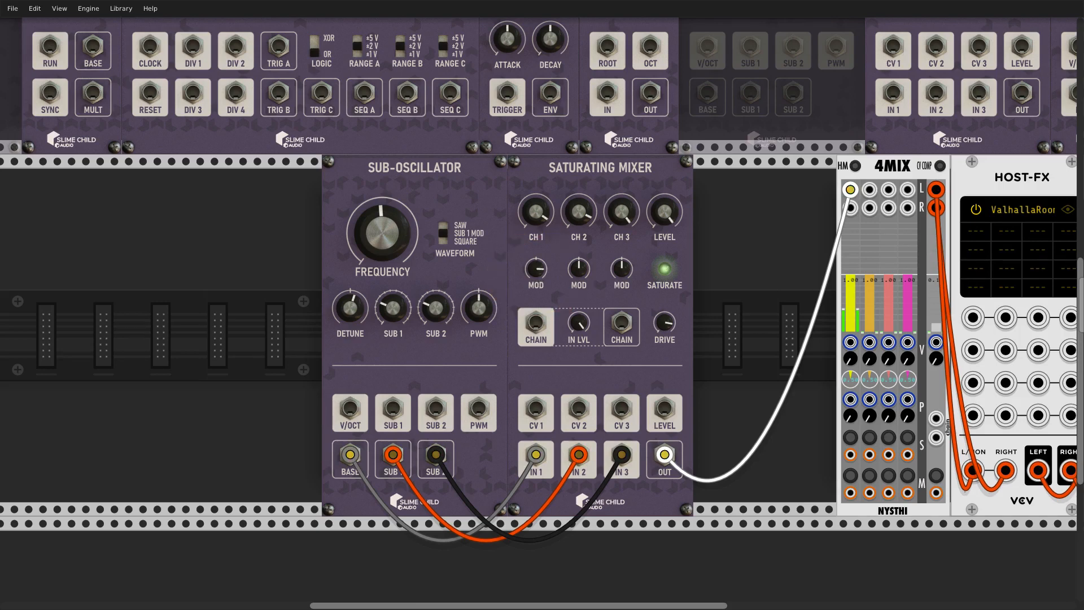
# - Place a duplicate of the lower Saturating Mixer beside it, patch the first mixer's Chain output to the duplicate's Chain input, and raise the 4MIX master level
pyautogui.moveTo(540, 278); pyautogui.dragTo(540, 266)
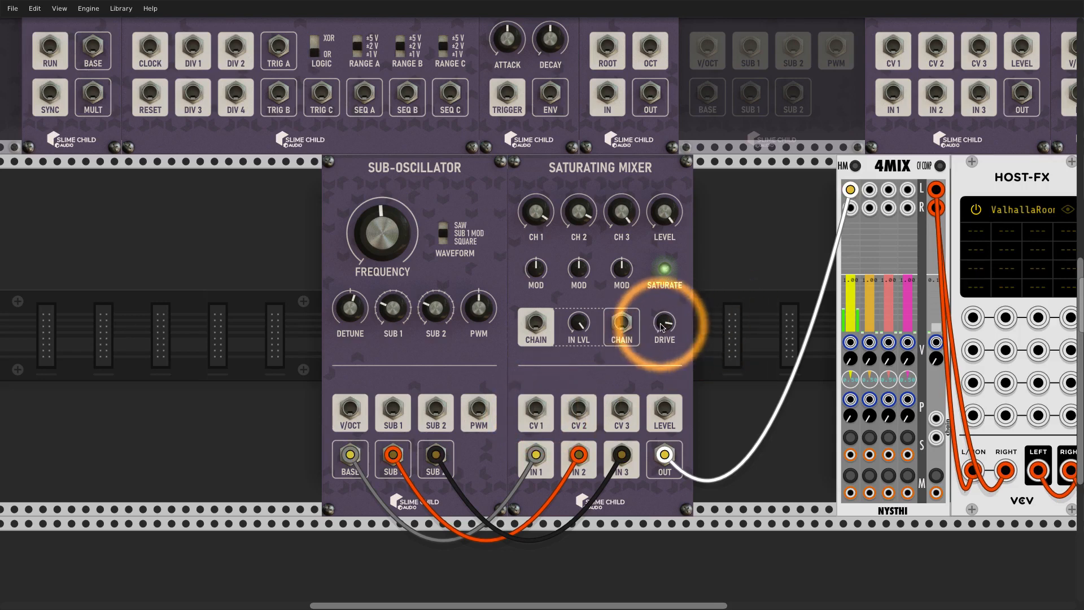
pyautogui.moveTo(672, 183); pyautogui.dragTo(428, 183)
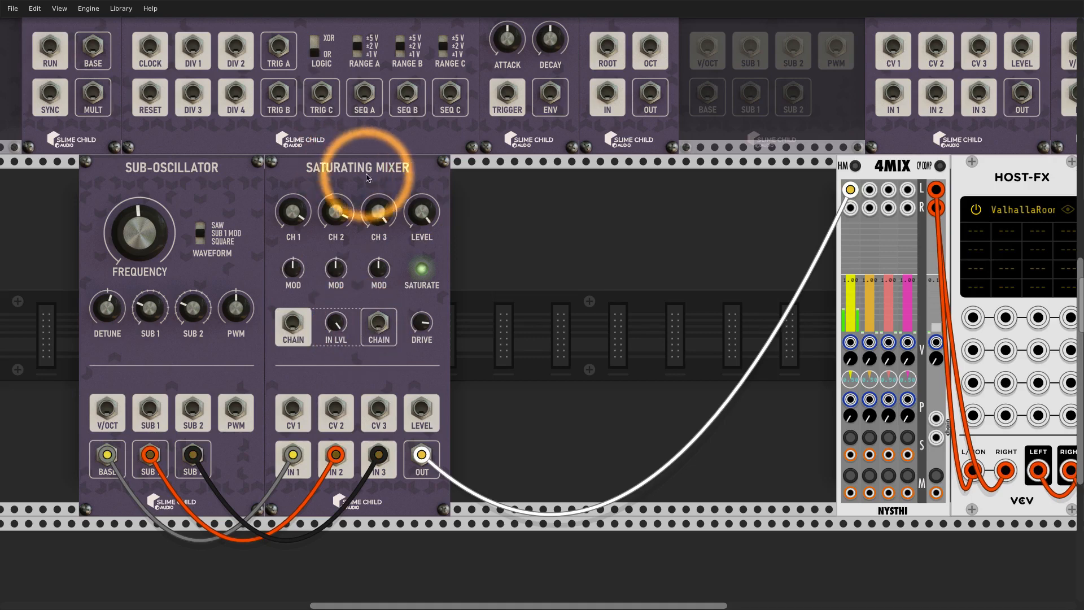
pyautogui.hotkey('ctrl', 'd')
pyautogui.moveTo(379, 323); pyautogui.dragTo(478, 322)
pyautogui.moveTo(936, 325); pyautogui.dragTo(942, 289)
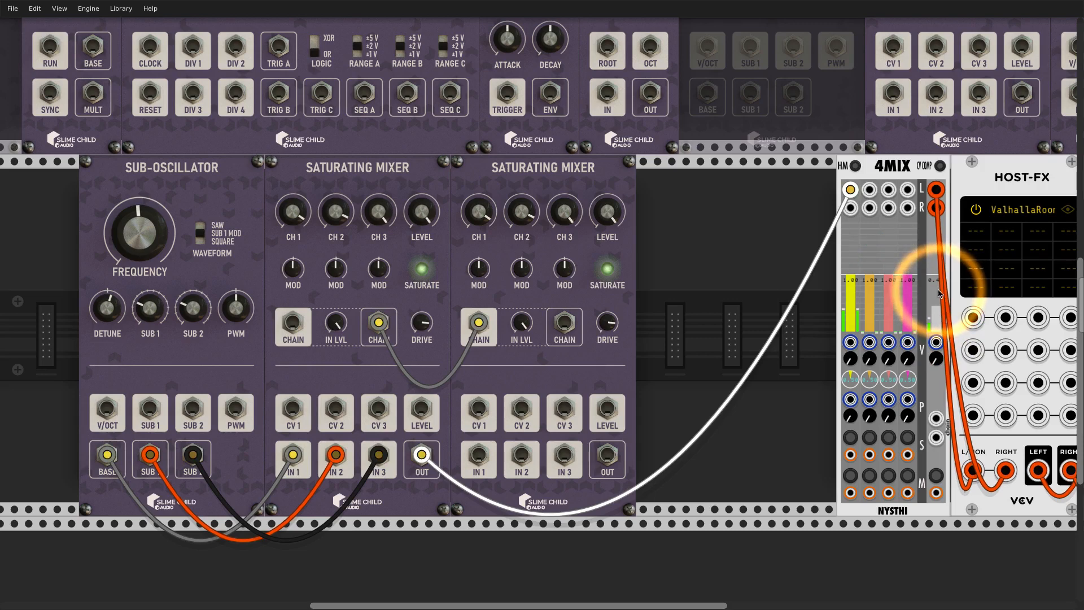
pyautogui.moveTo(937, 291); pyautogui.dragTo(936, 278)
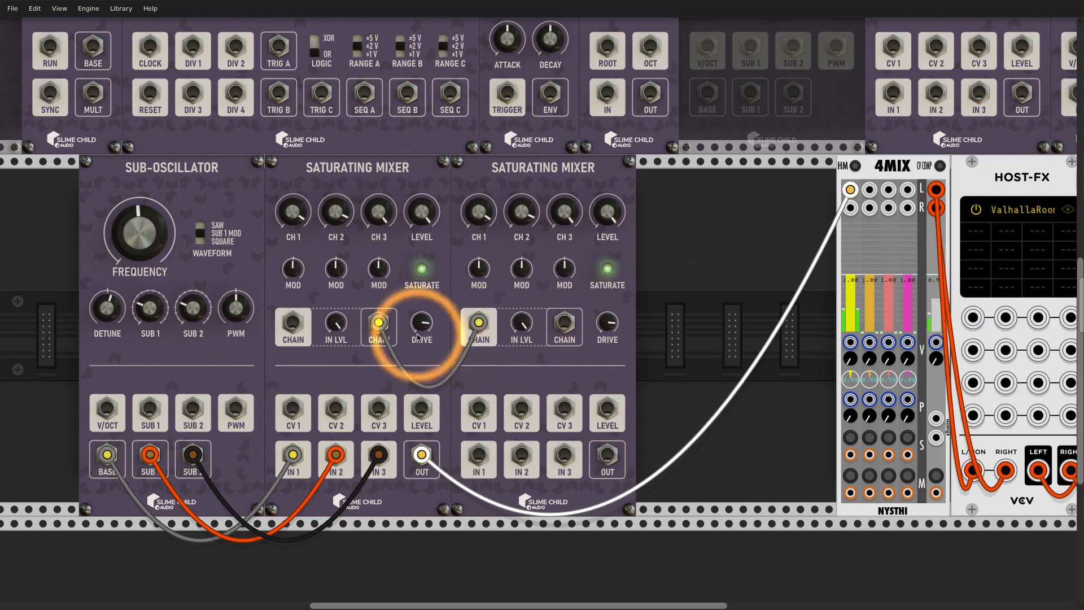
# - Move the 4MIX cable from the first lower mixer's Out to the second's Out, and set the first mixer's Drive to about midway
pyautogui.moveTo(422, 323); pyautogui.dragTo(421, 395)
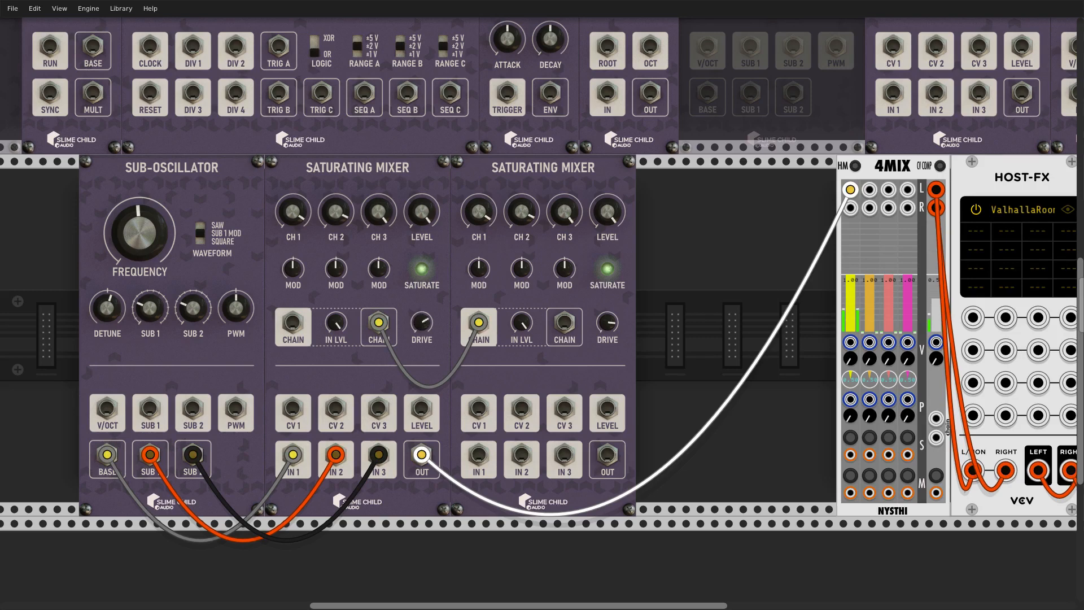
pyautogui.moveTo(421, 460); pyautogui.dragTo(607, 454)
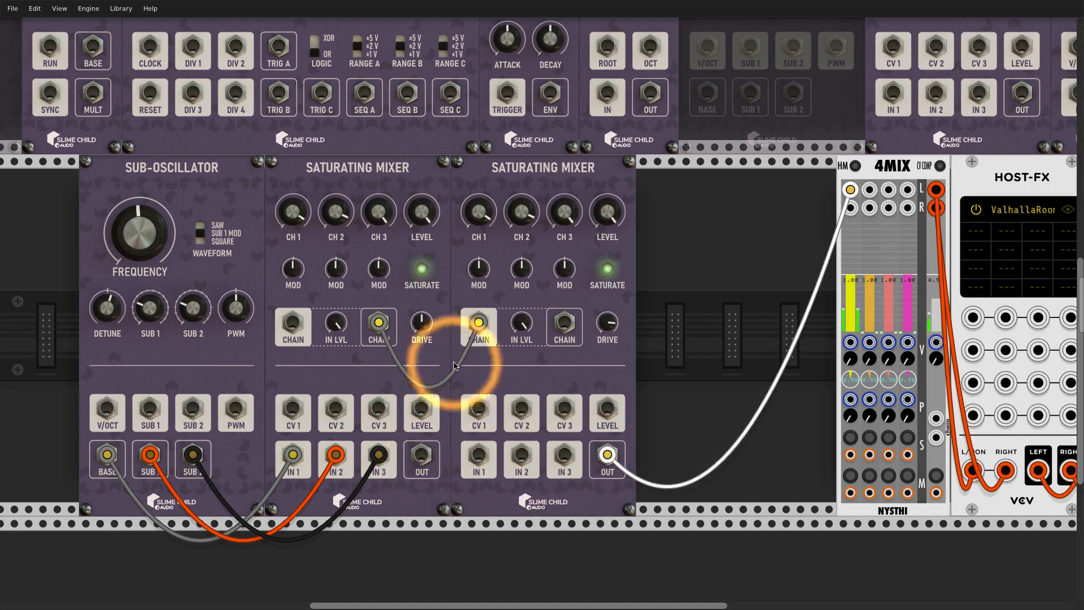
pyautogui.moveTo(425, 320); pyautogui.dragTo(425, 334)
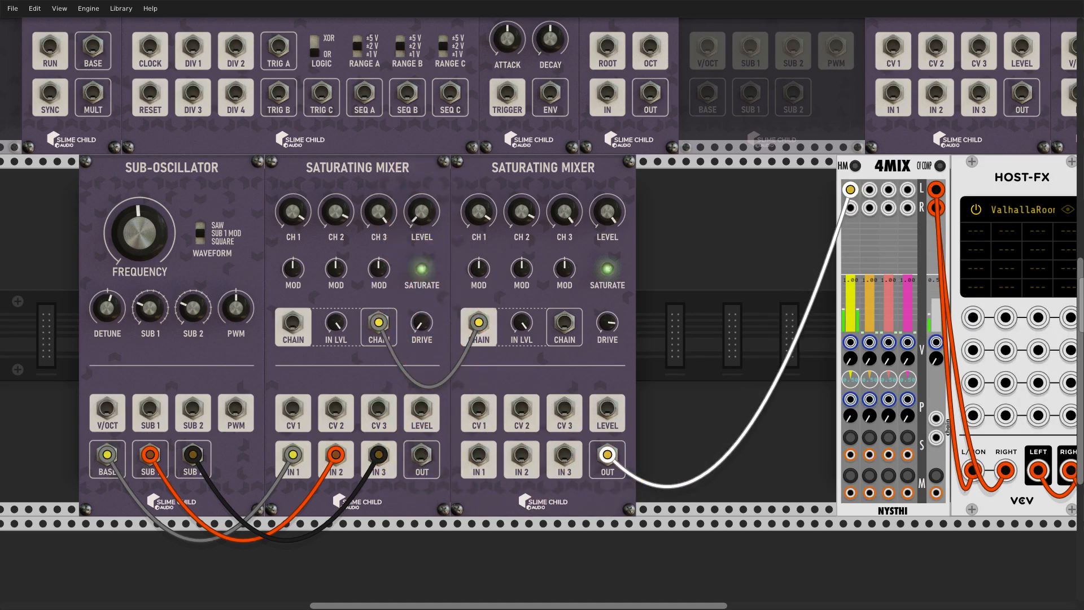
pyautogui.moveTo(422, 321); pyautogui.dragTo(422, 287)
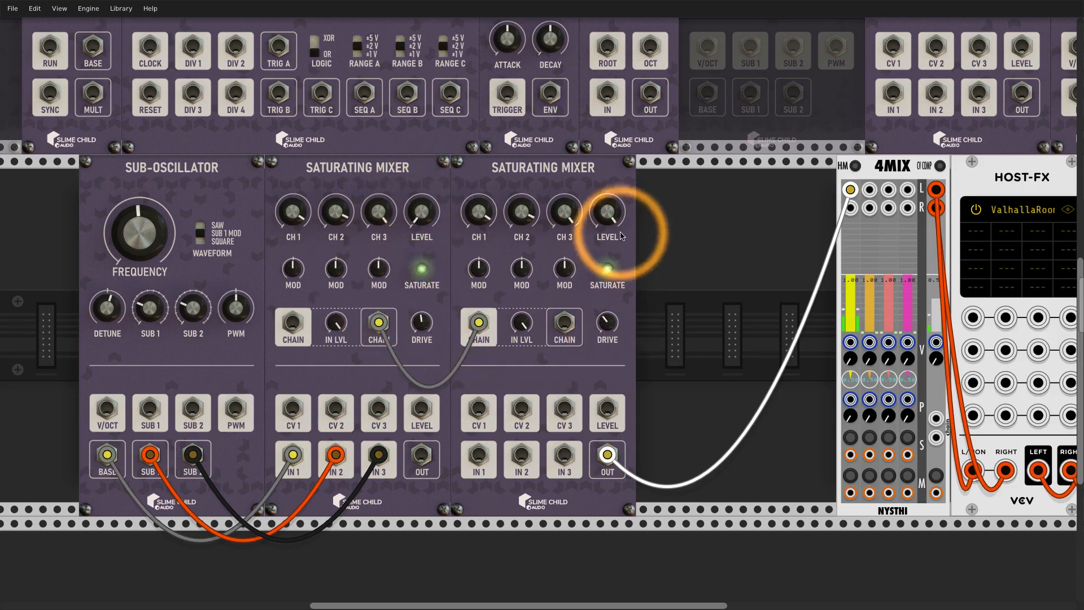
# - Lower the second chained Saturating Mixer's Level and readjust its Drive
pyautogui.moveTo(609, 215); pyautogui.dragTo(608, 249)
pyautogui.moveTo(608, 307); pyautogui.dragTo(608, 298)
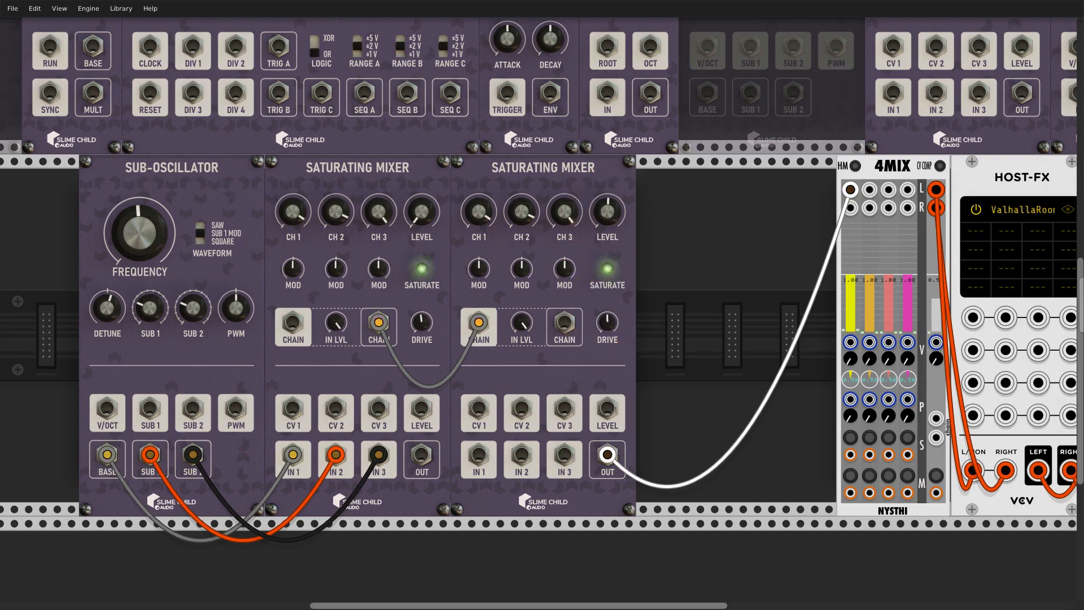
pyautogui.moveTo(609, 215); pyautogui.dragTo(608, 199)
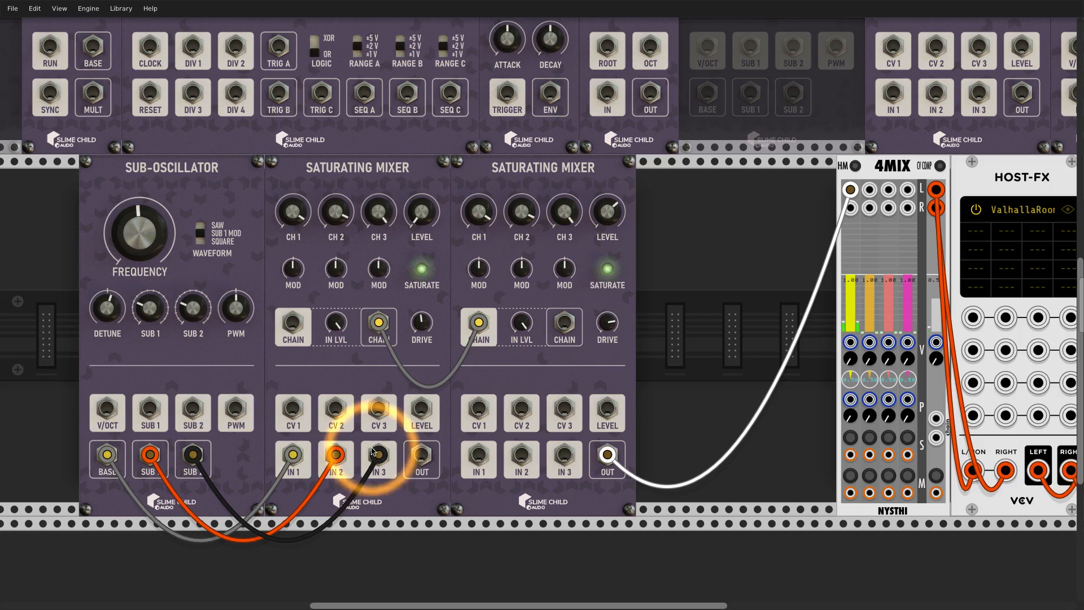
# - Feed the second mixer's Chain input from the first mixer's Out instead, turning up the first mixer's Drive and lowering its Level
pyautogui.click(378, 328)
pyautogui.moveTo(379, 326); pyautogui.dragTo(422, 454)
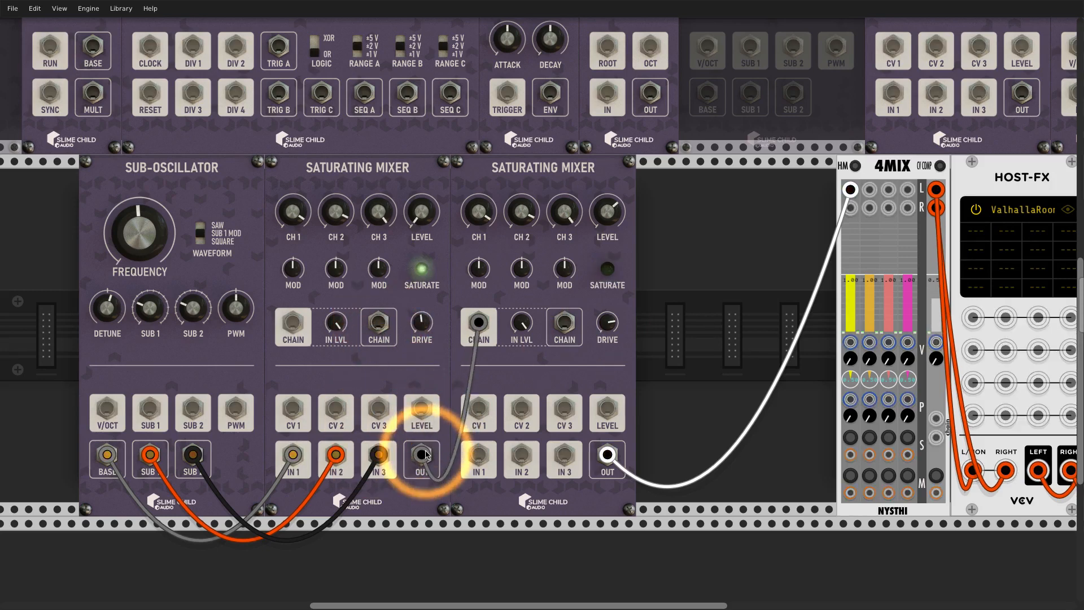
pyautogui.click(421, 326)
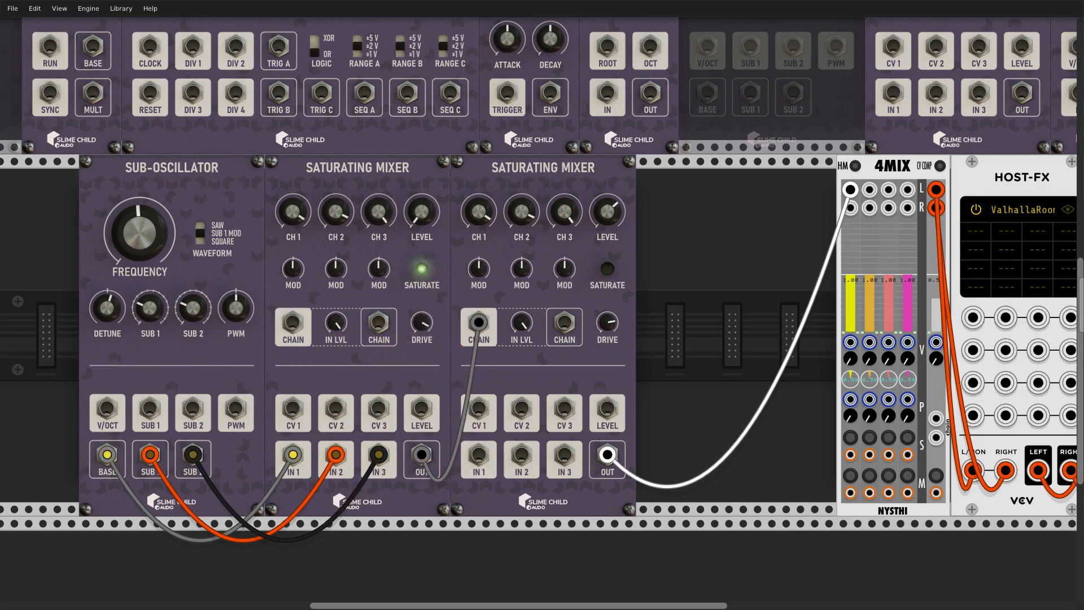
pyautogui.moveTo(422, 212); pyautogui.dragTo(422, 243)
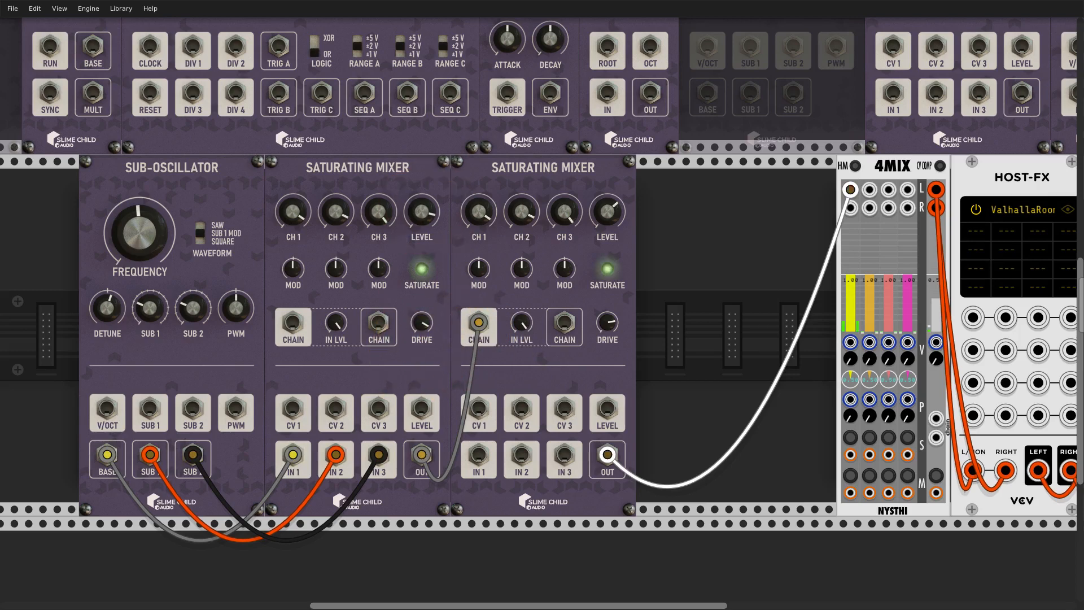
# - Return the chain cable to the first mixer's Chain output and move both lower Saturating Mixers closer to the 4MIX
pyautogui.moveTo(422, 455); pyautogui.dragTo(378, 325)
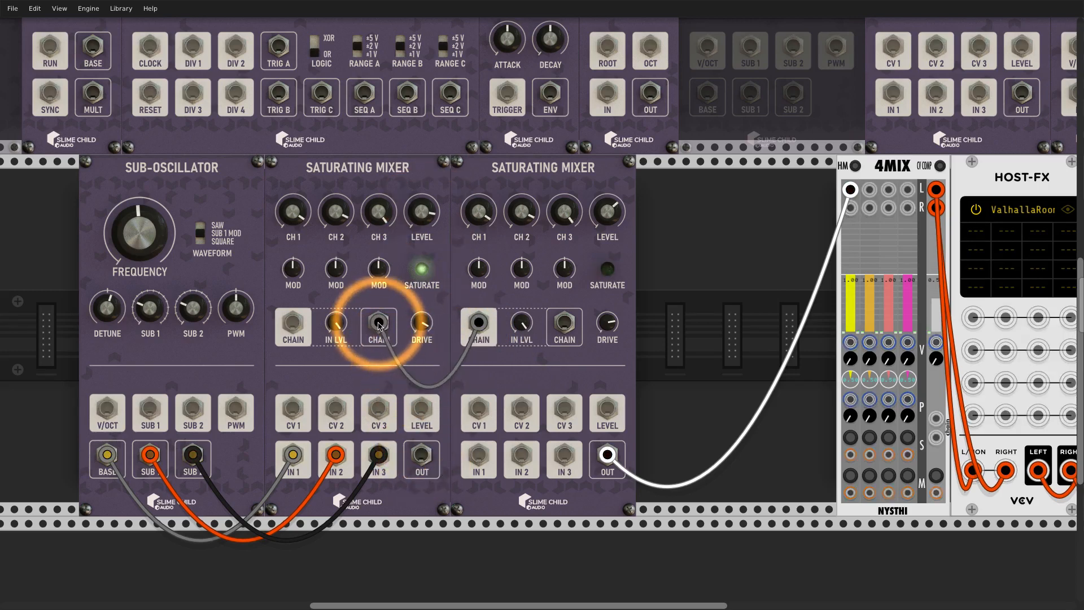
pyautogui.click(671, 181)
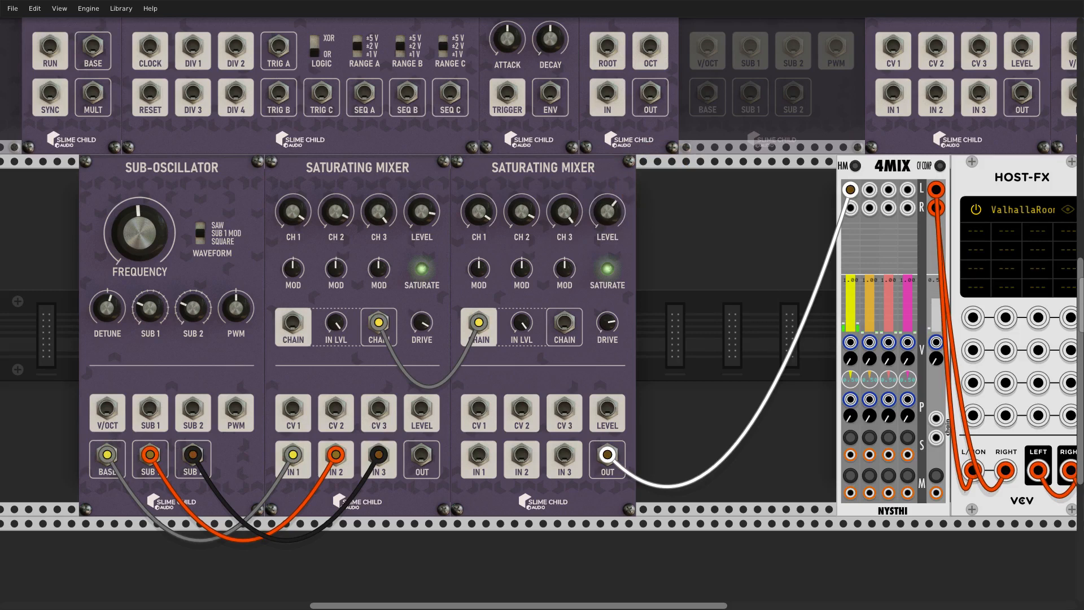
pyautogui.moveTo(421, 180); pyautogui.dragTo(592, 184)
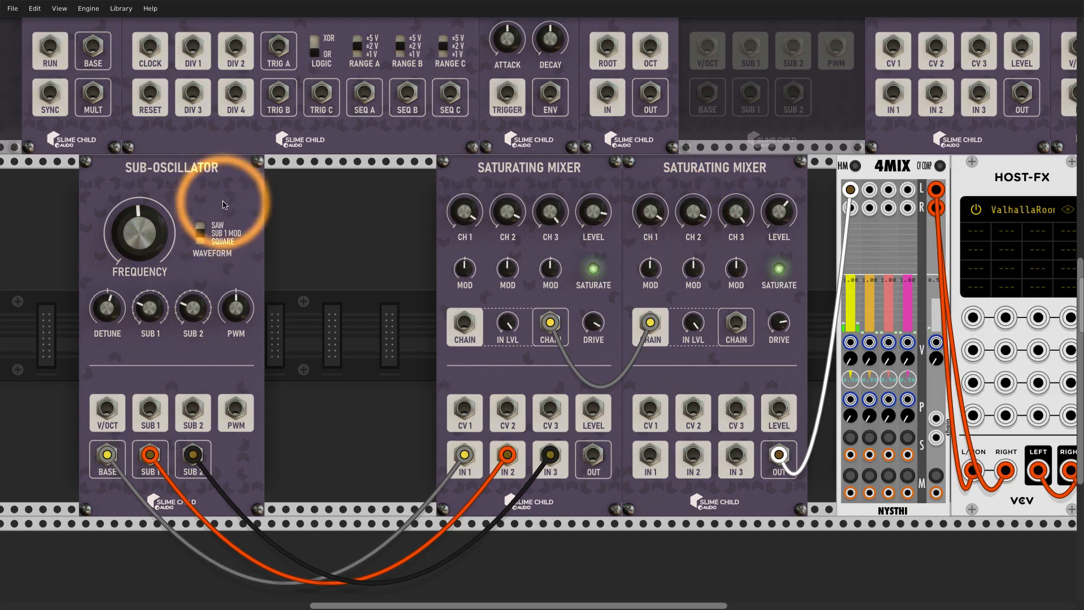
# - Duplicate the lower Sub-Oscillator and line up both Sub-Oscillators directly beside the two Saturating Mixers
pyautogui.hotkey('ctrl', 'd')
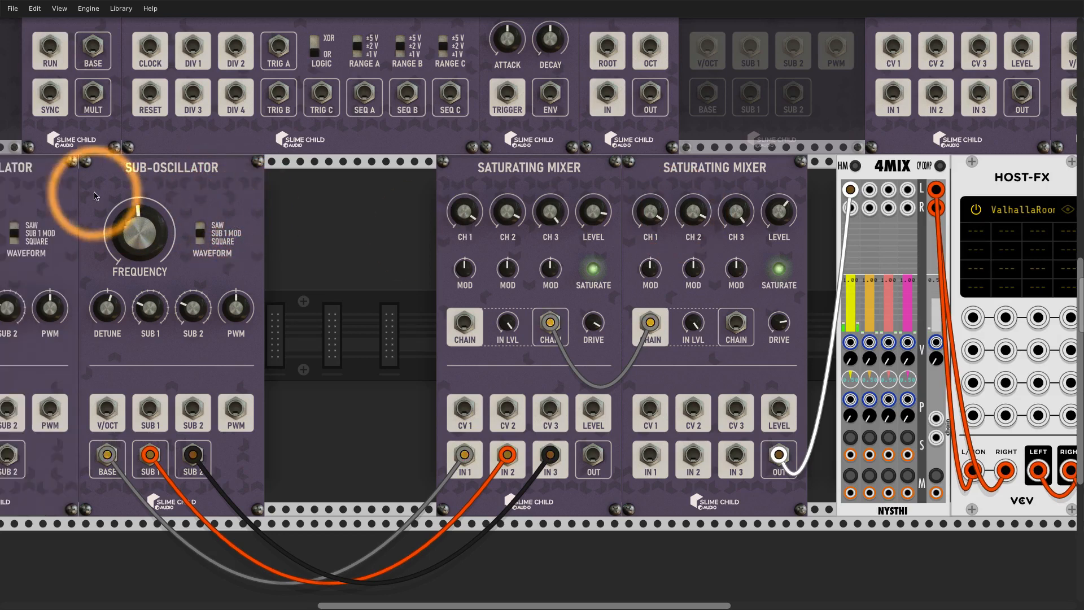
pyautogui.moveTo(235, 181); pyautogui.dragTo(444, 196)
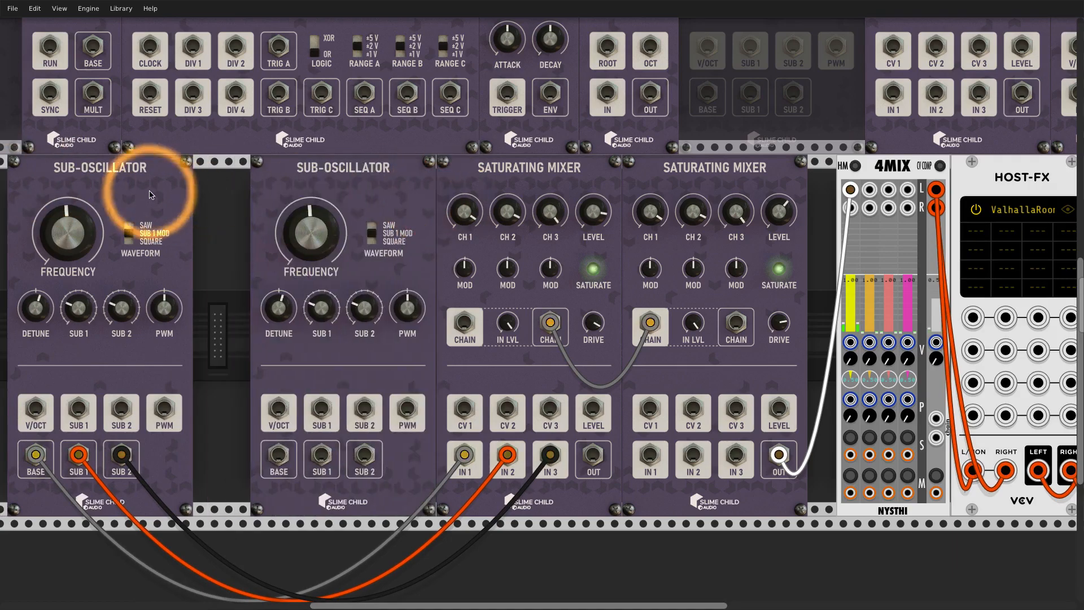
pyautogui.moveTo(149, 192); pyautogui.dragTo(249, 189)
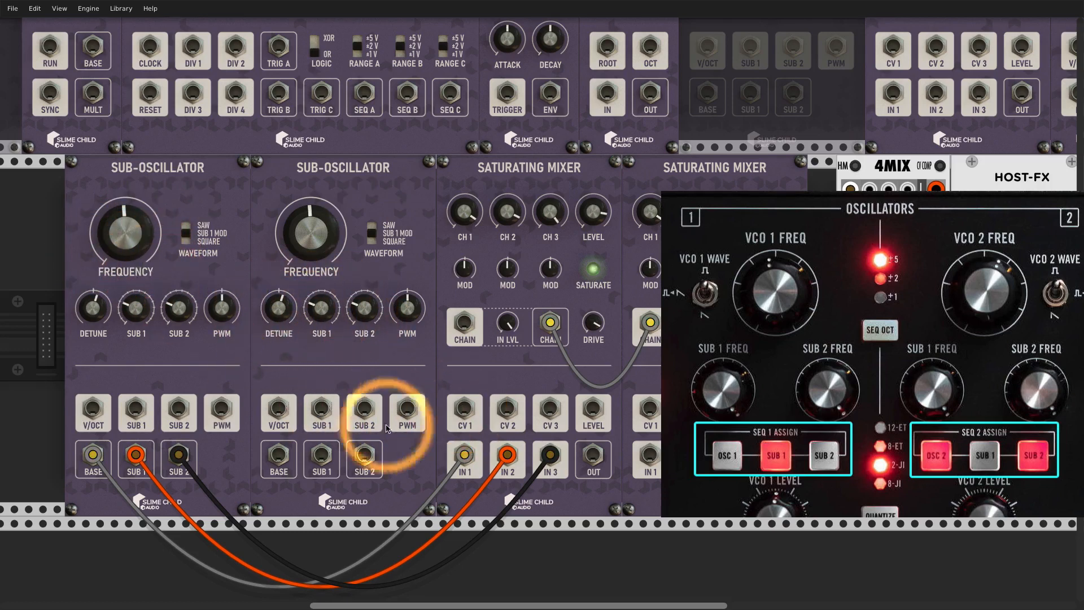
# - Patch the duplicate Sub-Oscillator's Base, Sub 1 and Sub 2 outputs to the second Saturating Mixer's In 1 to In 3
pyautogui.moveTo(278, 455); pyautogui.dragTo(321, 455)
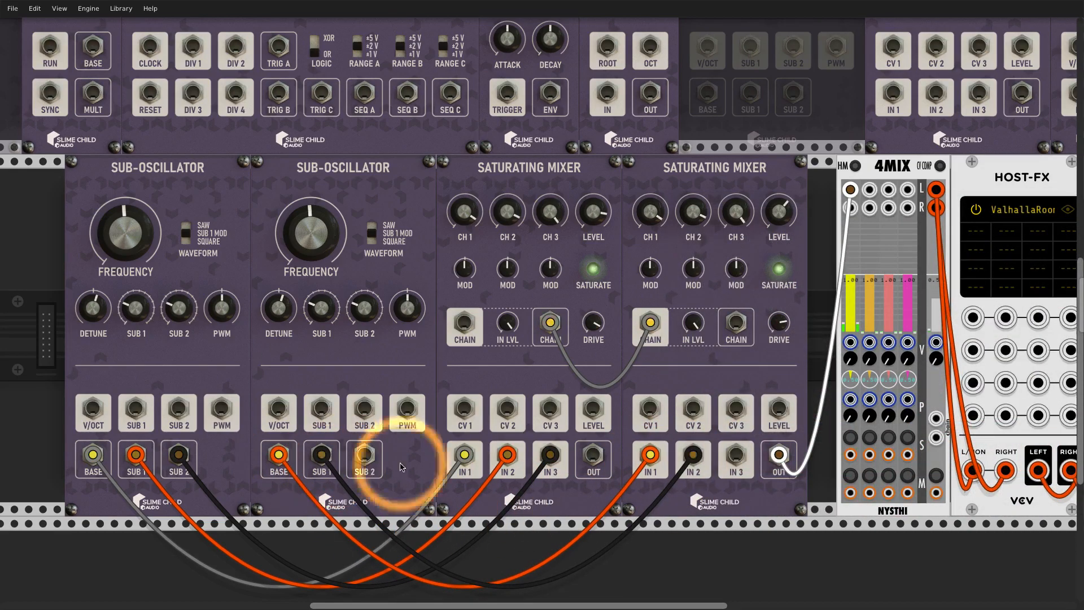
pyautogui.moveTo(735, 455); pyautogui.dragTo(364, 455)
pyautogui.moveTo(333, 238); pyautogui.dragTo(371, 228)
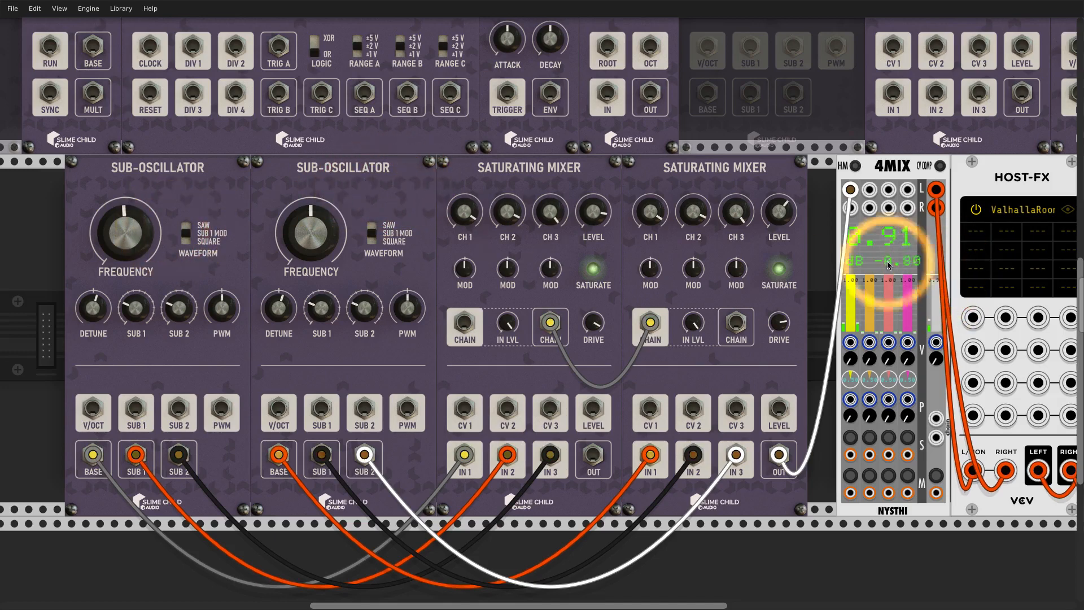
# - Delete the duplicate Sub-Oscillator and the first lower mixer, place the remaining pair side by side, and lower the mixer's In Lvl and Drive
pyautogui.press('Delete')
pyautogui.press('Delete')
pyautogui.moveTo(700, 175); pyautogui.dragTo(375, 187)
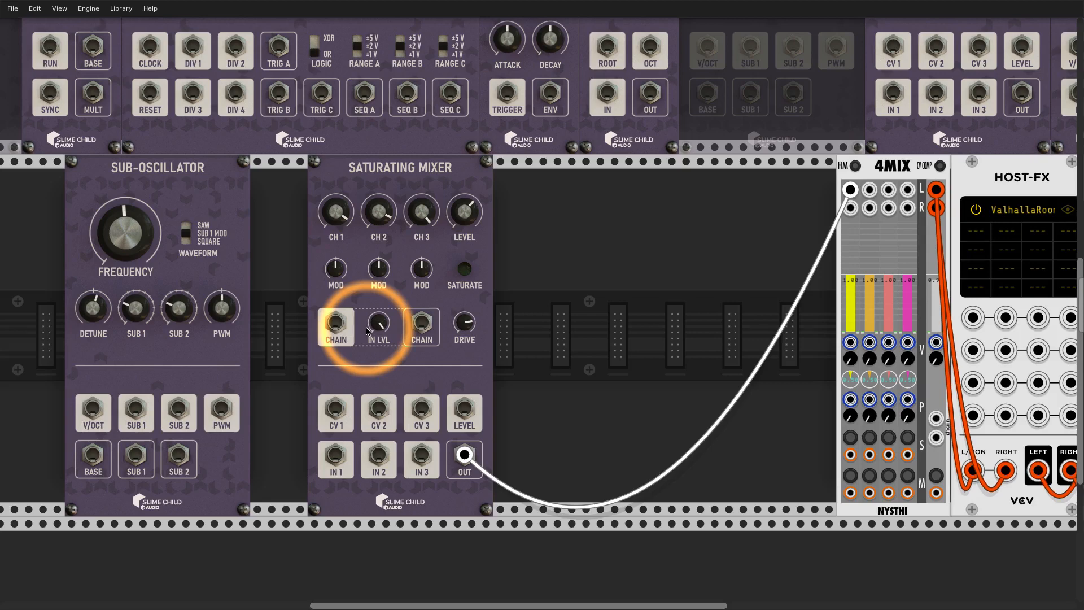
pyautogui.moveTo(189, 209); pyautogui.dragTo(423, 411)
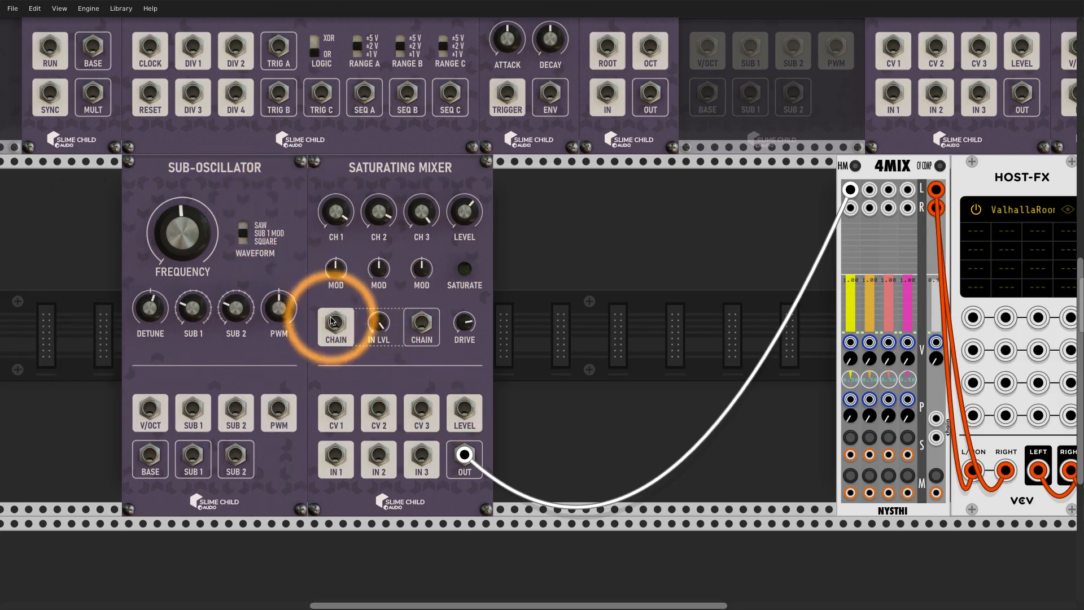
pyautogui.moveTo(333, 321); pyautogui.dragTo(468, 326)
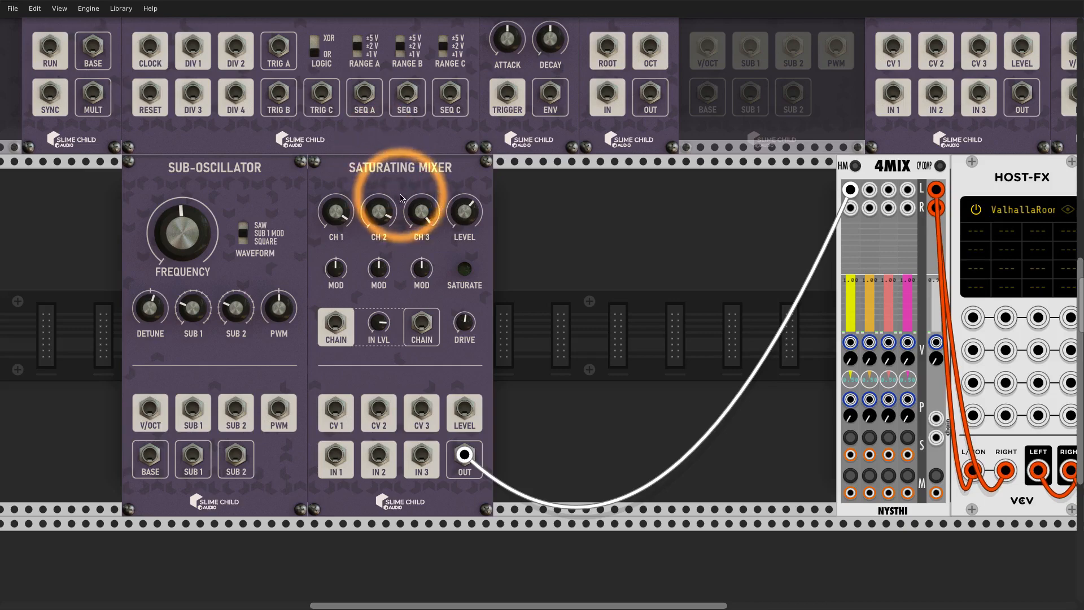
# - Bypass the upper Saturating Mixer and place a duplicate of the LP4 Filter directly beside the lower Saturating Mixer
pyautogui.scroll(-3, 430, 229)
pyautogui.scroll(2, 430, 231)
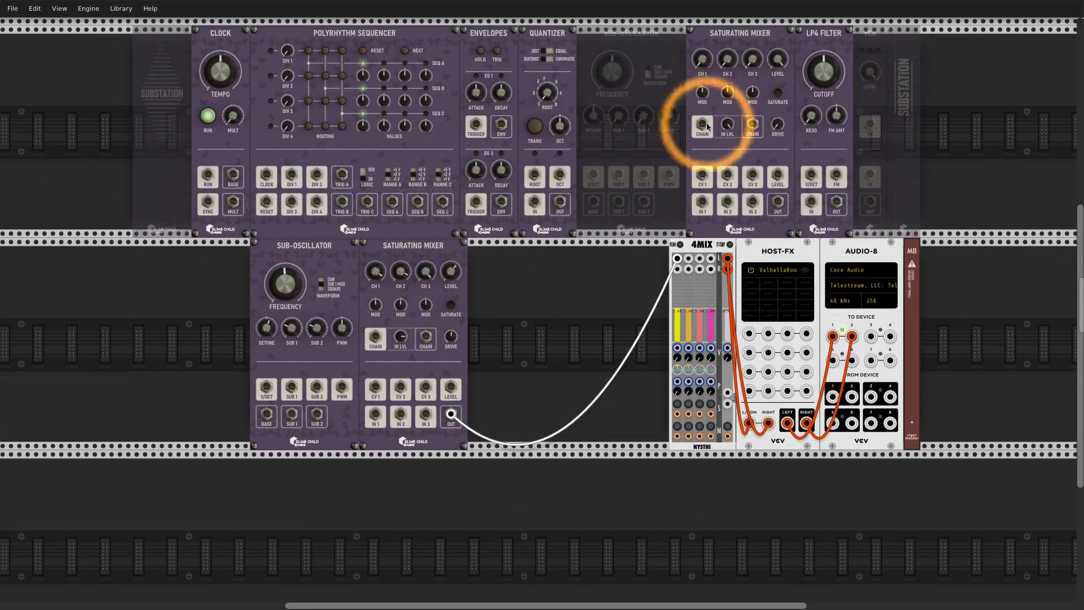
pyautogui.scroll(1, 726, 122)
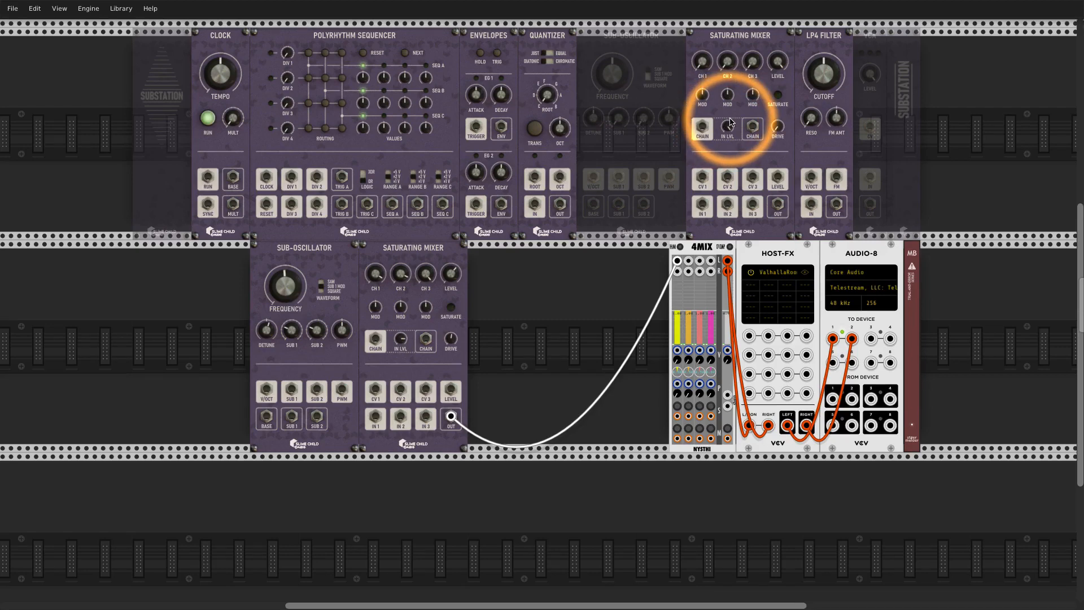
pyautogui.hotkey('ctrl', 'e')
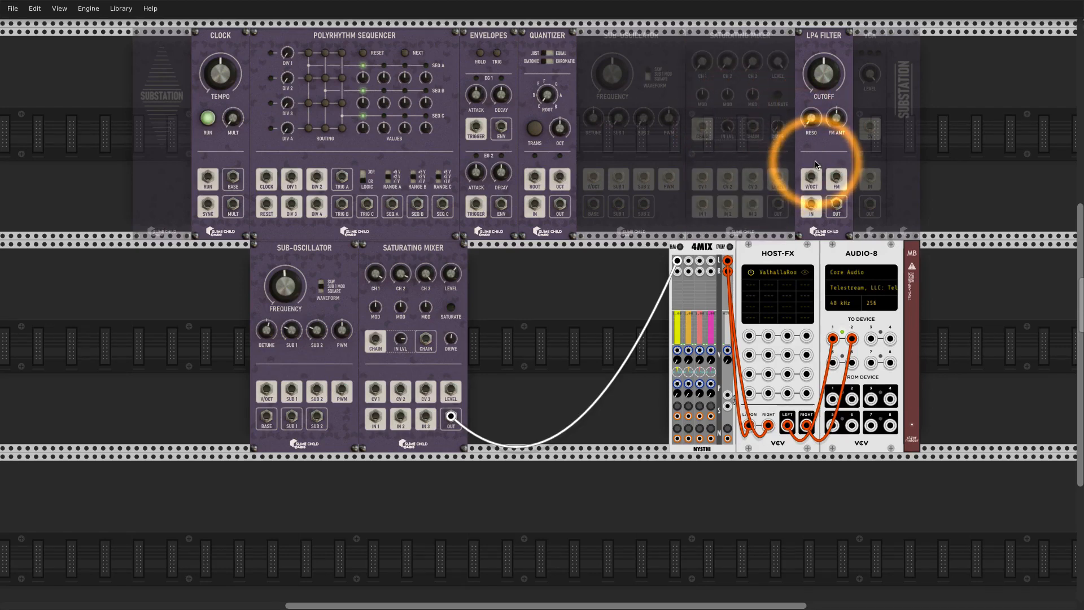
pyautogui.hotkey('ctrl', 'd')
pyautogui.moveTo(967, 141); pyautogui.dragTo(491, 370)
pyautogui.scroll(2, 505, 369)
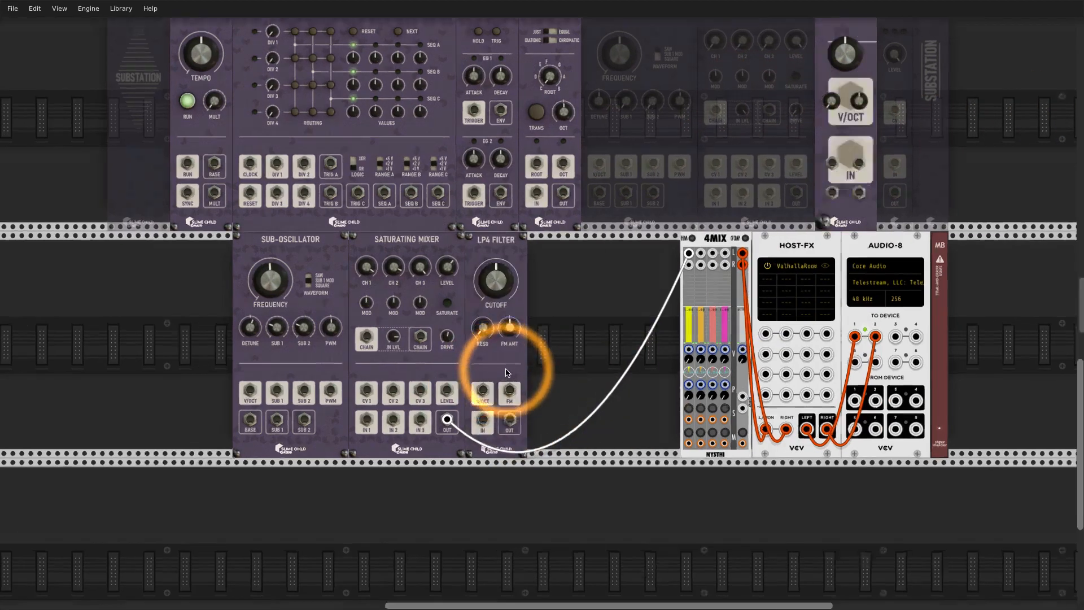
pyautogui.scroll(2, 507, 373)
# - Move the 4MIX cable to the lower LP4 Filter's Out, and initialize the lower Sub-Oscillator and Saturating Mixer
pyautogui.moveTo(418, 442); pyautogui.dragTo(511, 442)
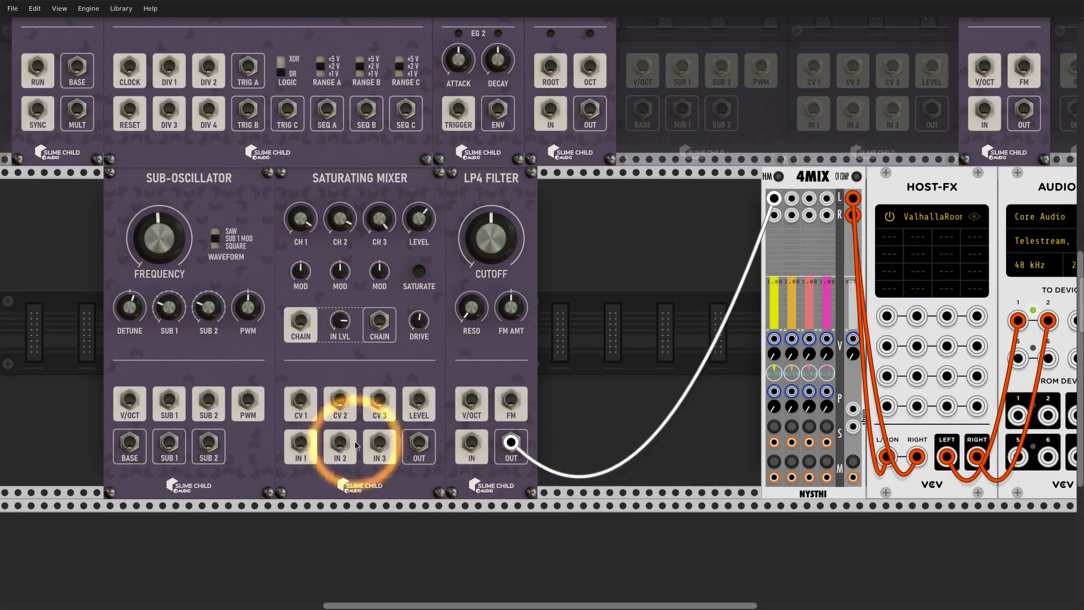
pyautogui.hscroll(-2, 321, 435)
pyautogui.hotkey('ctrl', 'i')
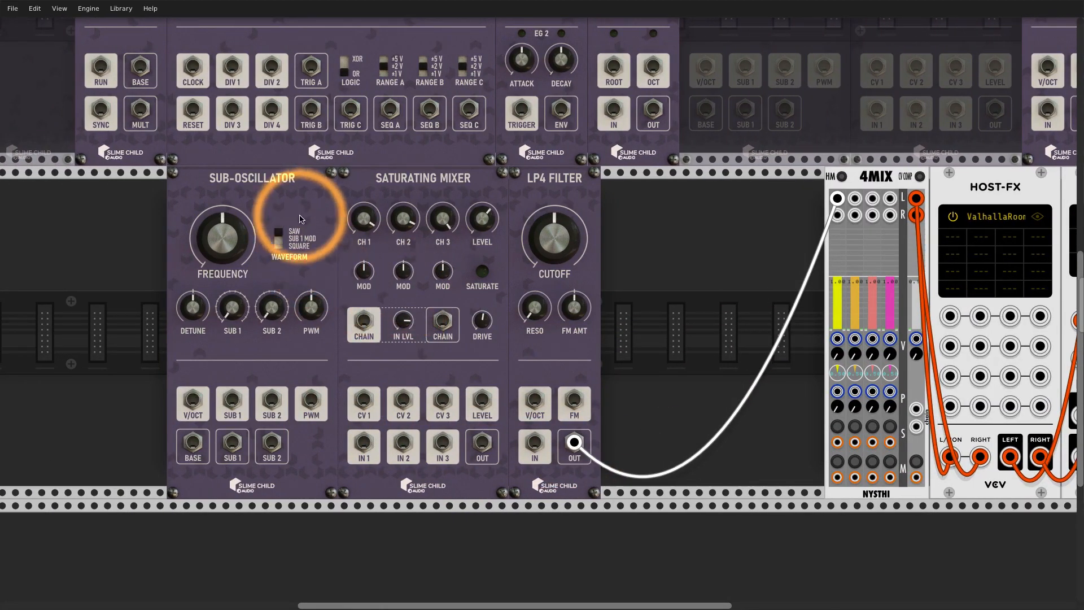
pyautogui.hotkey('ctrl', 'i')
# - Patch the Sub-Oscillator's Base, Sub 1 and Sub 2 to the mixer's In 1 to In 3 and its Out to the LP4 Filter's In, lowering In Lvl
pyautogui.moveTo(193, 442); pyautogui.dragTo(364, 442)
pyautogui.moveTo(482, 442); pyautogui.dragTo(534, 442)
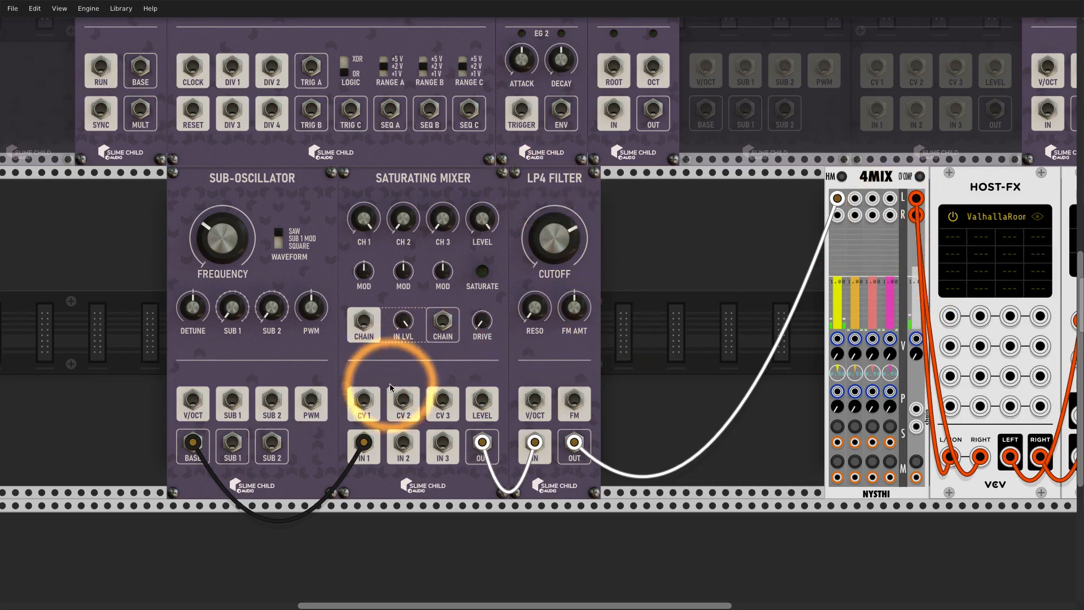
pyautogui.moveTo(402, 321); pyautogui.dragTo(401, 344)
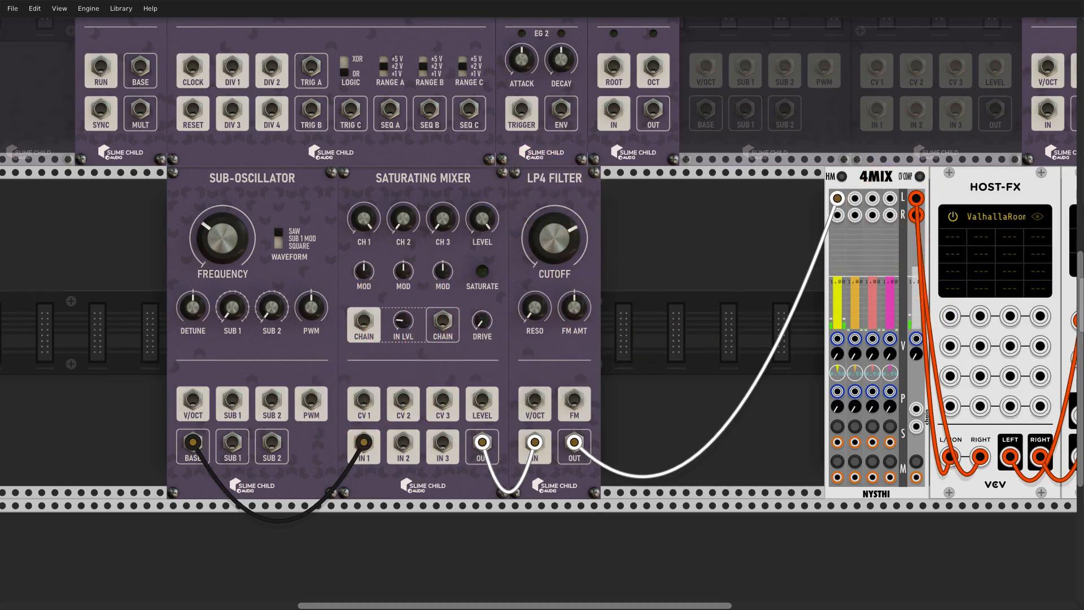
pyautogui.moveTo(403, 442); pyautogui.dragTo(441, 444)
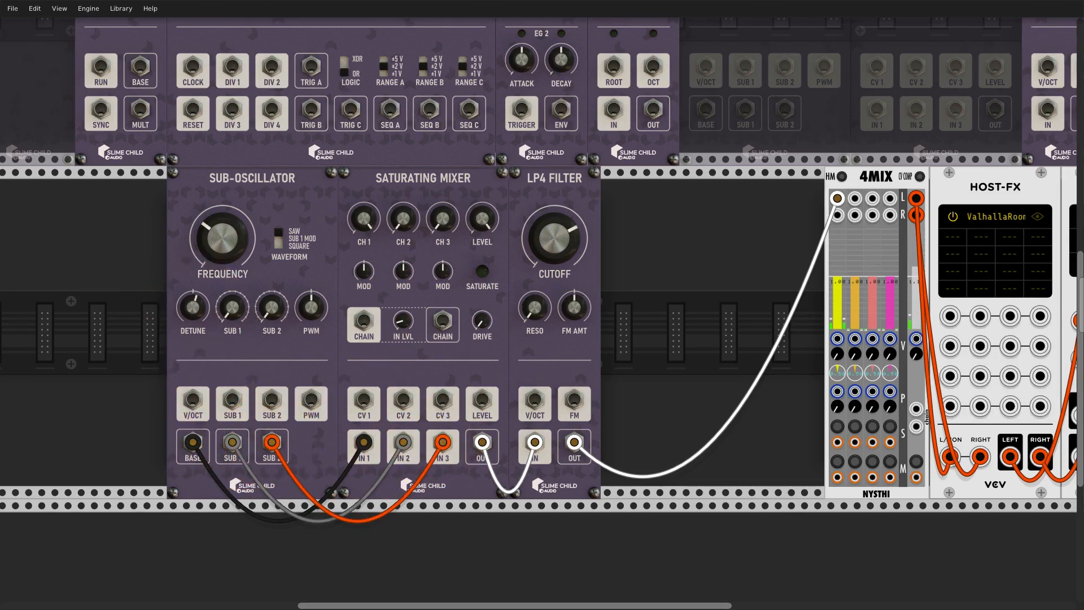
# - Patch the LP4 Filter's Out back into the mixer's Chain input, turn up In Lvl, and lower the CH 2 and CH 3 levels
pyautogui.moveTo(364, 321); pyautogui.dragTo(574, 440)
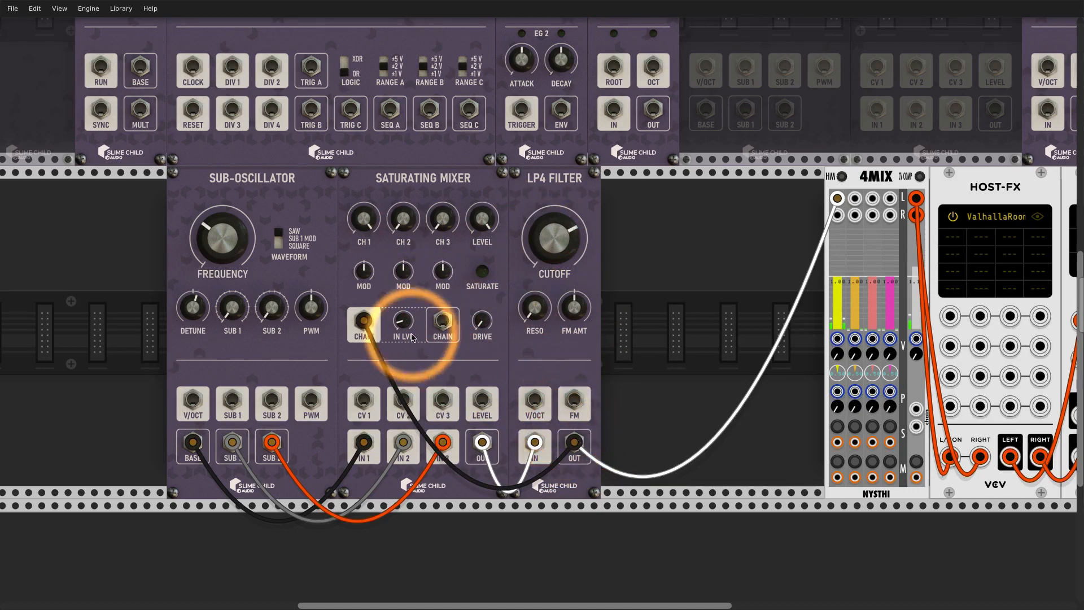
pyautogui.moveTo(398, 221); pyautogui.dragTo(398, 174)
pyautogui.moveTo(436, 220); pyautogui.dragTo(436, 175)
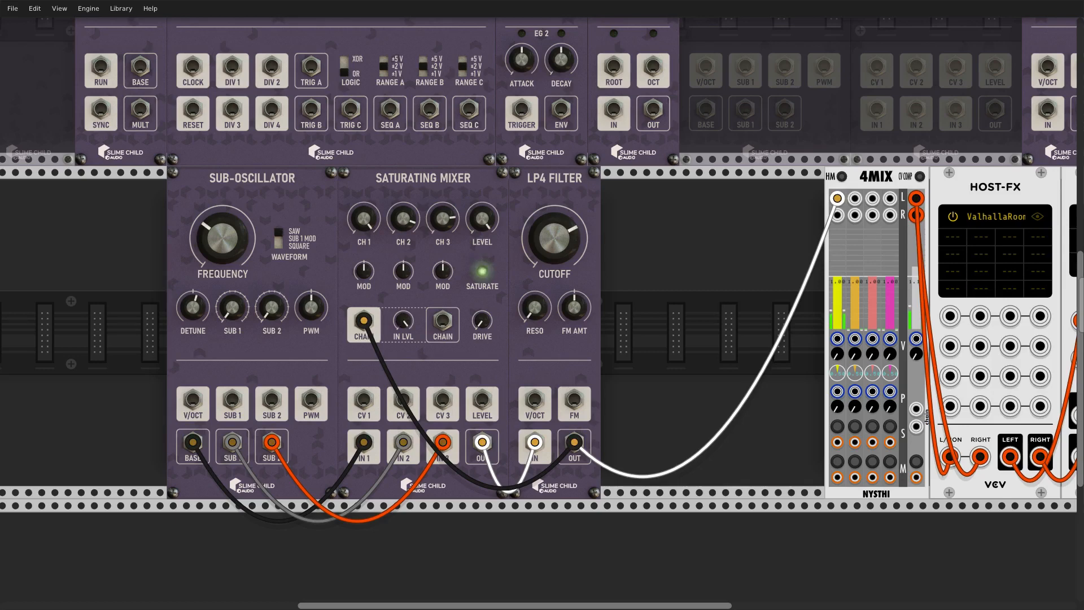
# - Raise the lower Saturating Mixer's Drive, then delete that mixer and the lower Sub-Oscillator, leaving the LP4 Filter in place
pyautogui.moveTo(484, 323); pyautogui.dragTo(484, 317)
pyautogui.moveTo(222, 237); pyautogui.dragTo(221, 247)
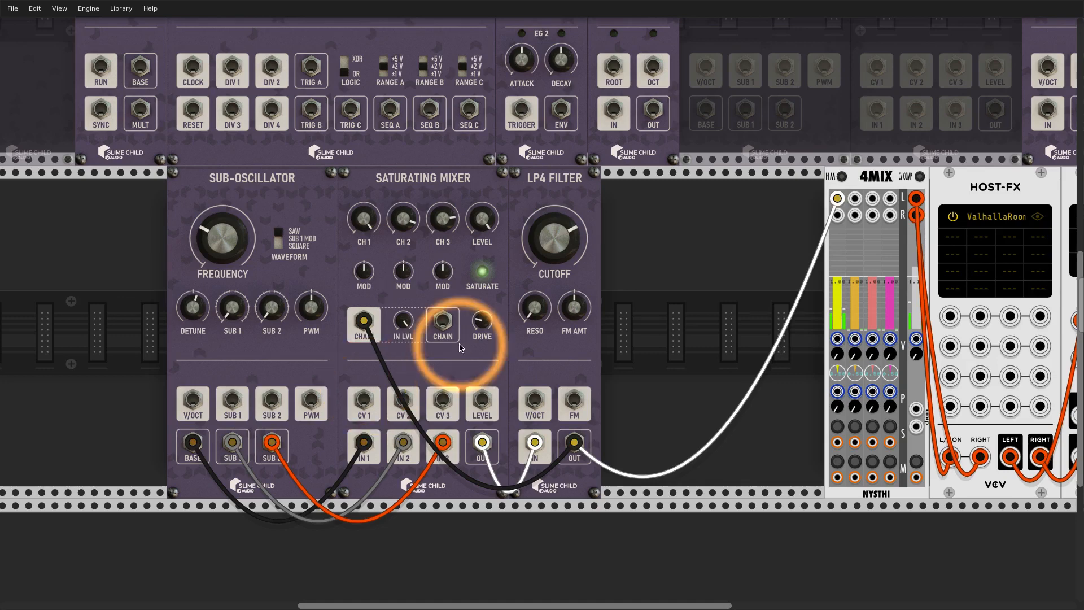
pyautogui.press('Delete')
pyautogui.press('Delete')
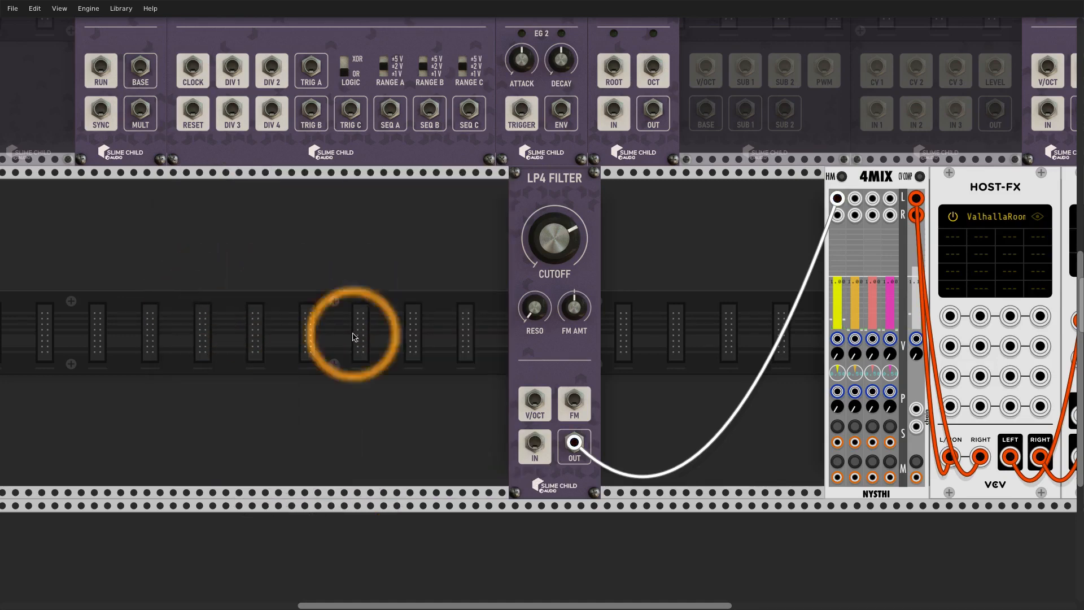
# - Reconnect the LP4 Filter's Out to the first 4MIX input, with resonance at maximum and the cutoff lowered
pyautogui.hscroll(5, 353, 336)
pyautogui.hscroll(1, 448, 433)
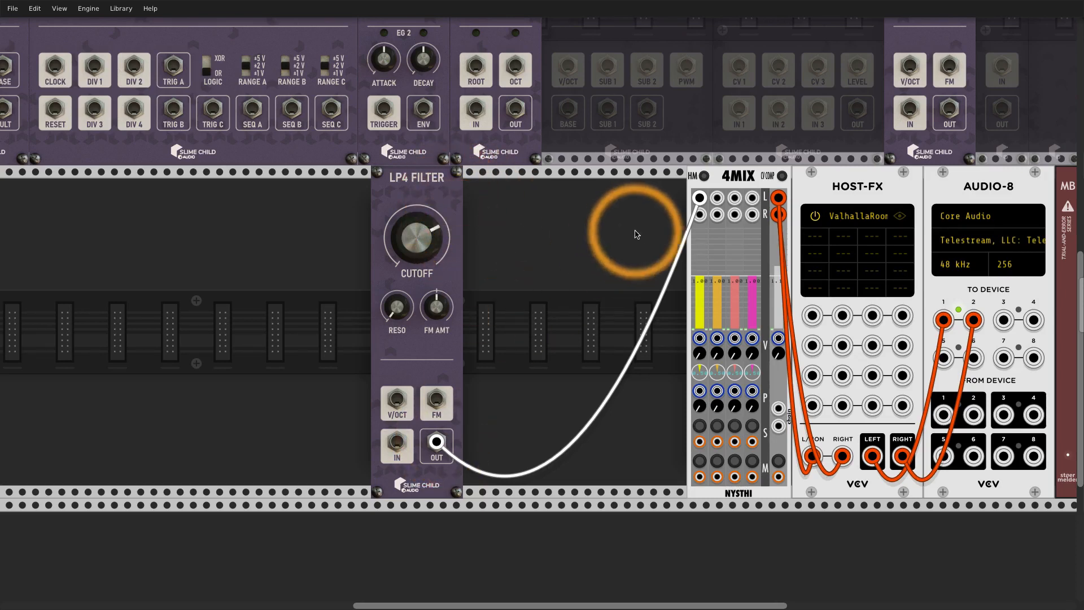
pyautogui.moveTo(698, 197); pyautogui.dragTo(464, 293)
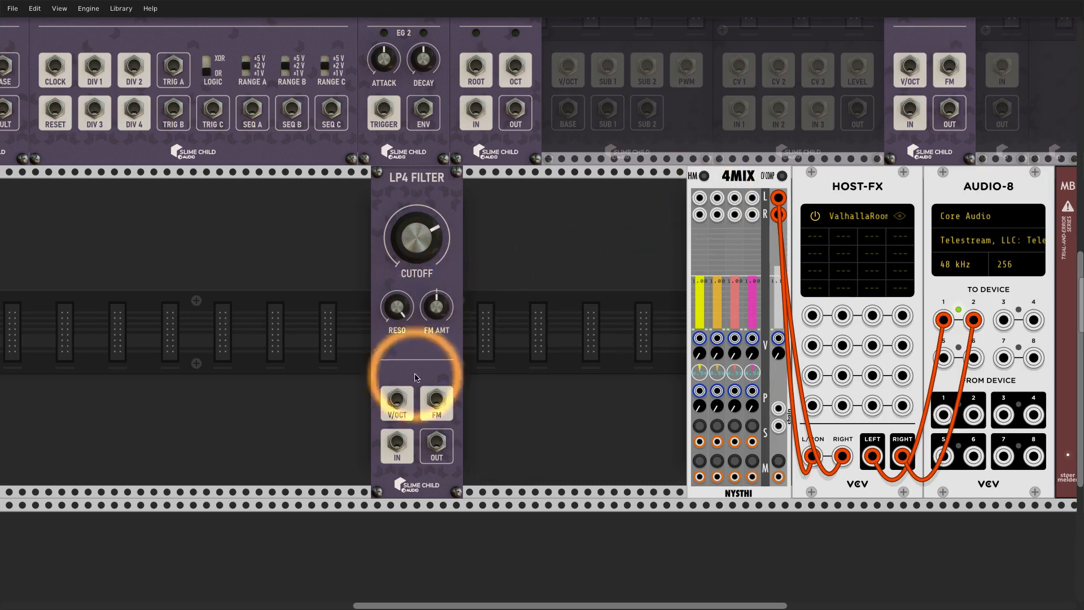
pyautogui.moveTo(437, 441); pyautogui.dragTo(699, 197)
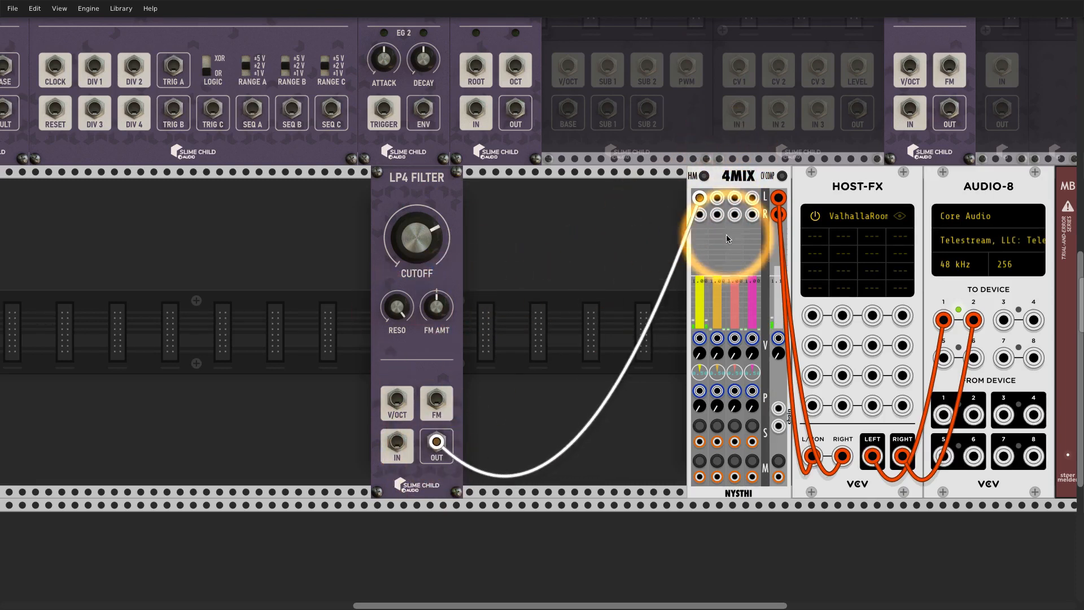
pyautogui.moveTo(416, 237); pyautogui.dragTo(429, 262)
pyautogui.doubleClick(430, 249)
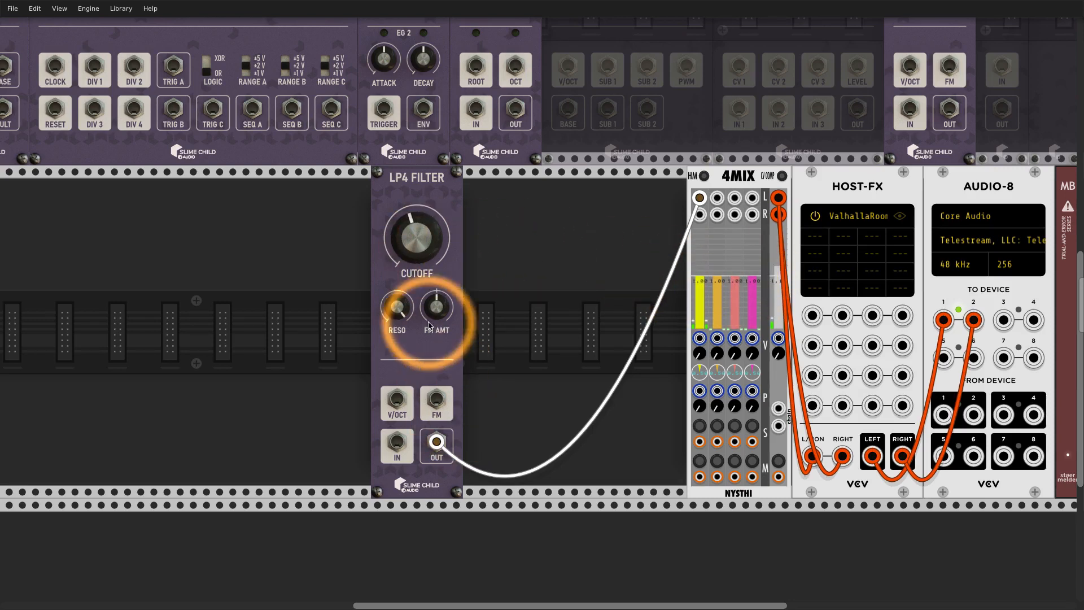
# - Patch the LP4 Filter's Out into its own FM input and adjust the FM amount and cutoff
pyautogui.moveTo(437, 398); pyautogui.dragTo(441, 450)
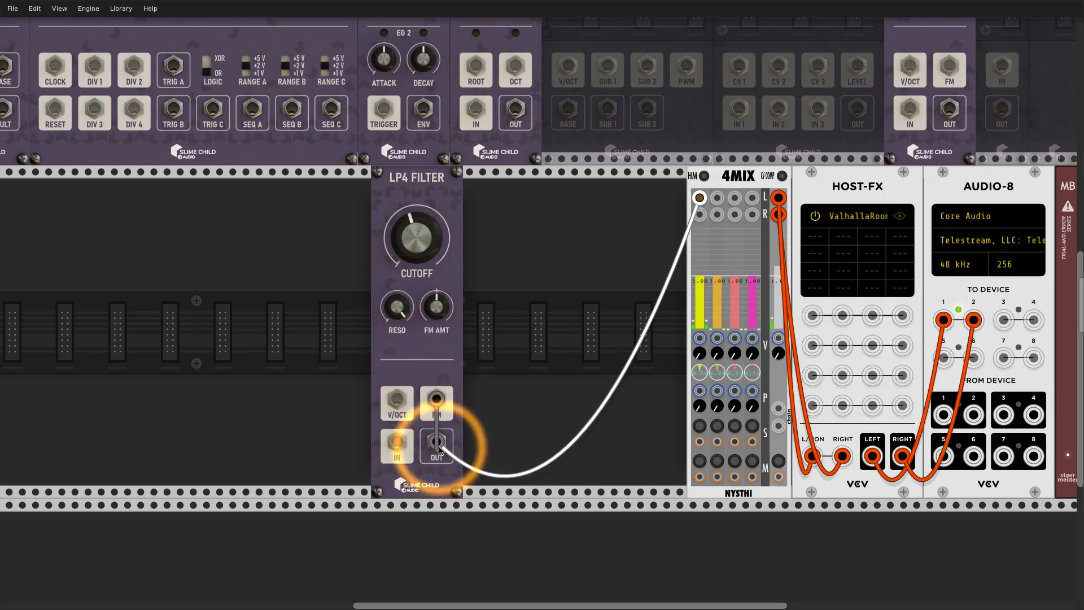
pyautogui.moveTo(436, 307)
pyautogui.mouseDown()
pyautogui.moveTo(436, 288)
pyautogui.moveTo(436, 302)
pyautogui.mouseUp()
pyautogui.moveTo(416, 237)
pyautogui.mouseDown()
pyautogui.moveTo(416, 248)
pyautogui.moveTo(413, 239)
pyautogui.mouseUp()
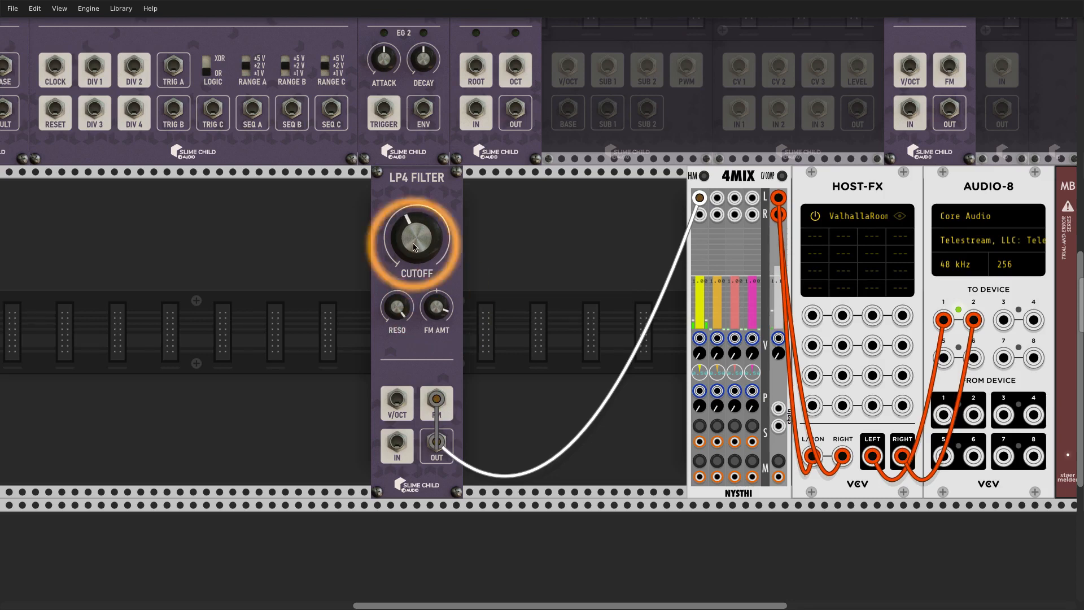
pyautogui.moveTo(439, 302); pyautogui.dragTo(439, 295)
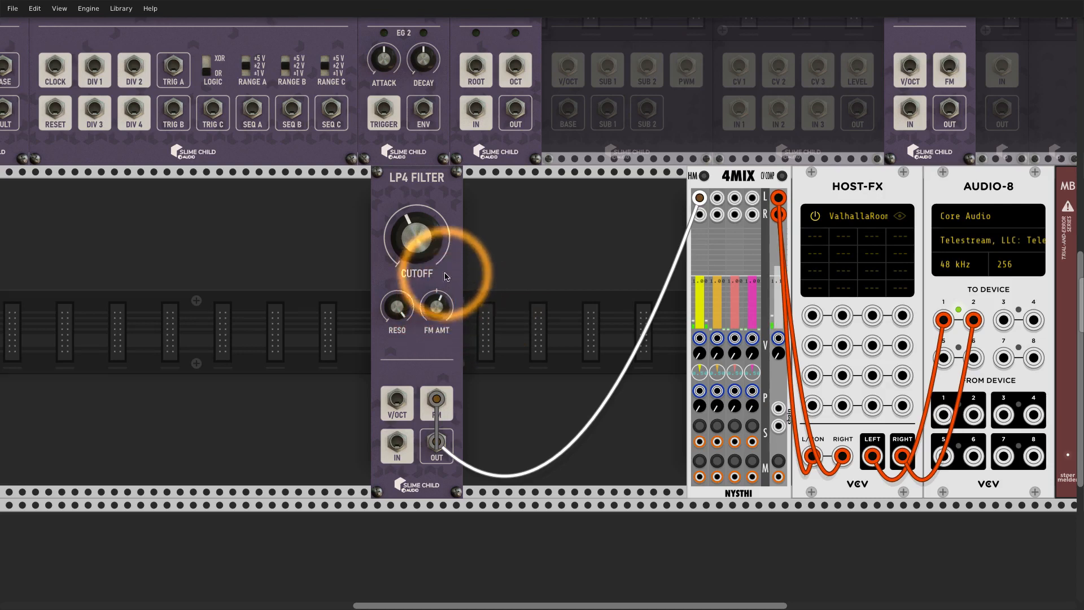
# - Add a VCV VCF between the LP4 Filter and 4MIX, and move the 4MIX cable to its LPF output
pyautogui.rightClick(527, 286)
pyautogui.write('vc')
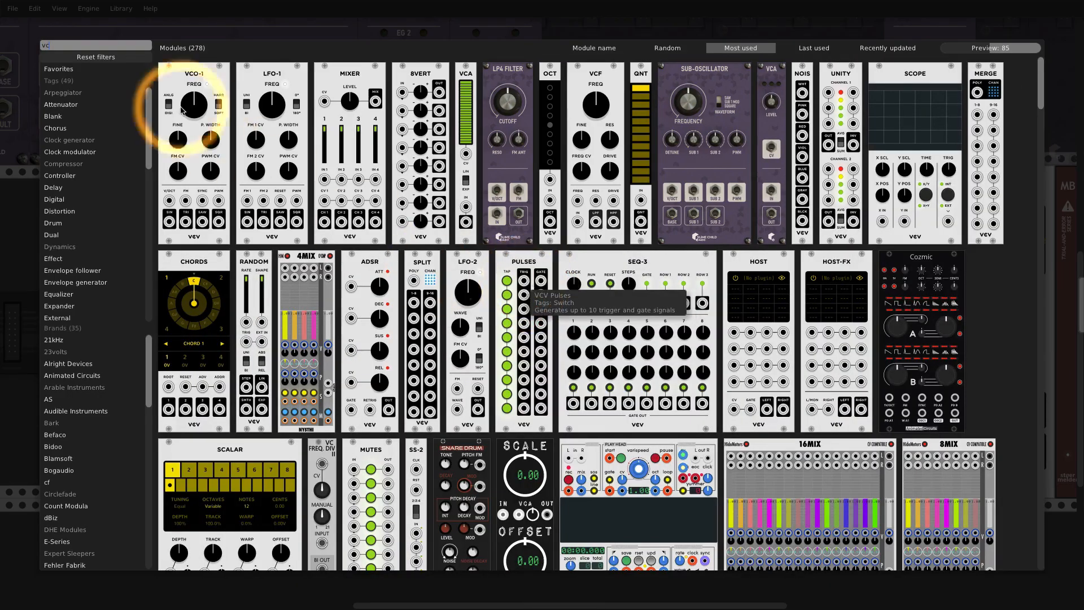
pyautogui.write('f')
pyautogui.moveTo(231, 78); pyautogui.dragTo(554, 268)
pyautogui.moveTo(451, 434); pyautogui.dragTo(555, 457)
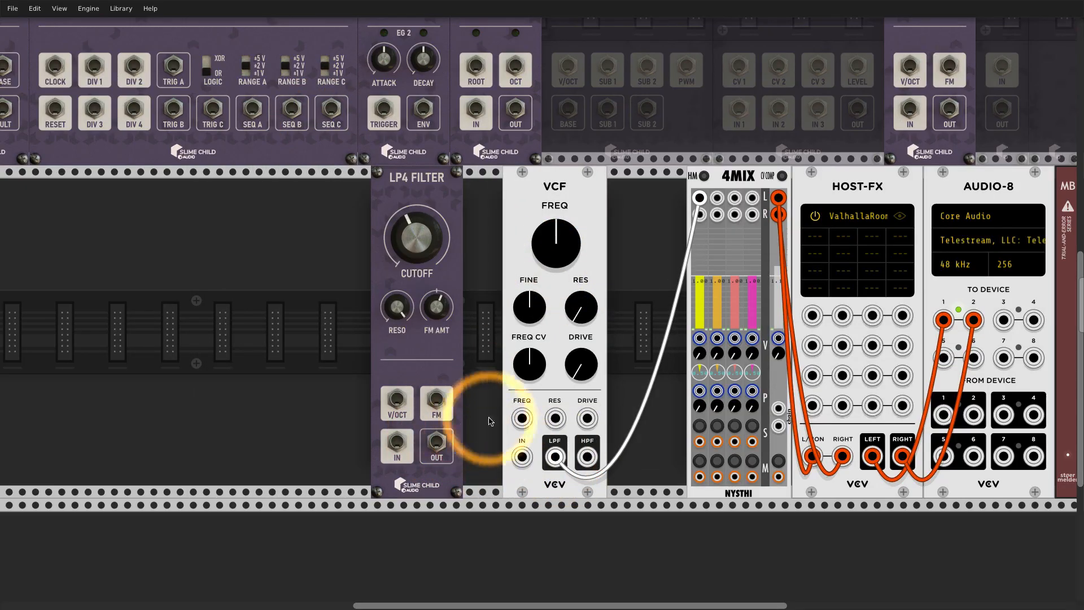
# - Patch the VCF's LPF output back into Freq with Res and Freq CV at maximum, and raise the 4MIX channel 1 level
pyautogui.moveTo(580, 308); pyautogui.dragTo(581, 265)
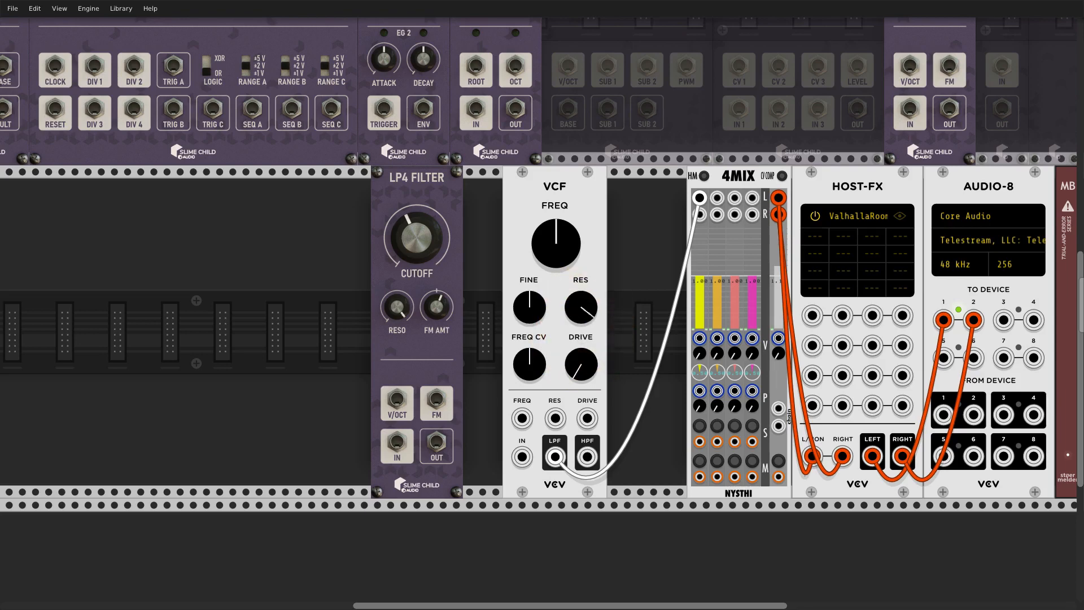
pyautogui.moveTo(587, 319); pyautogui.dragTo(587, 314)
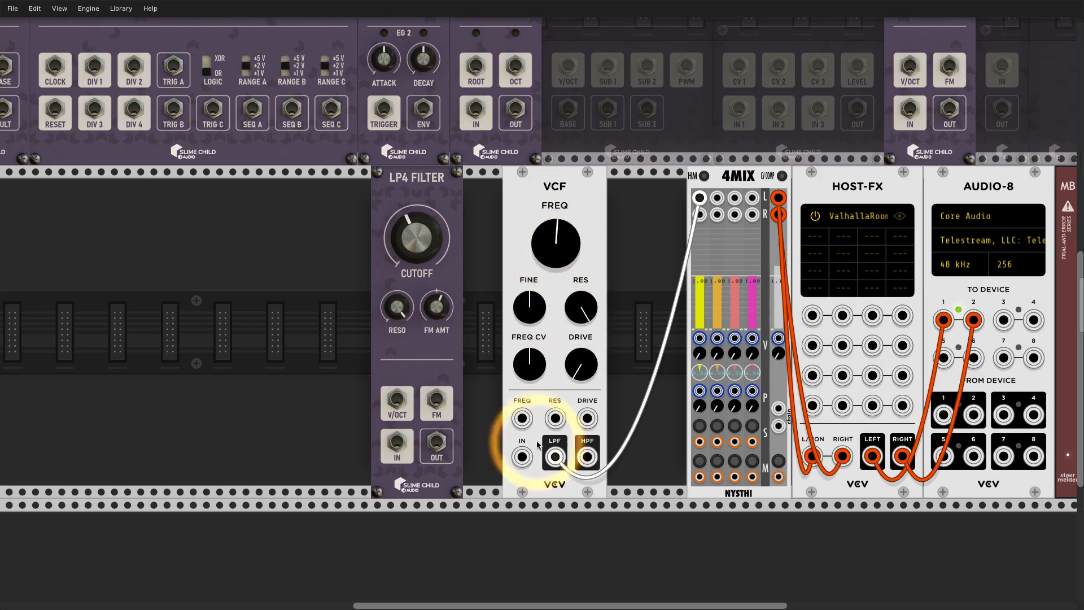
pyautogui.moveTo(522, 418); pyautogui.dragTo(555, 456)
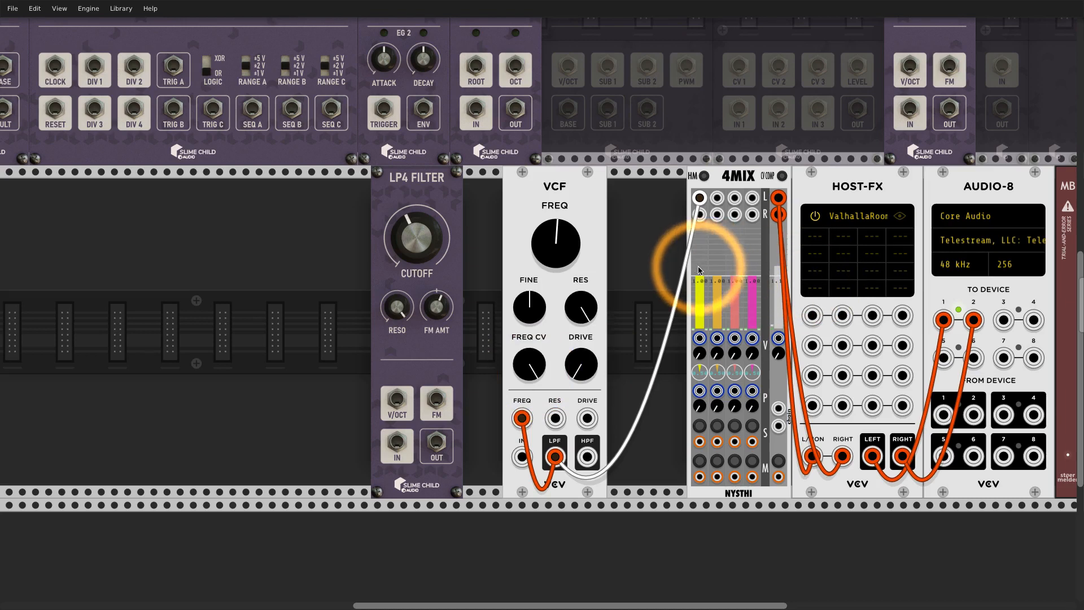
pyautogui.moveTo(699, 270); pyautogui.dragTo(700, 191)
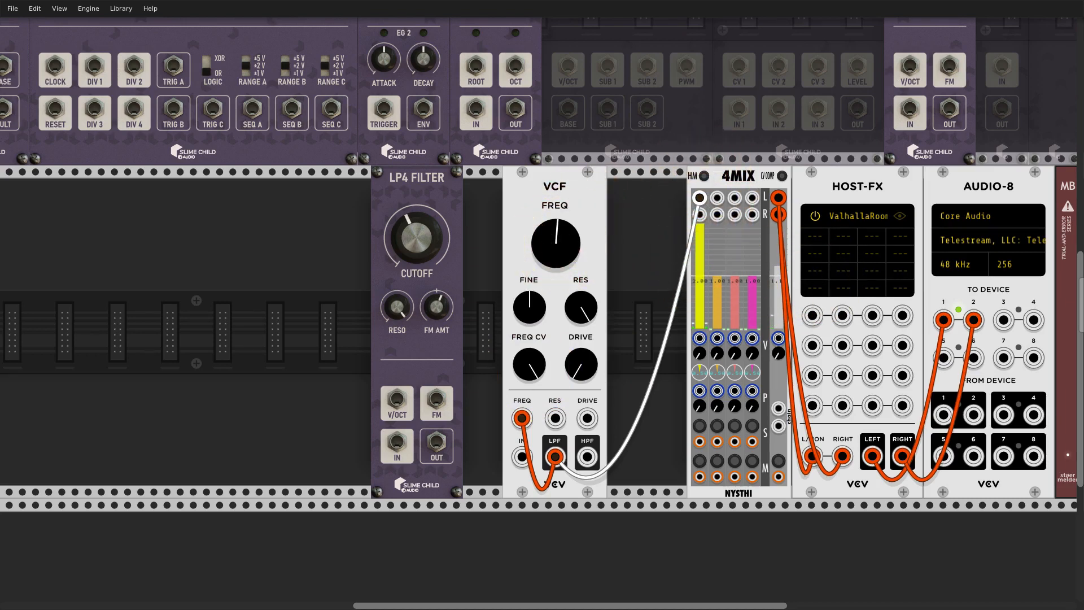
pyautogui.moveTo(782, 266); pyautogui.dragTo(782, 224)
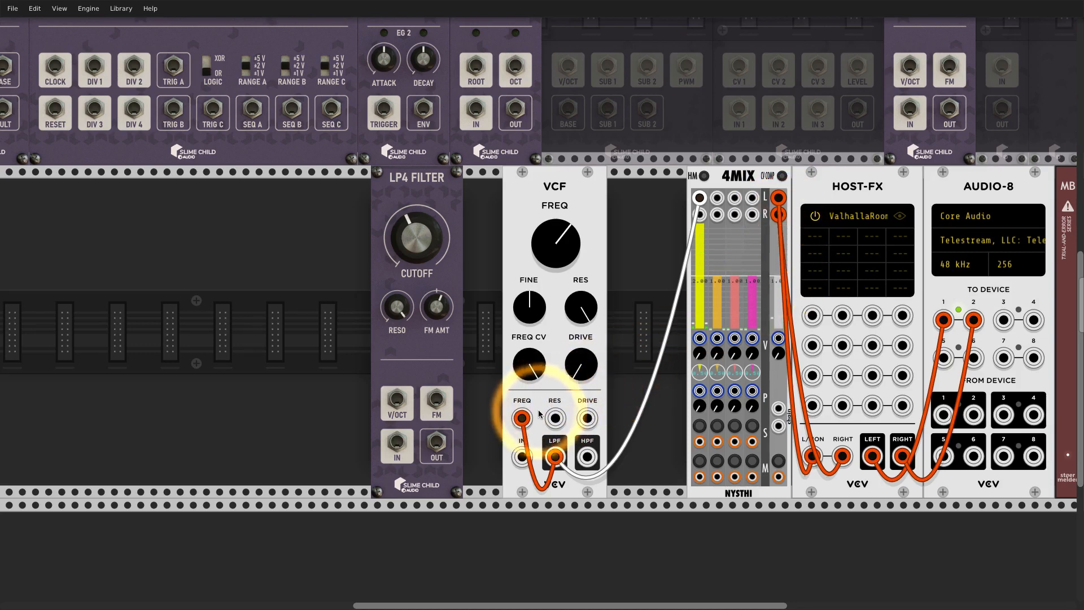
# - Delete the VCF and the lower LP4 Filter, and disable the LP4 Filter in the upper row
pyautogui.press('Delete')
pyautogui.moveTo(432, 186)
pyautogui.mouseDown()
pyautogui.moveTo(435, 174)
pyautogui.moveTo(422, 174)
pyautogui.mouseUp()
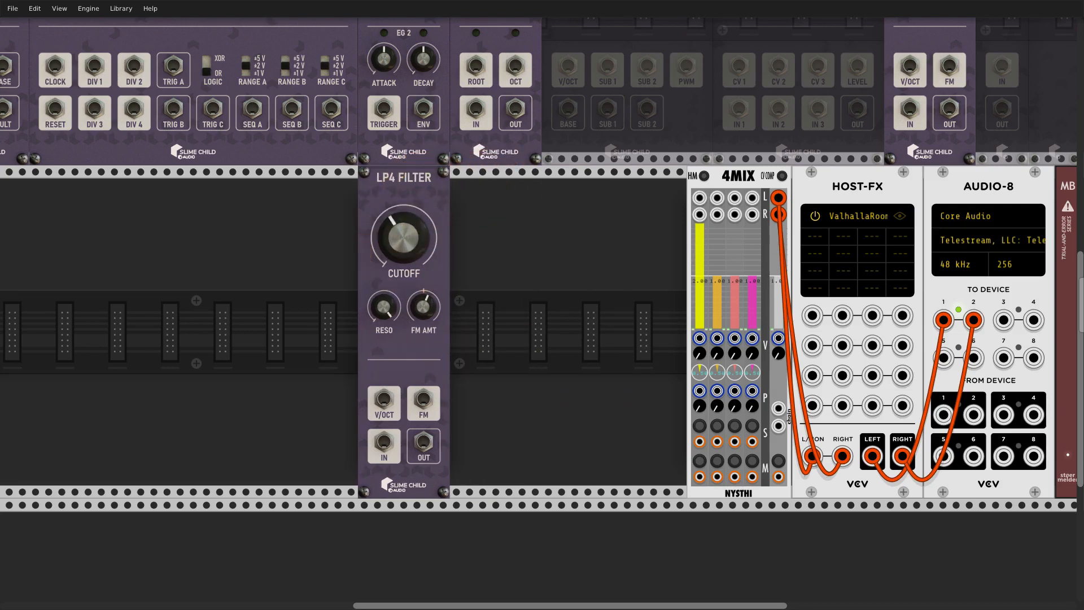
pyautogui.moveTo(411, 195); pyautogui.dragTo(476, 200)
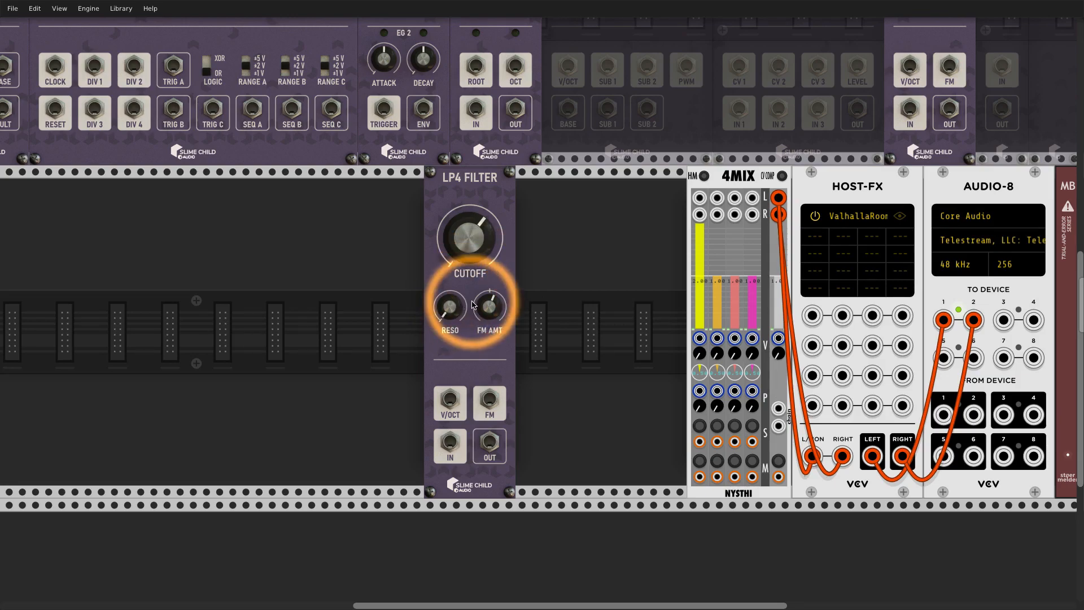
pyautogui.scroll(-5, 473, 305)
pyautogui.scroll(4, 474, 303)
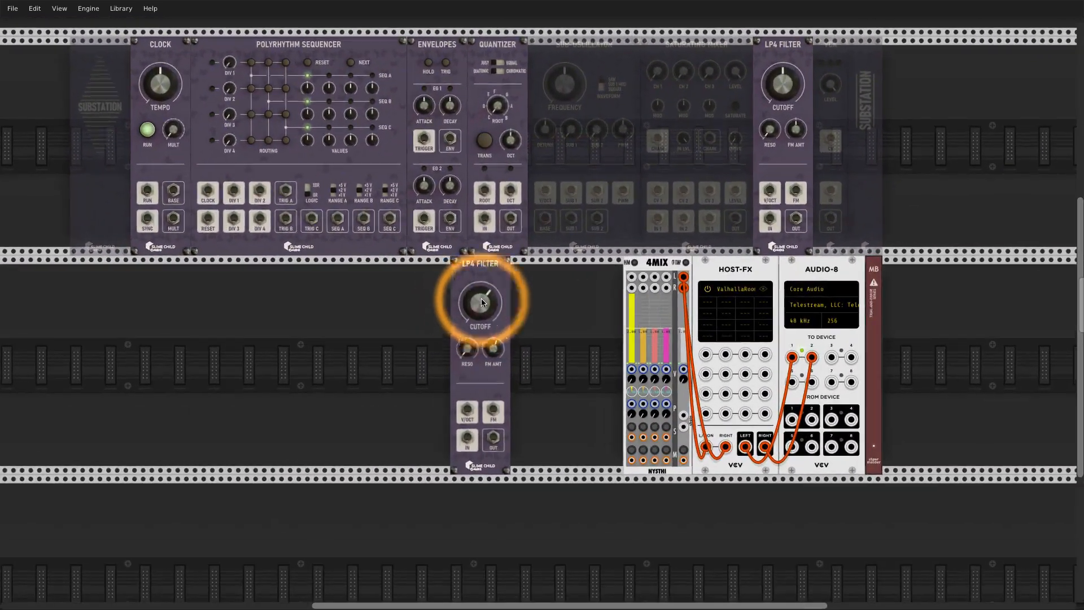
pyautogui.press('super+e')
pyautogui.press('Delete')
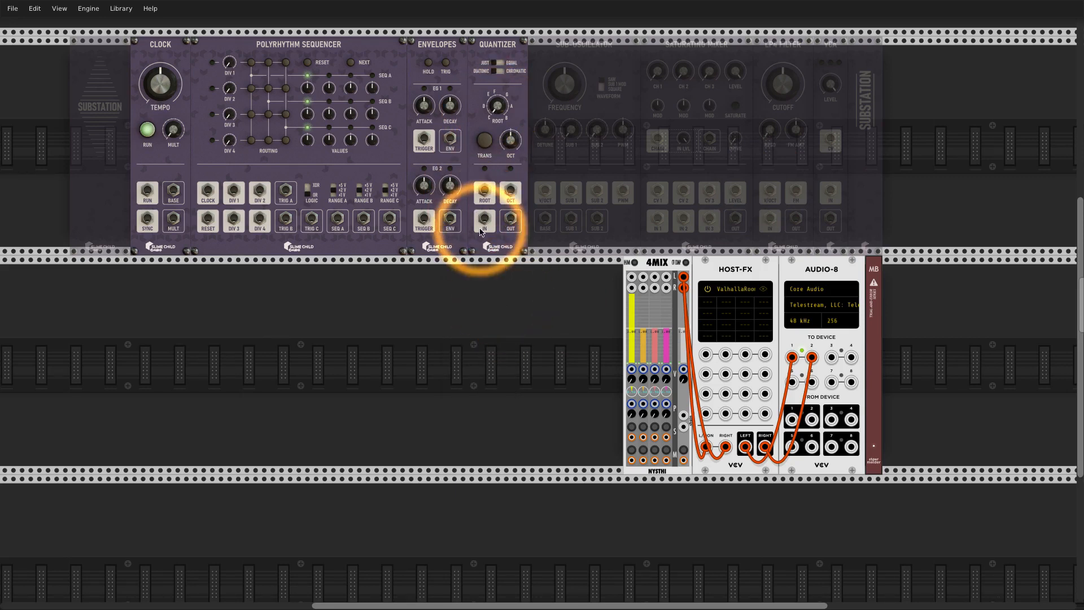
# - Duplicate the Quantizer and place the copy in the empty row below the original
pyautogui.press('super+d')
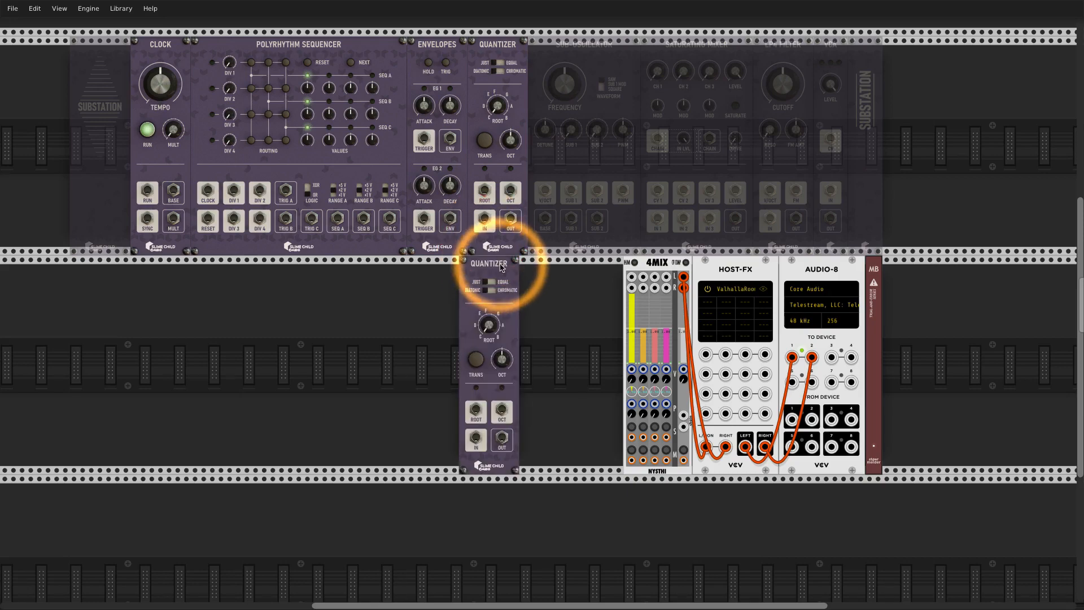
pyautogui.moveTo(503, 268); pyautogui.dragTo(474, 271)
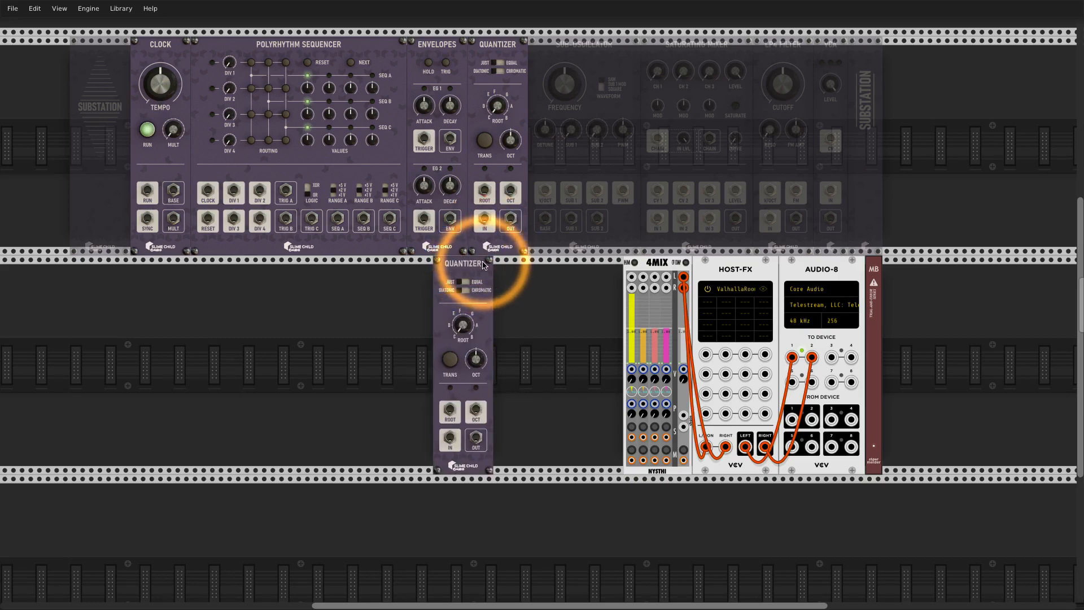
pyautogui.scroll(3, 452, 326)
pyautogui.scroll(-1, 454, 326)
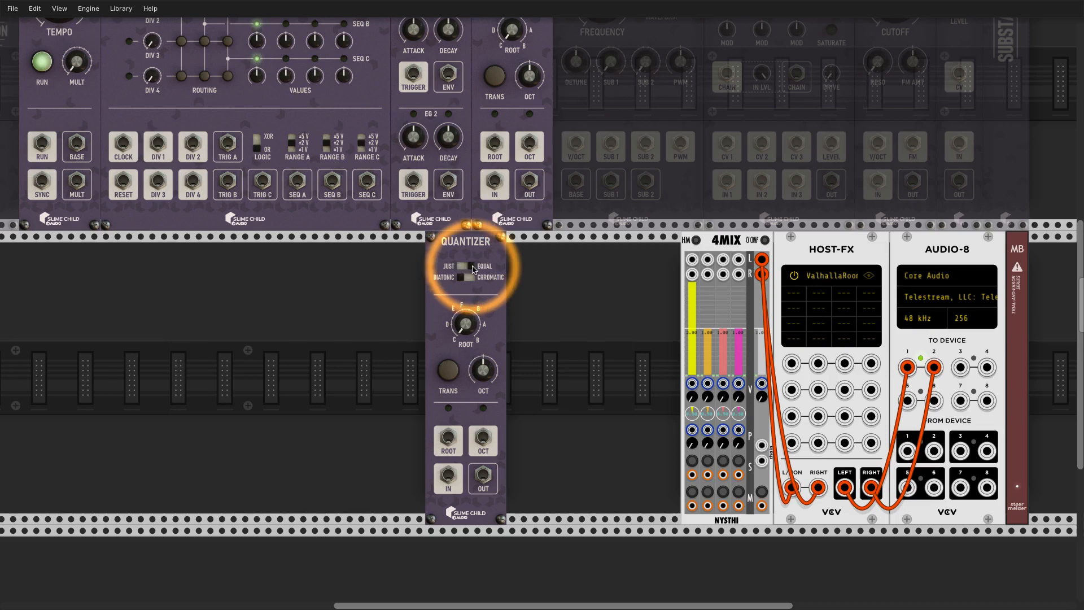
pyautogui.moveTo(473, 250); pyautogui.dragTo(484, 250)
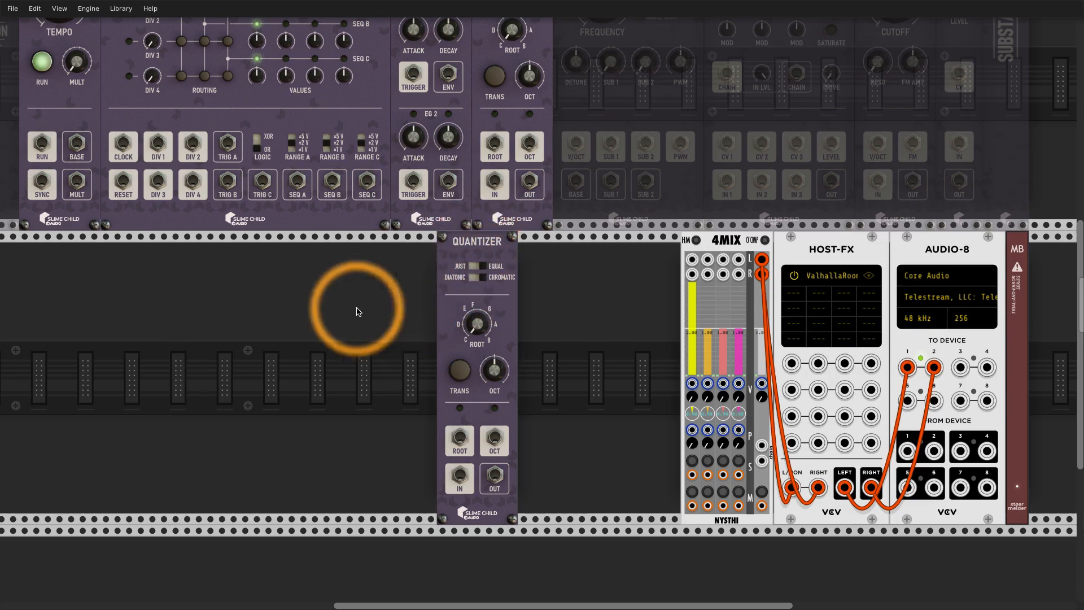
# - Add VCV Chords before the duplicated Quantizer and VCO-1 after it, keeping the three modules side by side
pyautogui.rightClick(282, 307)
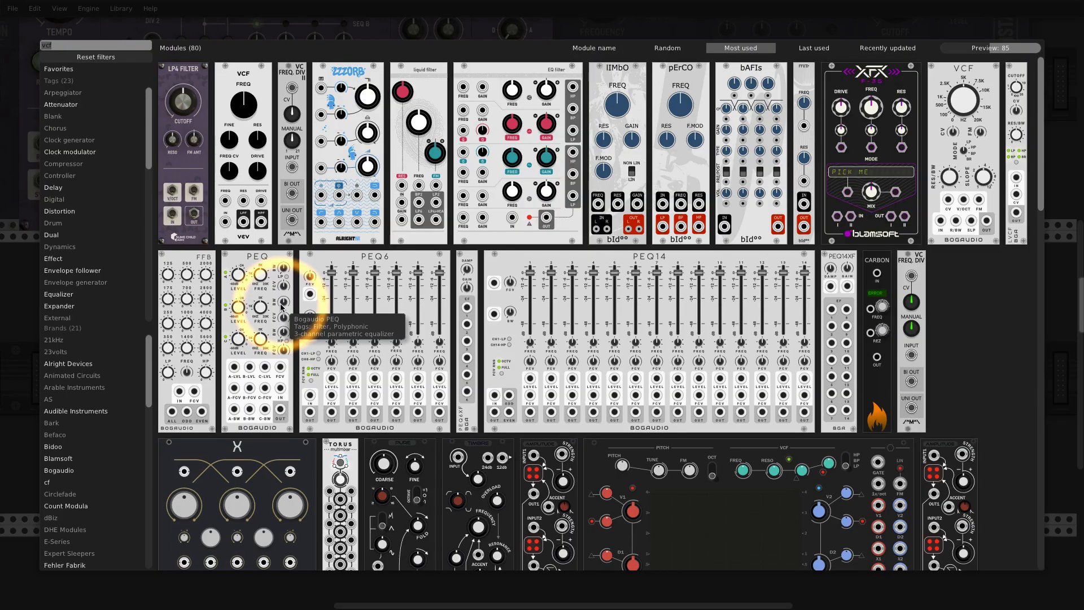
pyautogui.write('chor')
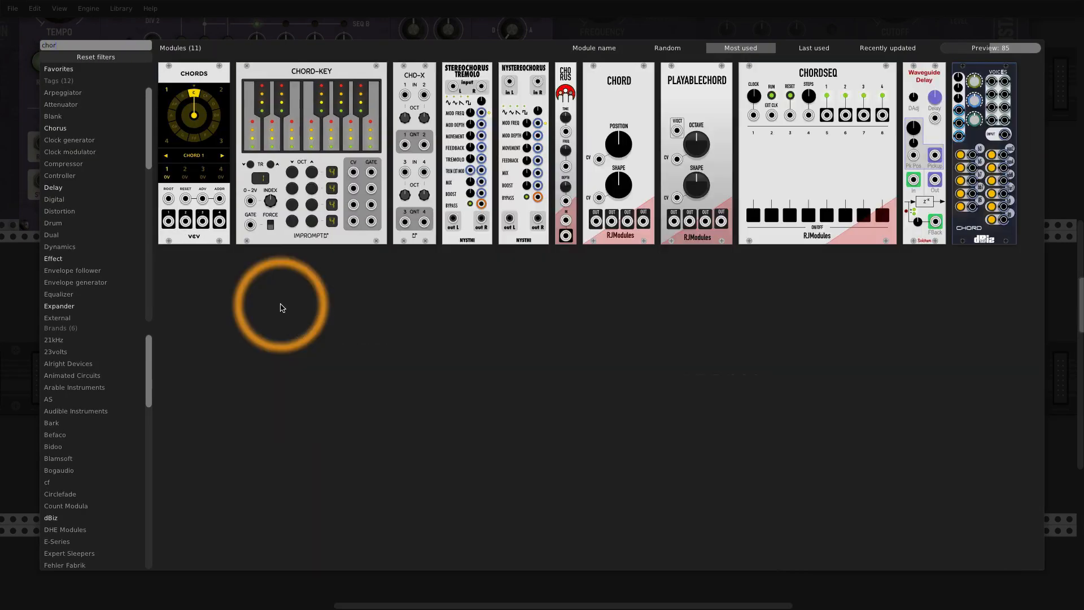
pyautogui.moveTo(198, 77); pyautogui.dragTo(420, 309)
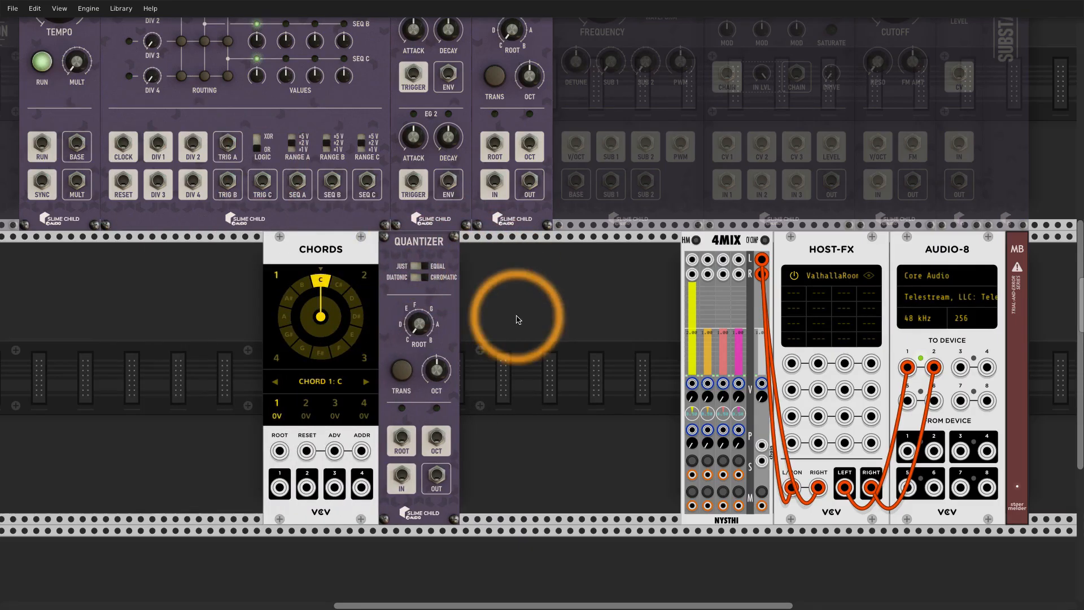
pyautogui.rightClick(515, 317)
pyautogui.write('vco')
pyautogui.moveTo(192, 79); pyautogui.dragTo(497, 380)
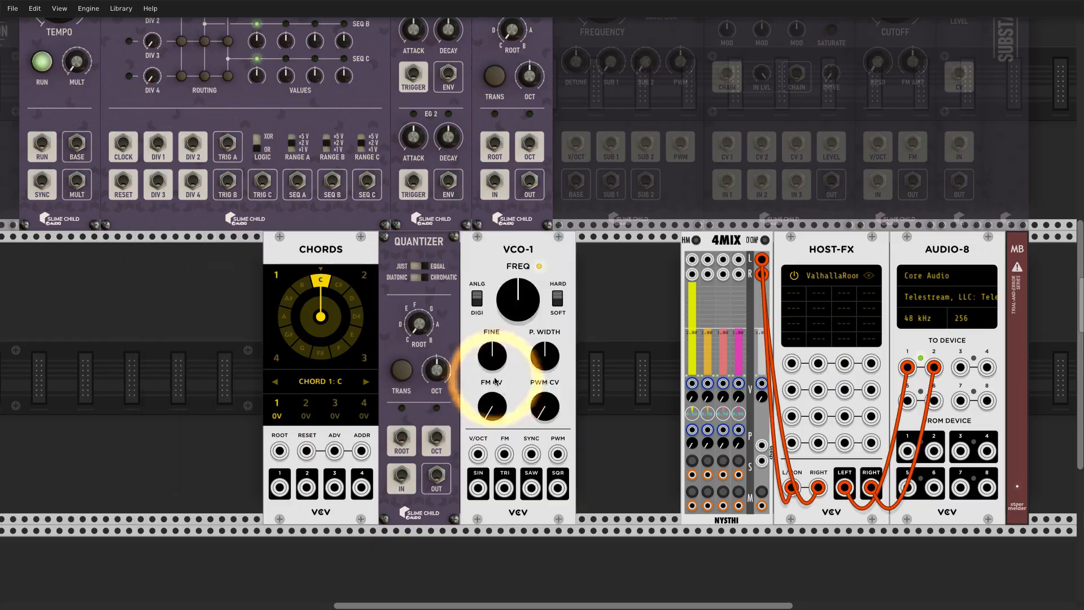
pyautogui.moveTo(516, 243); pyautogui.dragTo(446, 259)
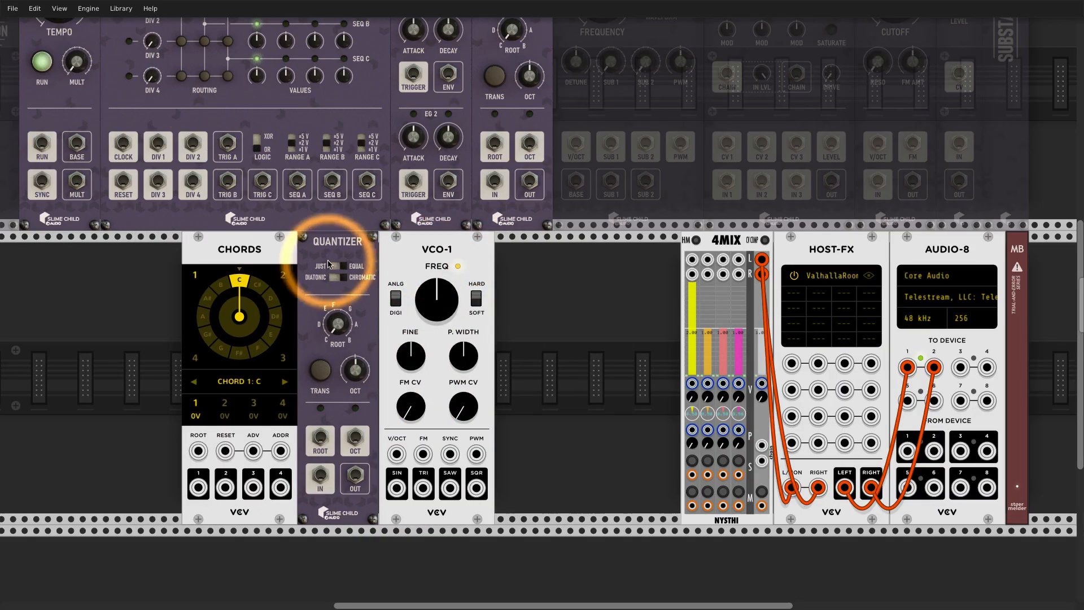
pyautogui.scroll(5, 446, 272)
pyautogui.hscroll(-2, 446, 272)
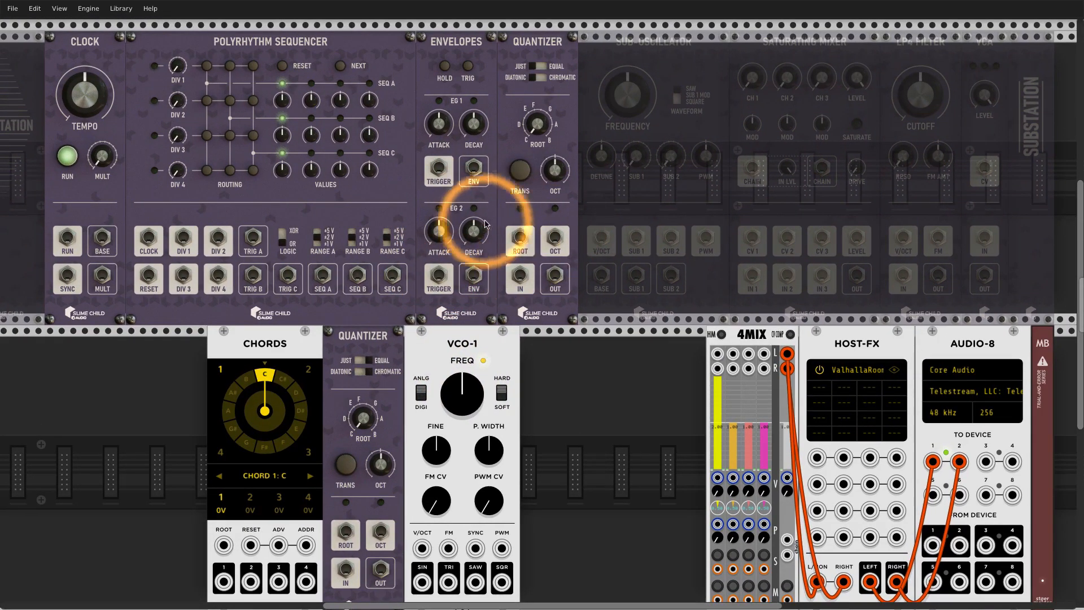
pyautogui.scroll(-3, 358, 302)
pyautogui.rightClick(352, 281)
pyautogui.click(702, 175)
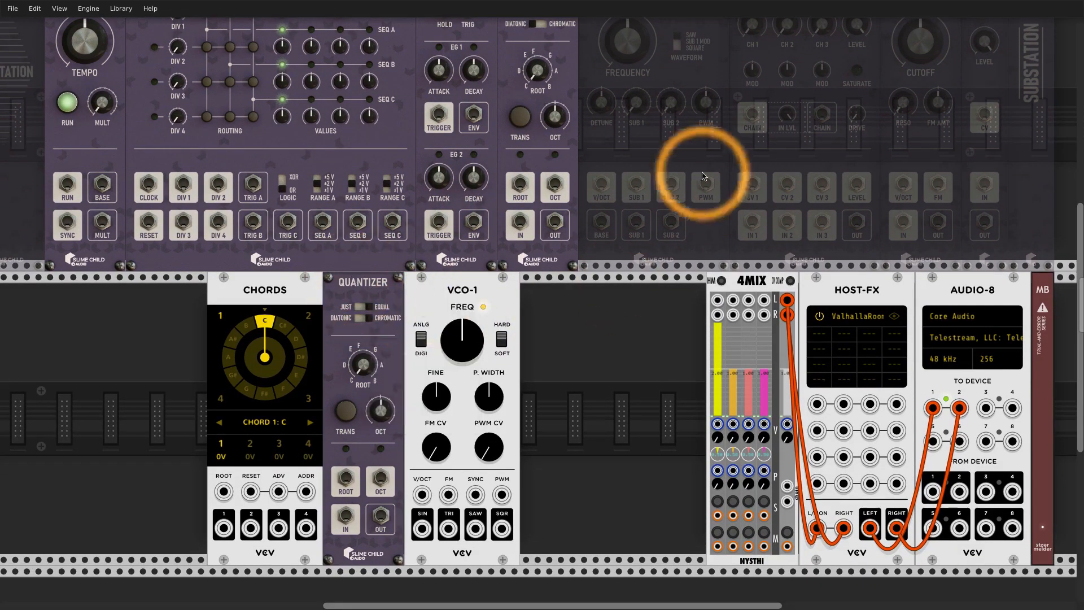
pyautogui.scroll(4, 690, 175)
pyautogui.scroll(-4, 603, 276)
# - Program chord 1 in the Chords module as C major by adding E as note 2 and G as note 3
pyautogui.scroll(-3, 603, 281)
pyautogui.hscroll(1, 603, 280)
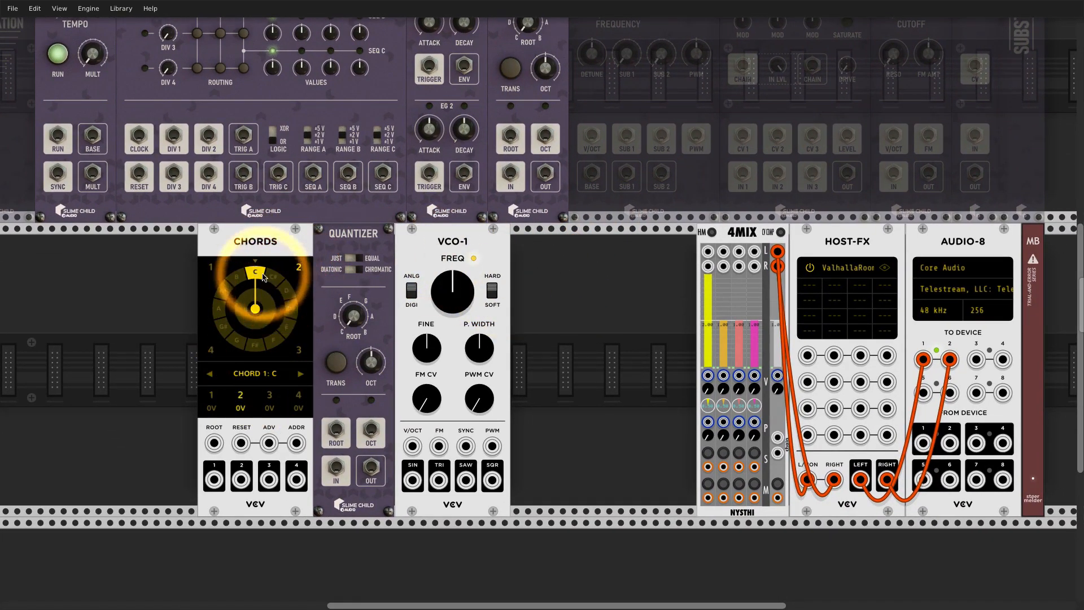
pyautogui.click(285, 325)
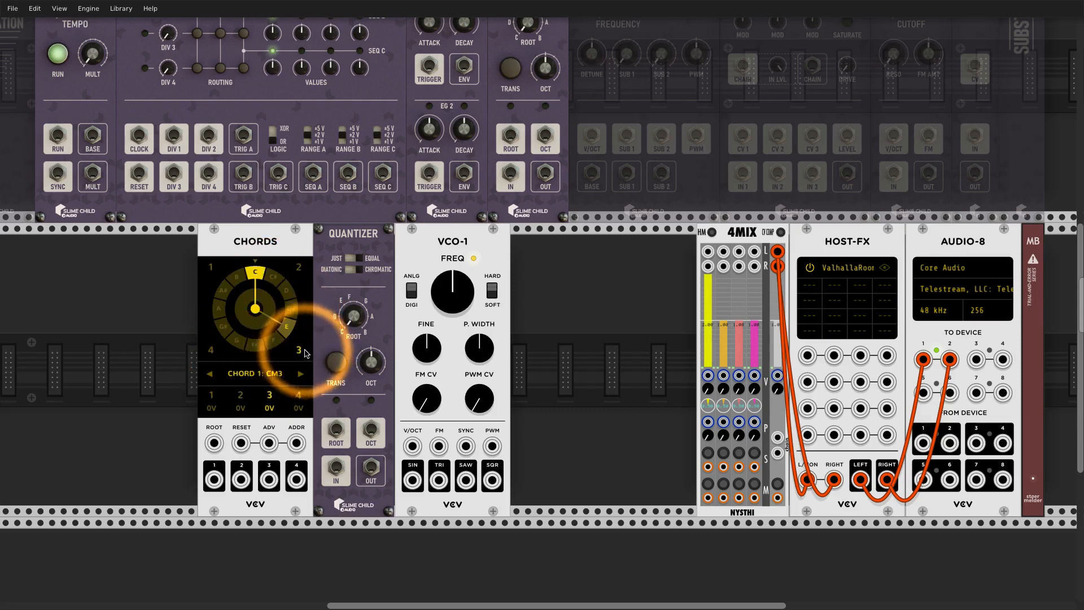
pyautogui.click(236, 341)
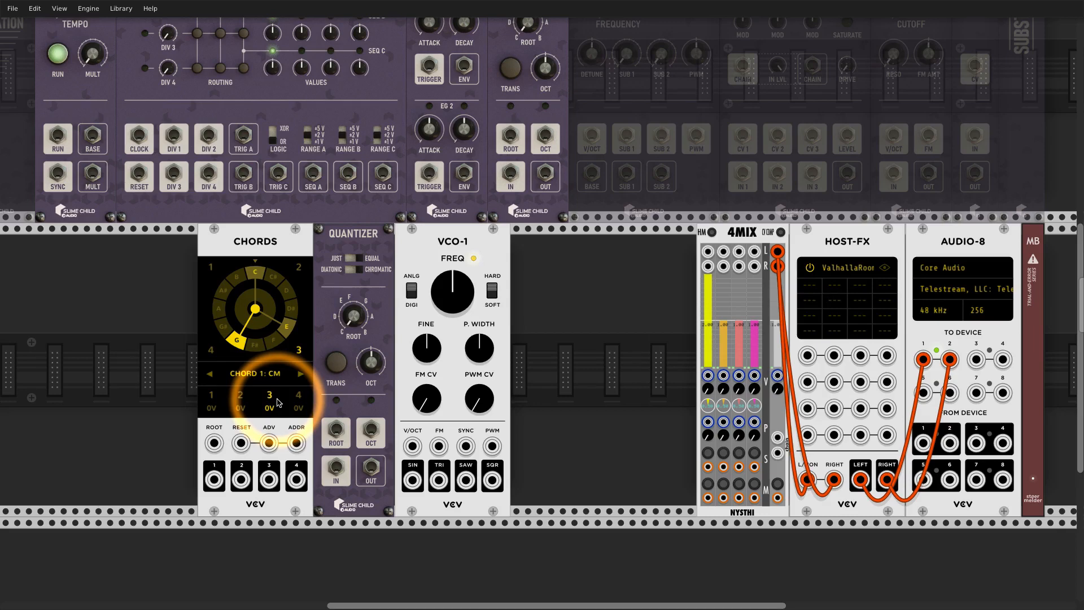
# - Enable polyphonic outputs including channels 1-N in Chords, and patch its output 3 through the Quantizer into VCO-1's V/OCT input
pyautogui.rightClick(283, 250)
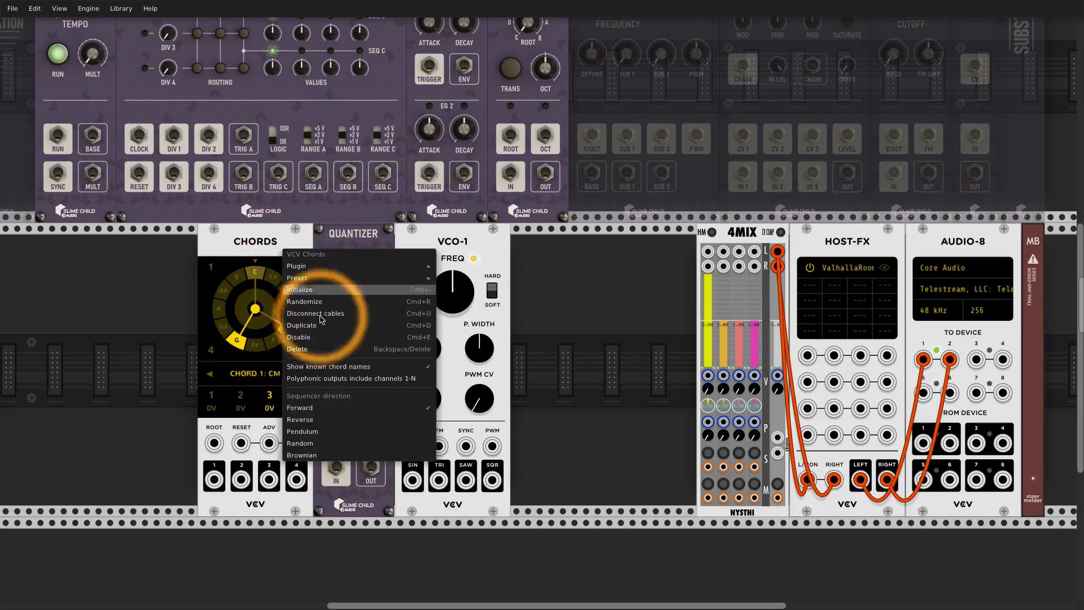
pyautogui.click(352, 383)
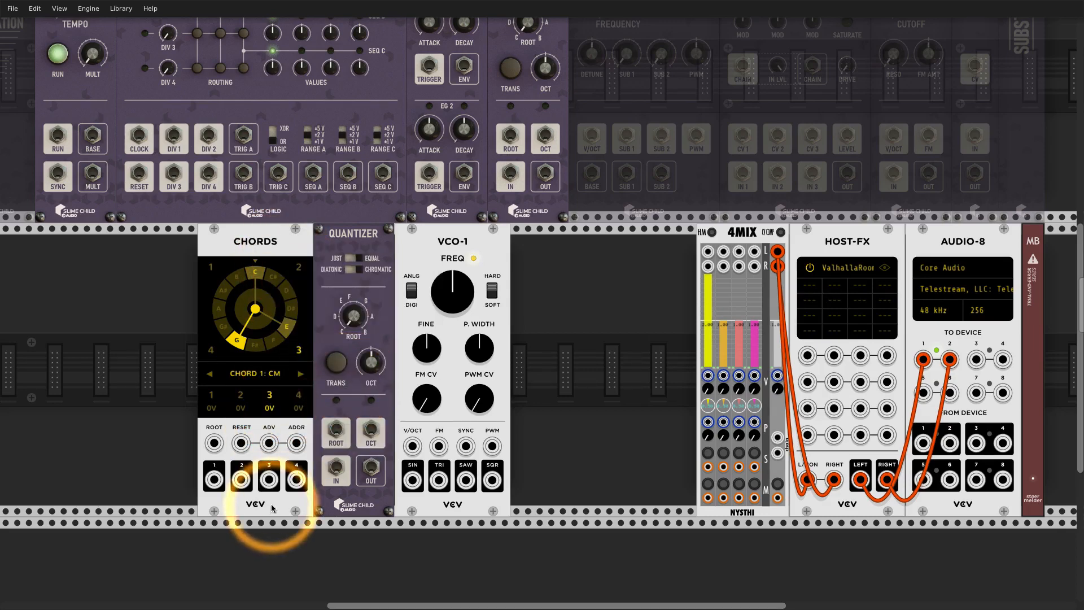
pyautogui.moveTo(269, 478); pyautogui.dragTo(412, 447)
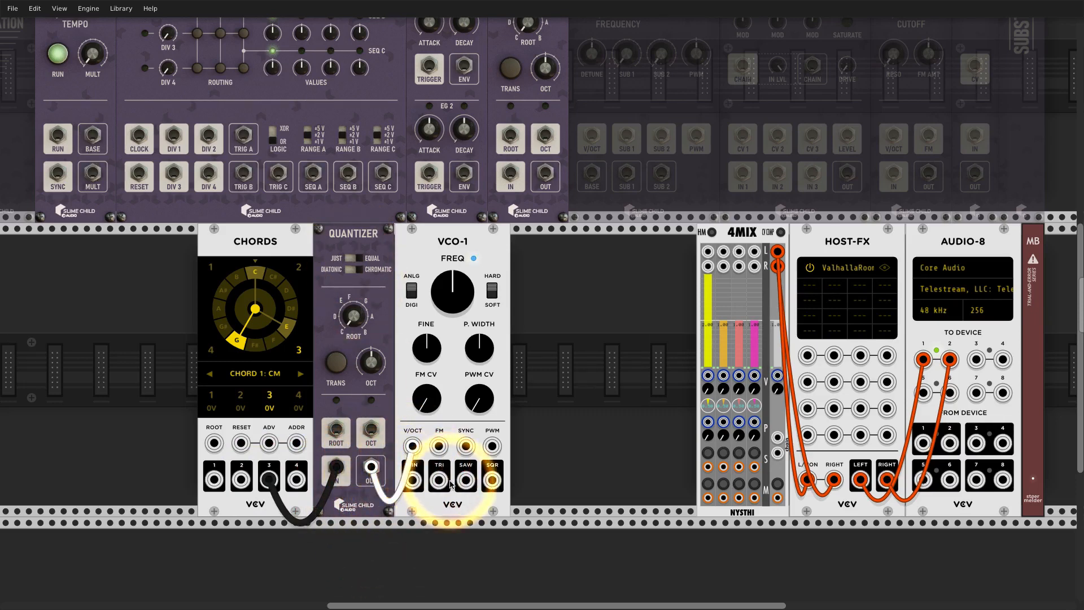
# - Place a copy of the LP4 Filter directly after VCO-1 and patch VCO-1's SAW output into the filter's input
pyautogui.moveTo(466, 480); pyautogui.dragTo(562, 412)
pyautogui.scroll(3, 561, 409)
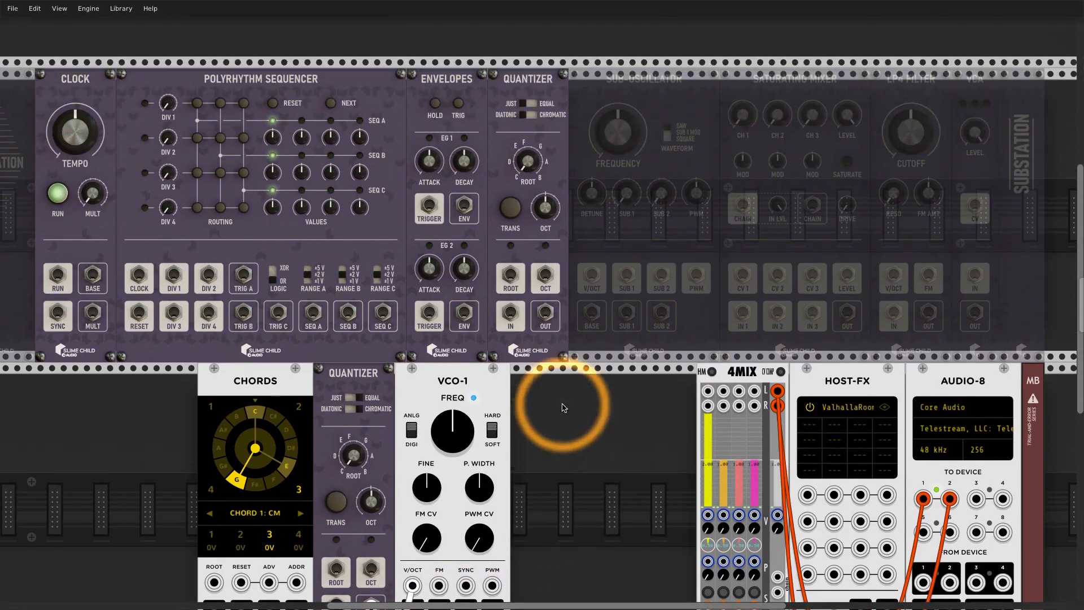
pyautogui.moveTo(932, 229); pyautogui.dragTo(561, 431)
pyautogui.scroll(-3, 561, 431)
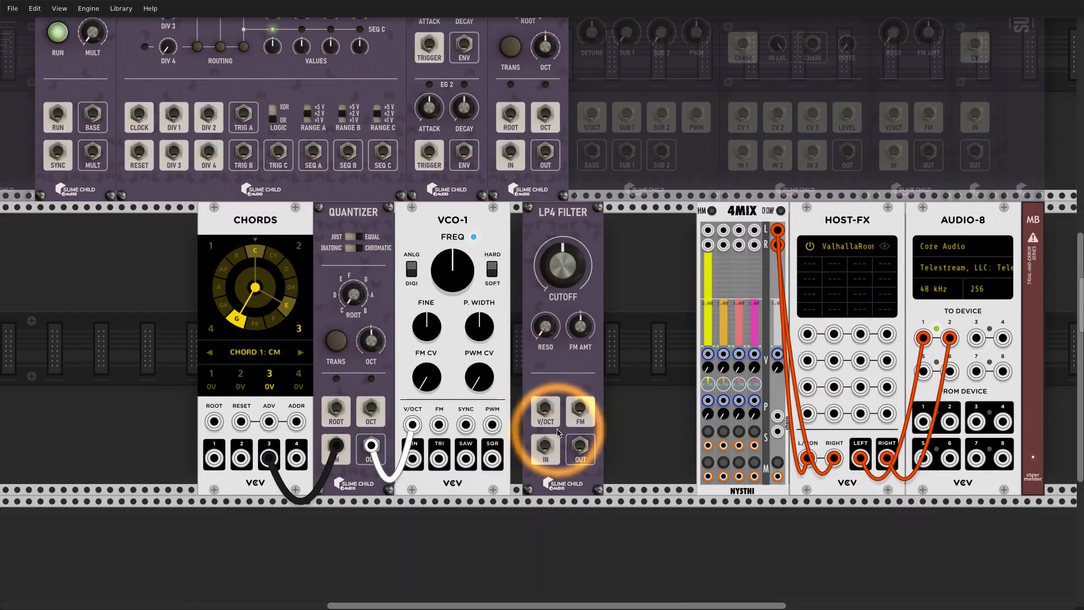
pyautogui.moveTo(465, 458); pyautogui.dragTo(544, 445)
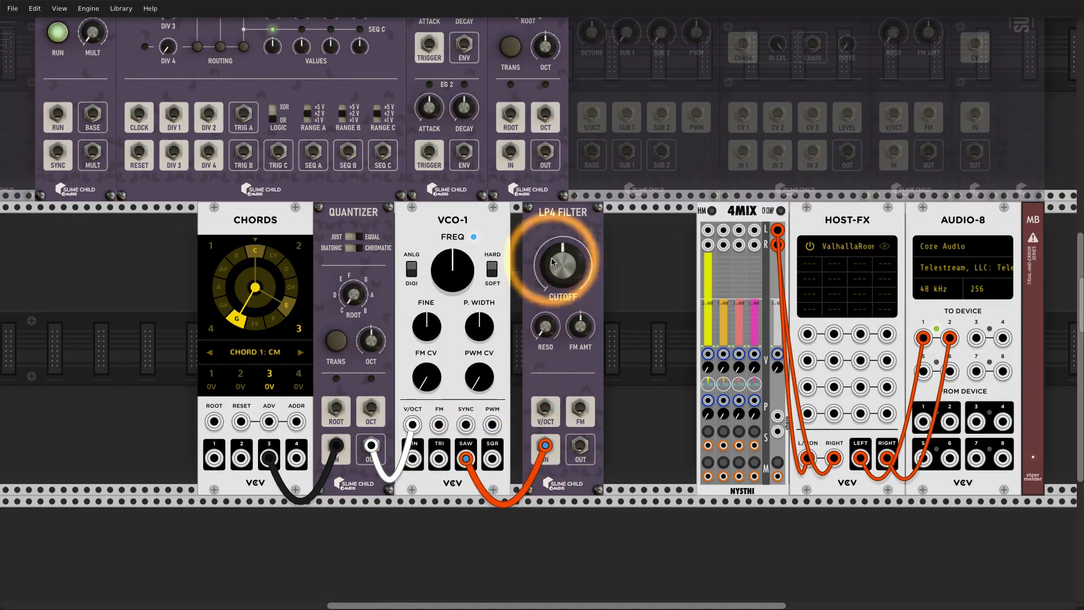
pyautogui.moveTo(574, 206); pyautogui.dragTo(563, 207)
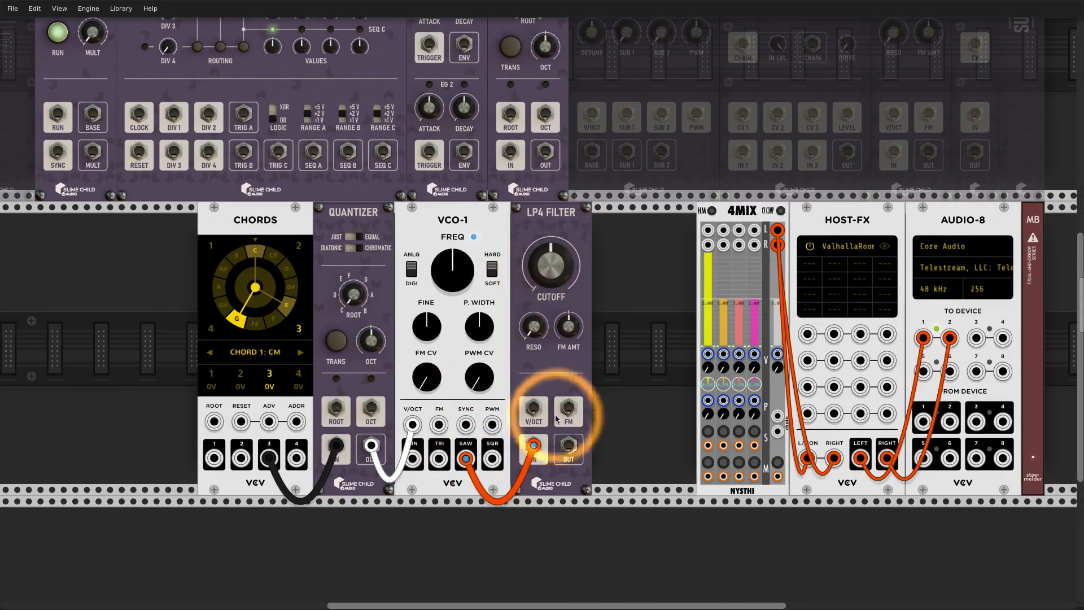
# - Patch the LP4 Filter's output into the first 4MIX channel while adjusting its cutoff, and set chord 1 to C major
pyautogui.moveTo(569, 445); pyautogui.dragTo(709, 232)
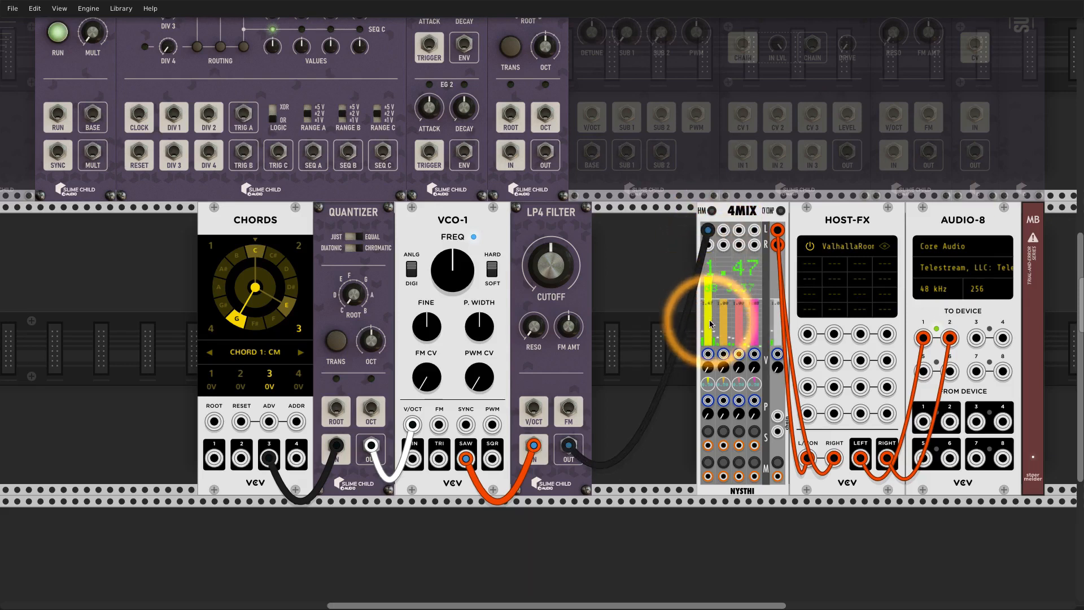
pyautogui.moveTo(528, 270); pyautogui.dragTo(529, 248)
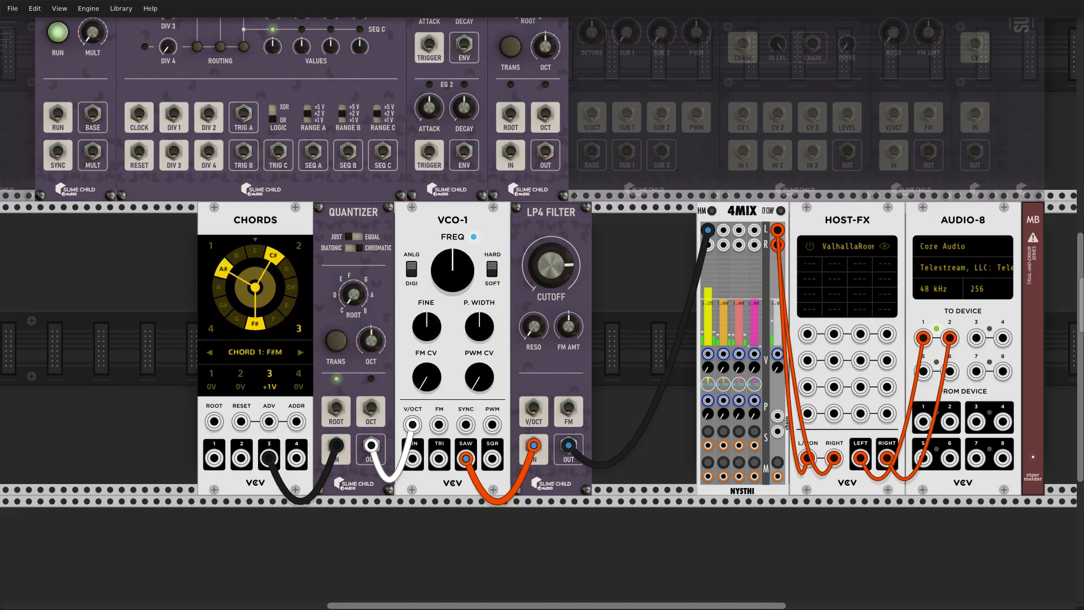
pyautogui.click(251, 315)
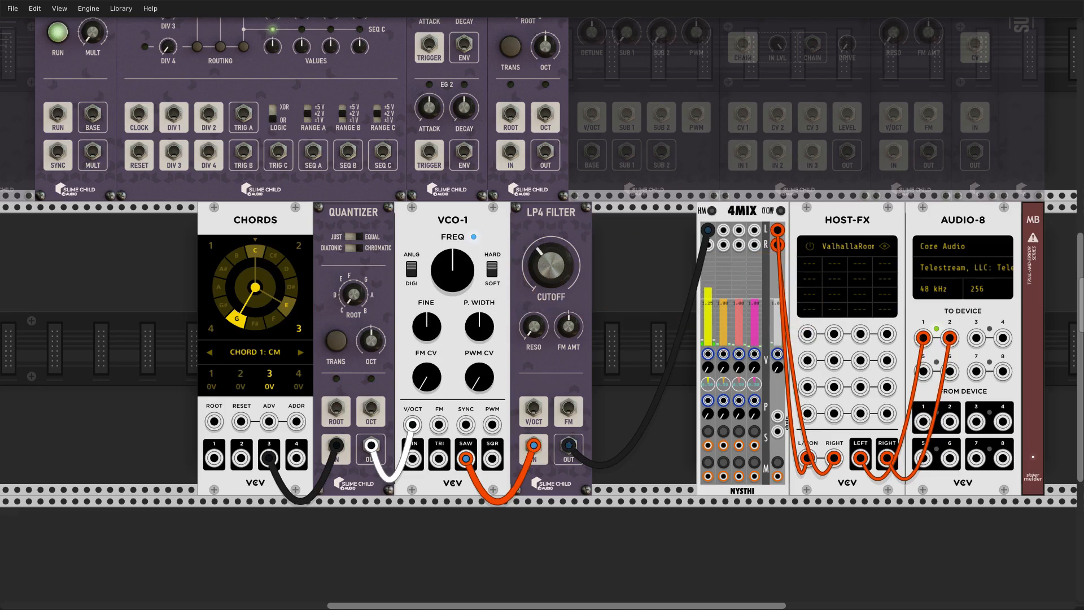
# - Examine the Quantizer's Just/Equal and Diatonic/Chromatic switches, root knob, and transpose and octave controls
pyautogui.scroll(5, 568, 282)
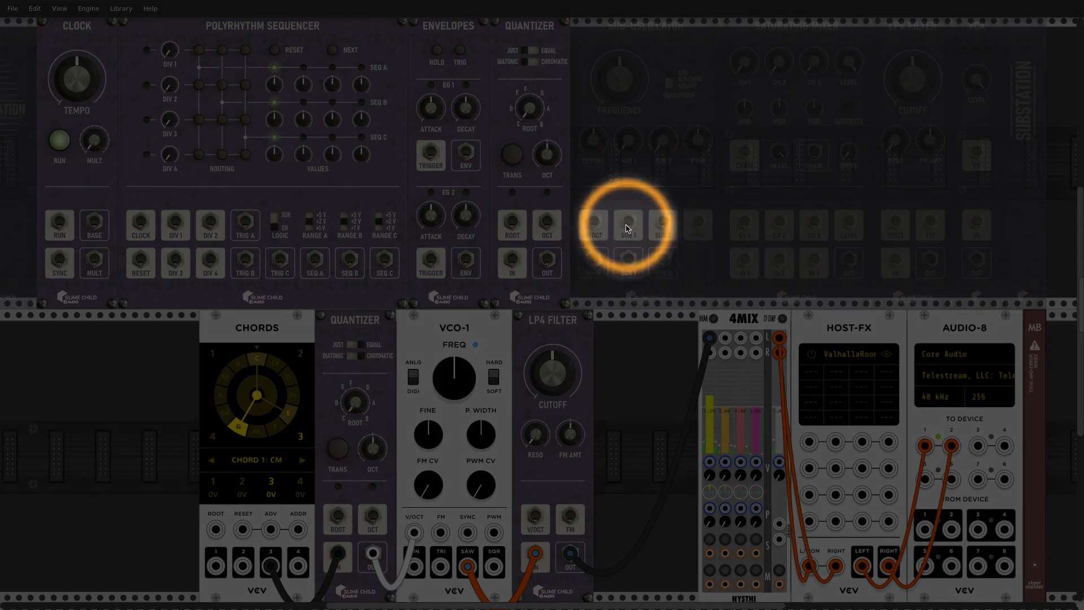
pyautogui.scroll(-3, 638, 226)
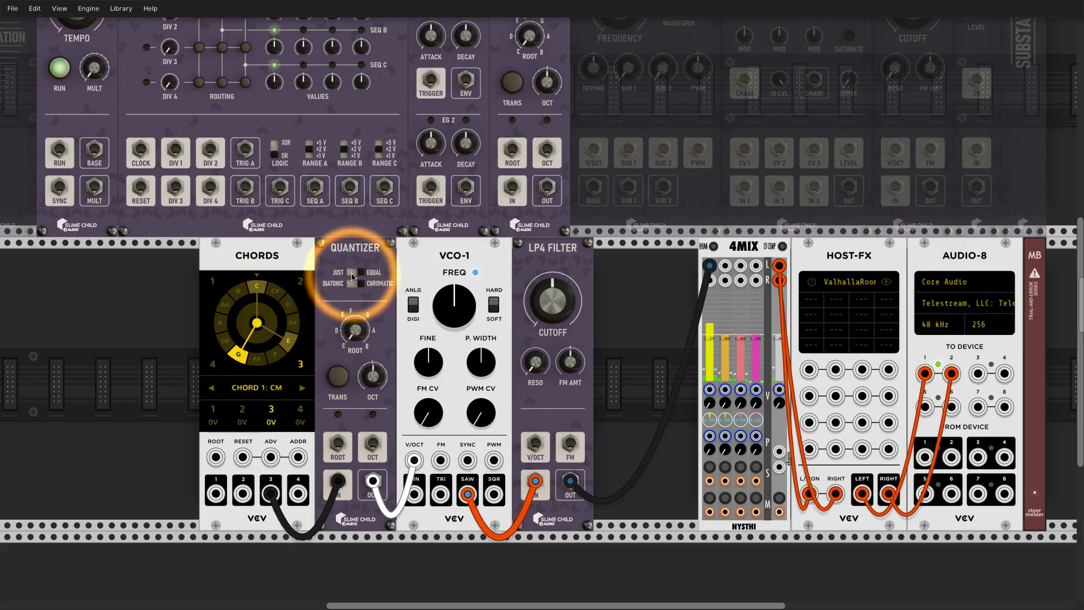
pyautogui.scroll(-1, 352, 277)
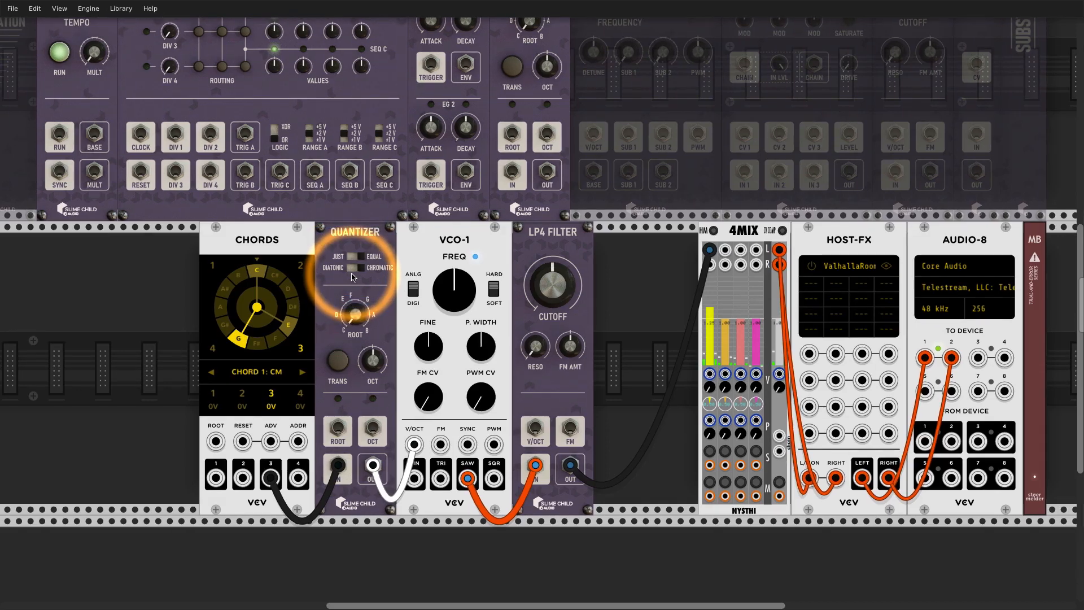
pyautogui.scroll(5, 352, 276)
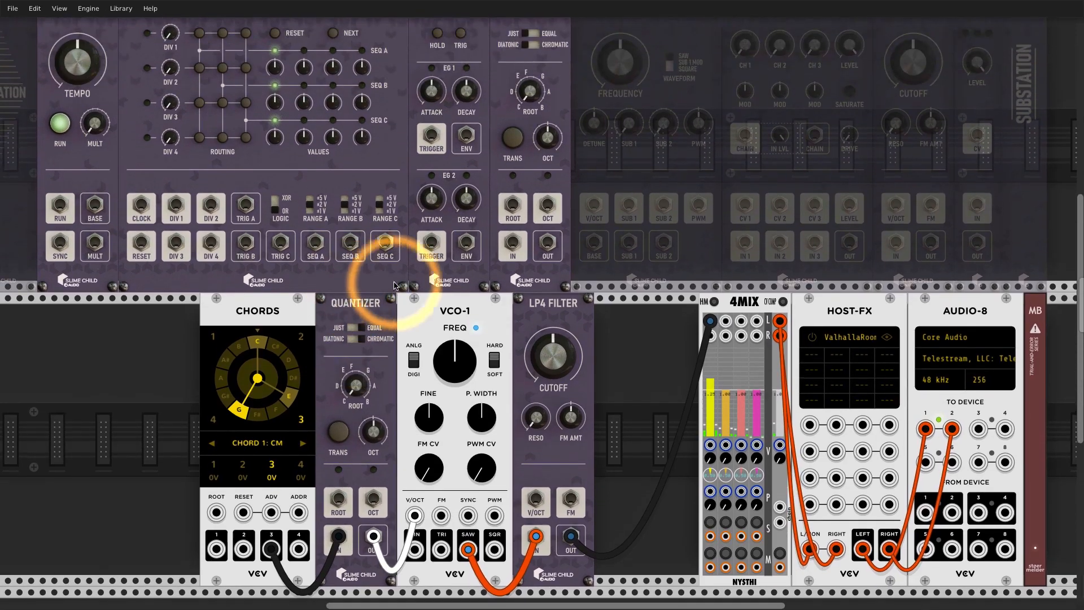
pyautogui.scroll(-1, 415, 289)
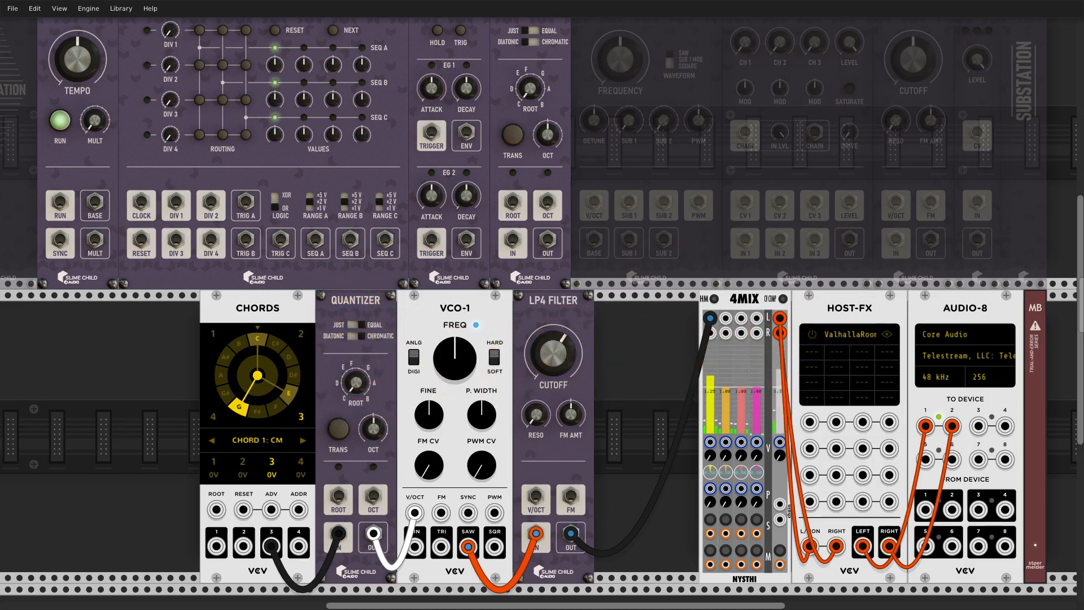
pyautogui.scroll(1, 609, 192)
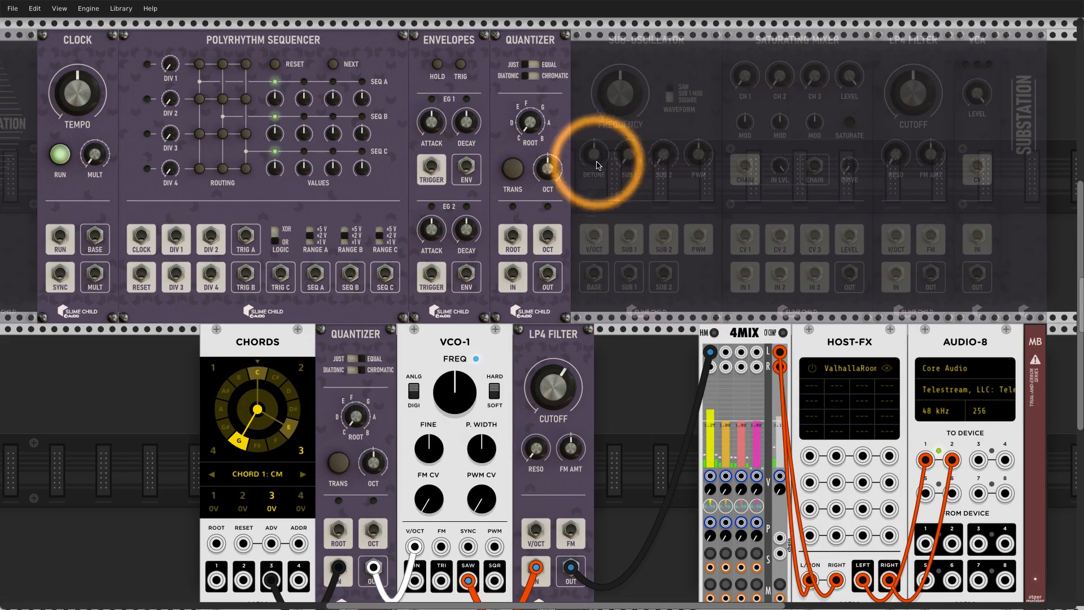
pyautogui.scroll(-1, 607, 243)
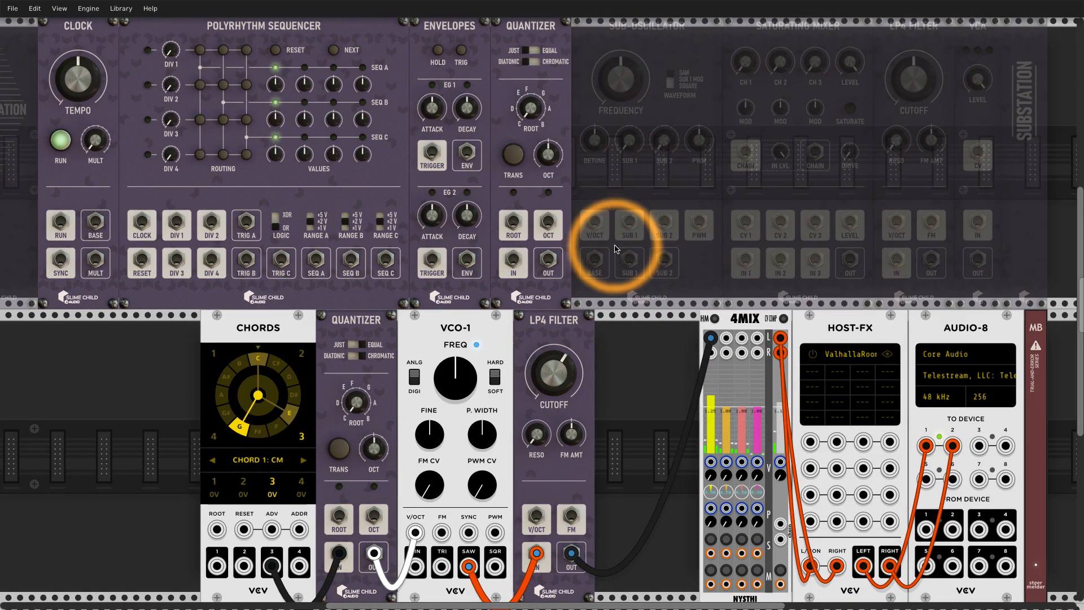
pyautogui.scroll(-2, 616, 249)
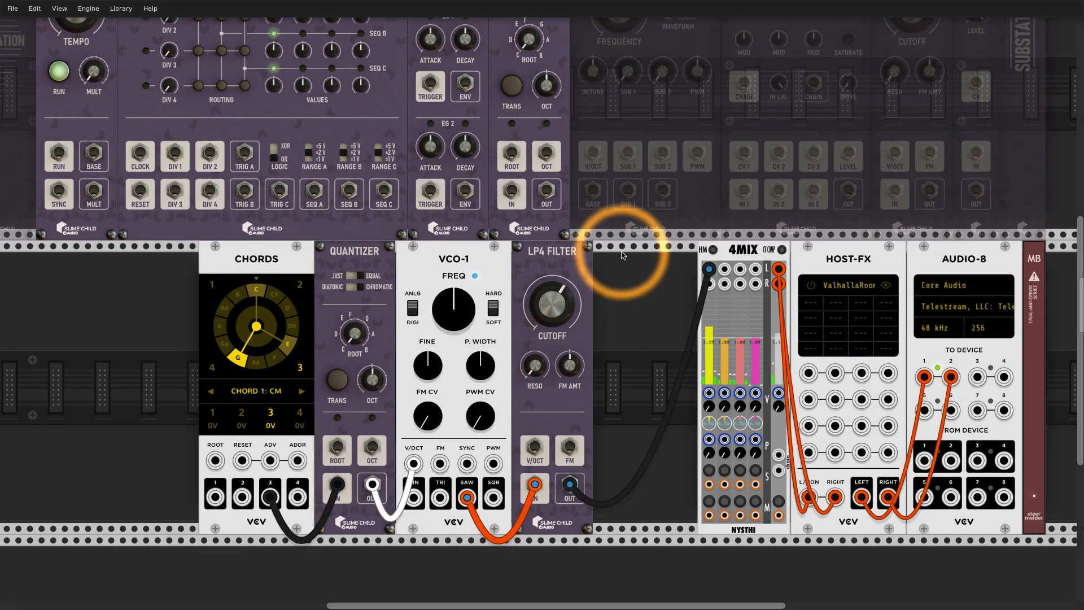
pyautogui.moveTo(380, 384); pyautogui.dragTo(380, 384)
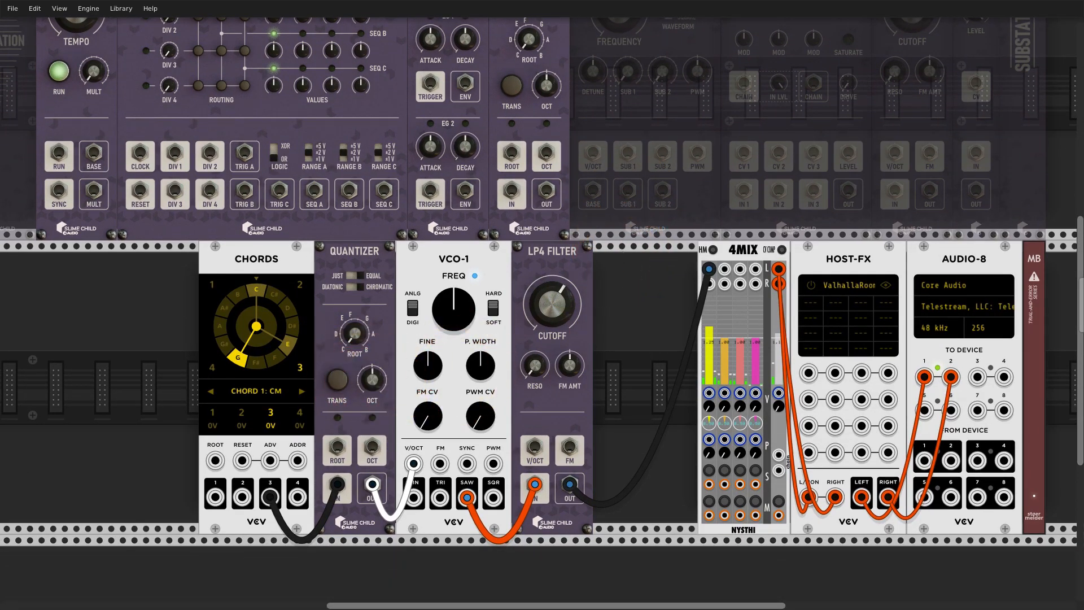
pyautogui.click(352, 337)
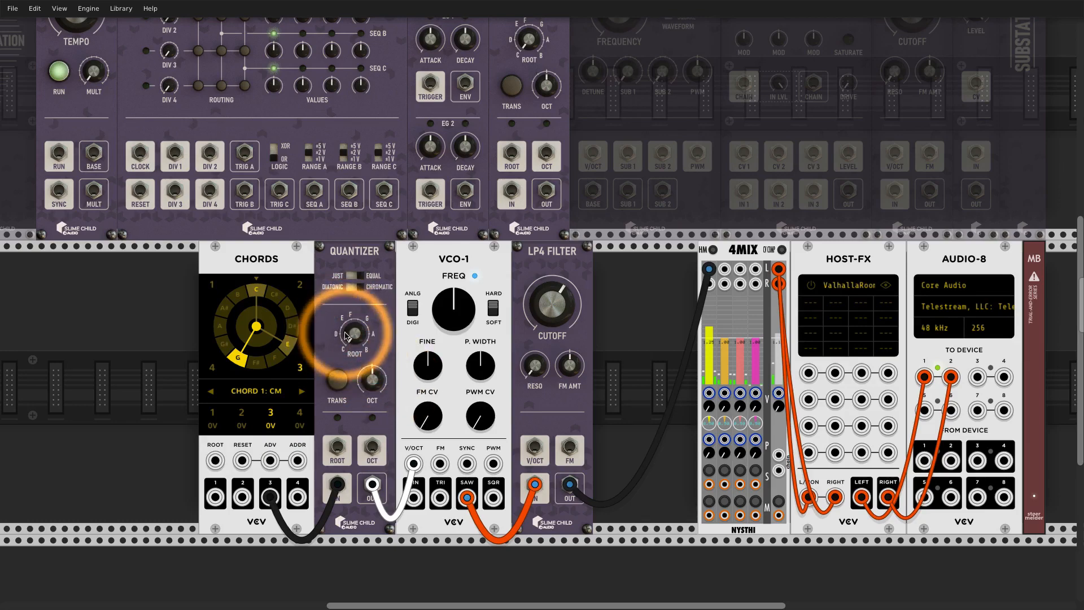
pyautogui.scroll(3, 322, 334)
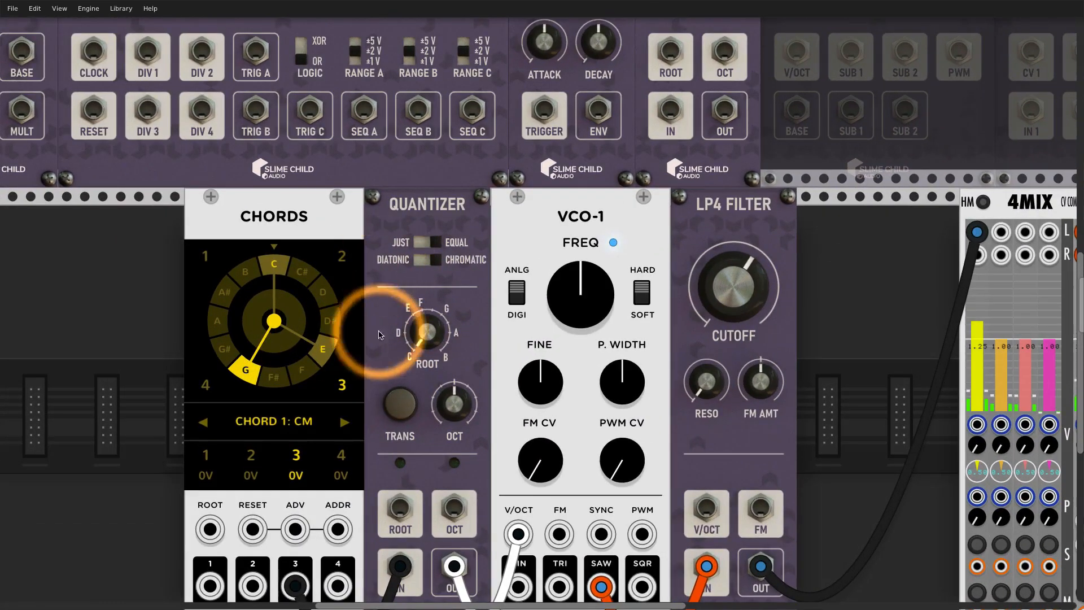
pyautogui.scroll(-1, 384, 324)
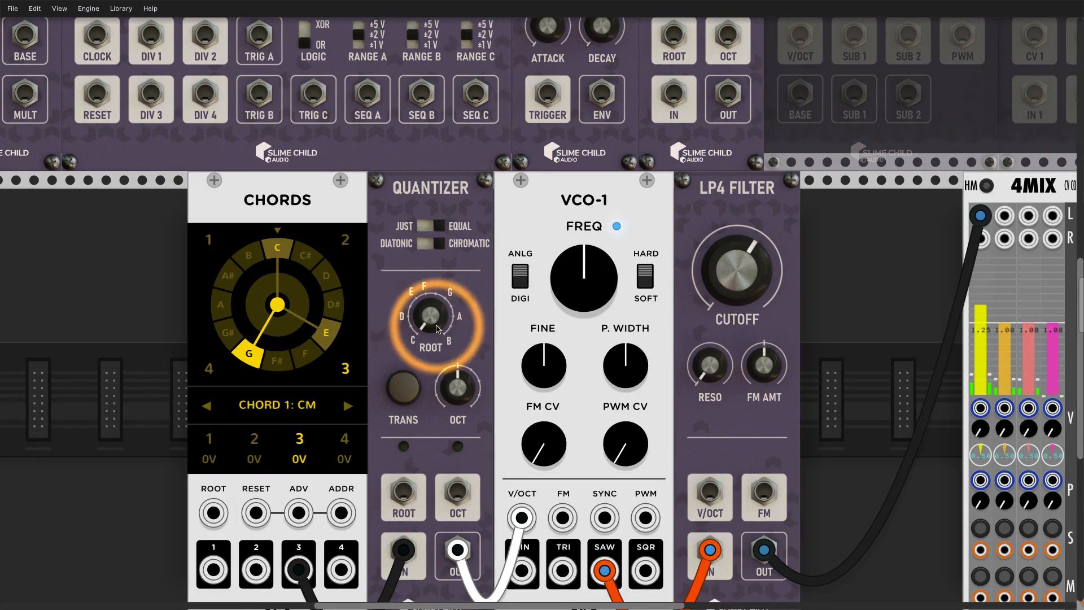
pyautogui.scroll(-4, 443, 325)
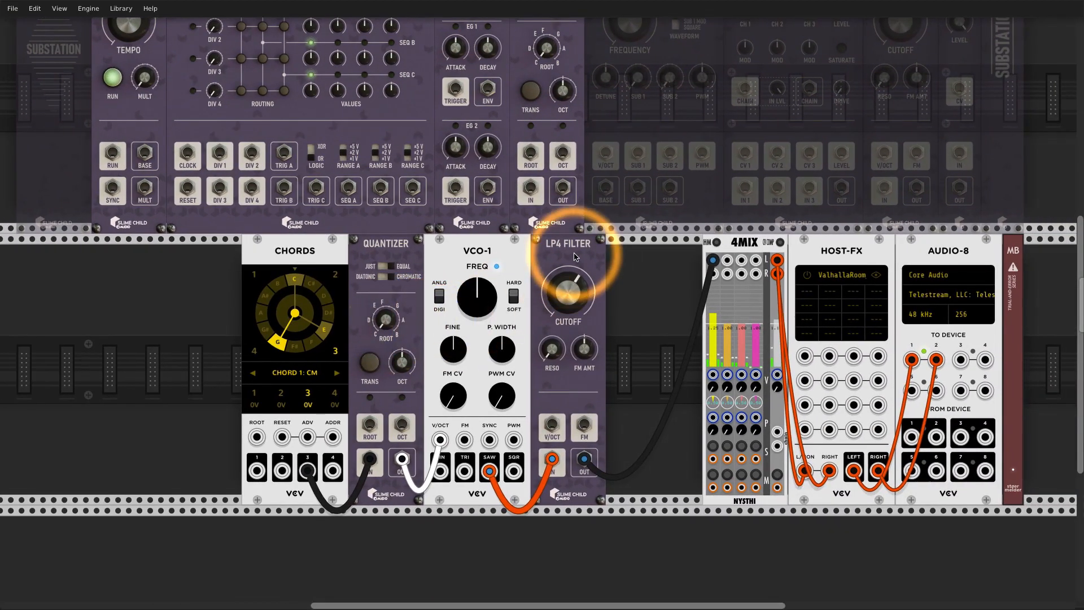
# - Delete Chords, the Quantizer copy, VCO-1 and the LP4 Filter from the lower row, and disable the Quantizer in the upper row
pyautogui.press('Delete')
pyautogui.press('Delete')
pyautogui.press('Delete')
pyautogui.press('Delete')
pyautogui.scroll(2, 418, 305)
pyautogui.scroll(1, 418, 305)
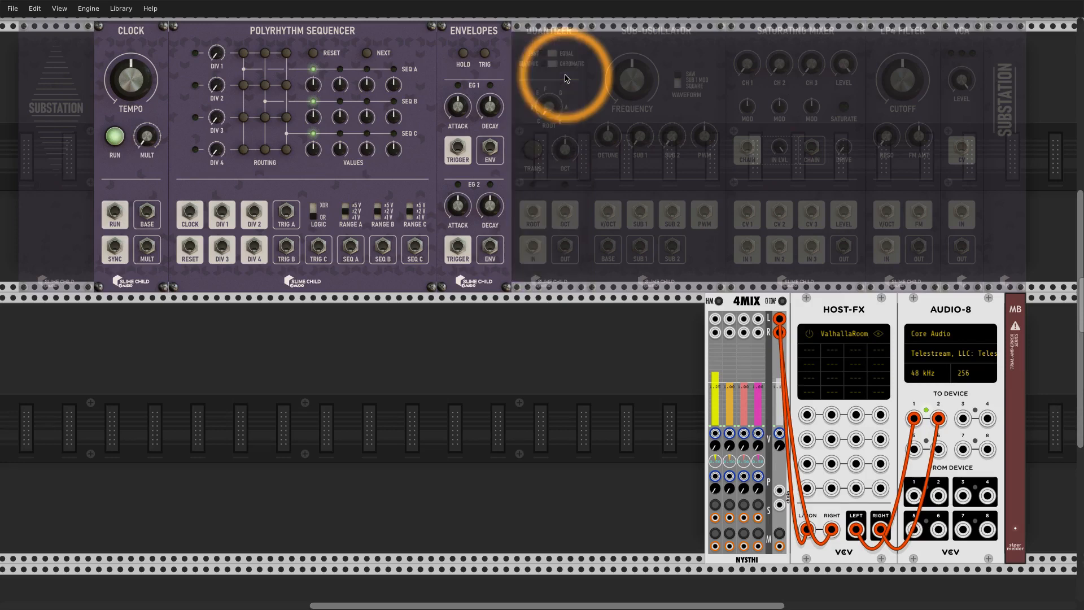
# - Duplicate the Envelopes module and position the copy in the lower row beneath the original
pyautogui.press('super+d')
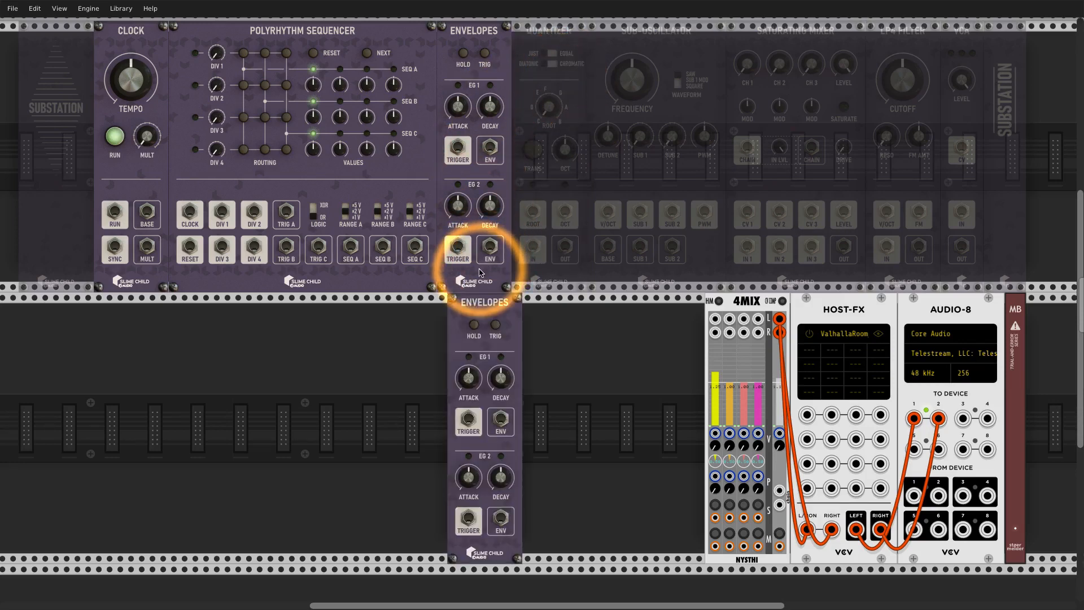
pyautogui.scroll(-1, 482, 354)
pyautogui.moveTo(485, 354); pyautogui.dragTo(497, 319)
pyautogui.scroll(1, 515, 368)
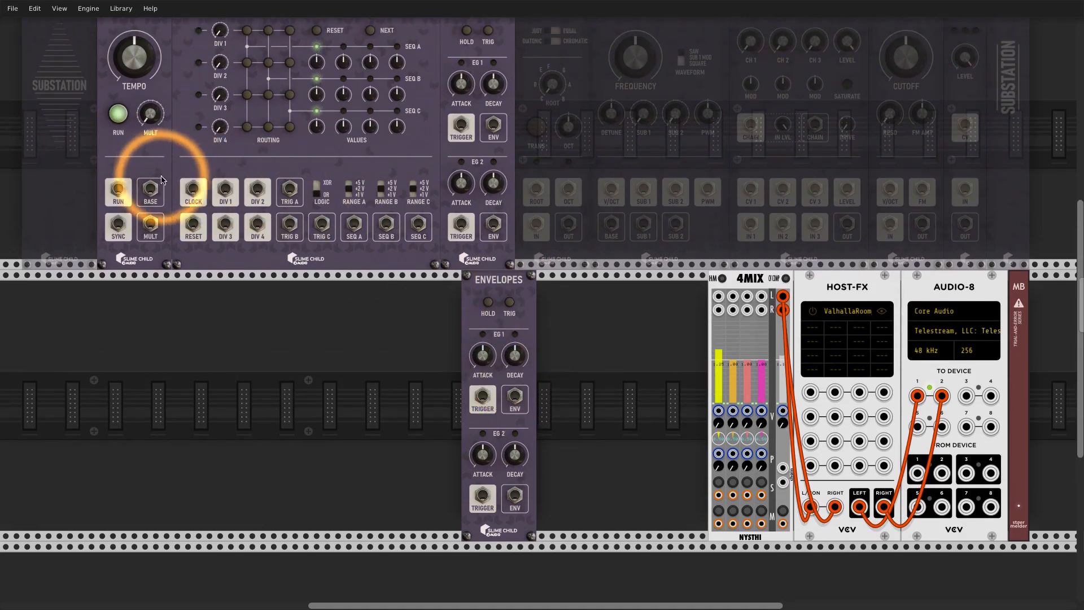
# - Duplicate the Clock module and place the copy directly before the Envelopes copy in the lower row
pyautogui.press('super+d')
pyautogui.moveTo(7, 141); pyautogui.dragTo(440, 340)
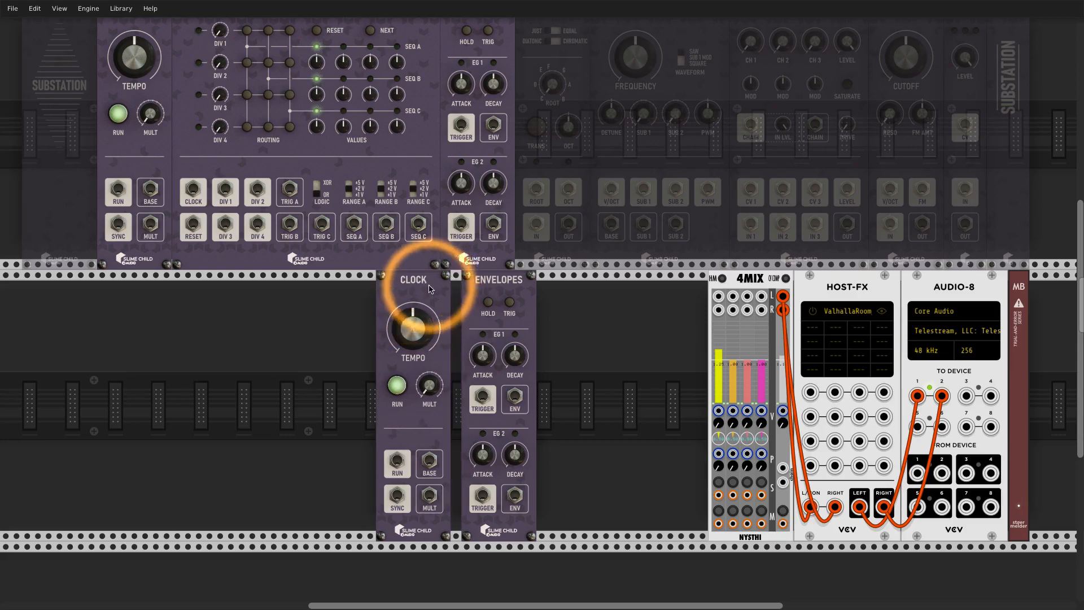
pyautogui.moveTo(424, 289); pyautogui.dragTo(434, 290)
pyautogui.scroll(3, 429, 449)
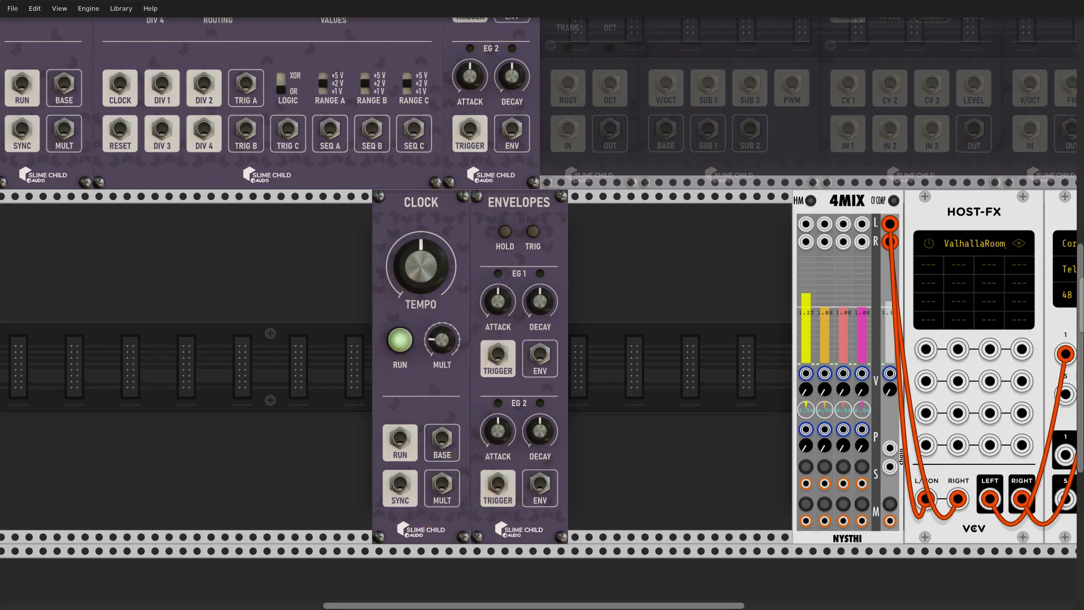
# - Try the copied Clock's MULT knob and examine its run, tempo and output sections alongside the Envelopes copy
pyautogui.moveTo(444, 352); pyautogui.dragTo(444, 357)
pyautogui.scroll(3, 444, 353)
pyautogui.scroll(2, 445, 352)
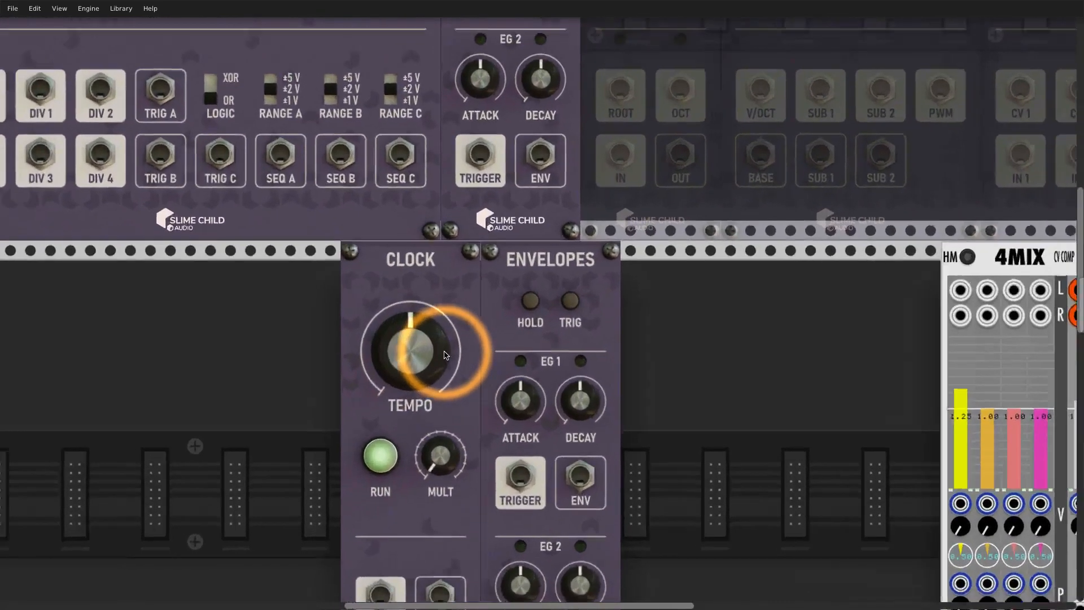
pyautogui.scroll(-3, 444, 352)
pyautogui.scroll(-3, 635, 118)
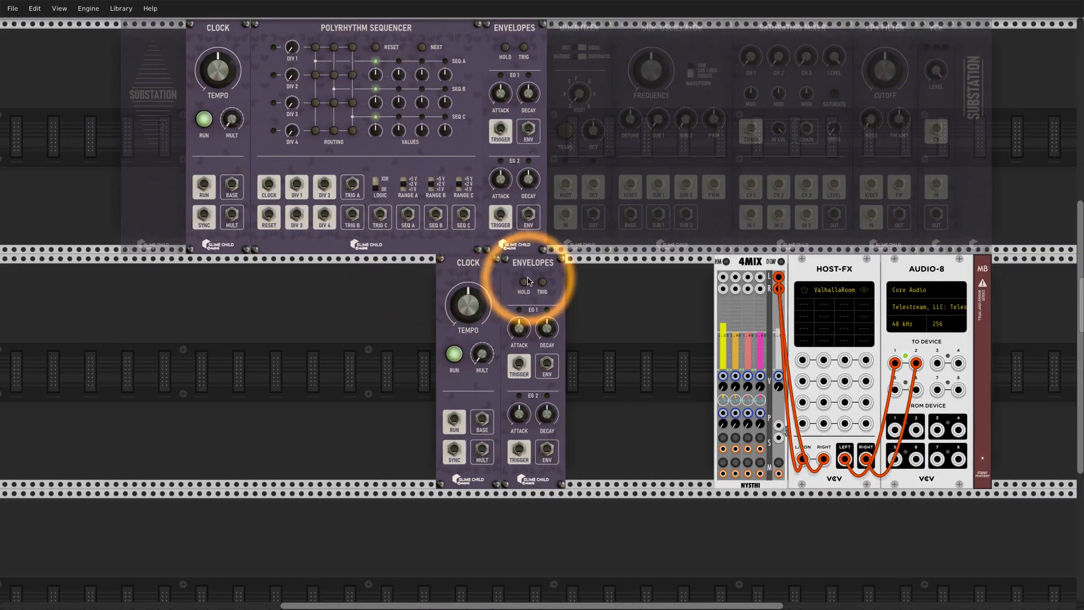
pyautogui.scroll(3, 535, 285)
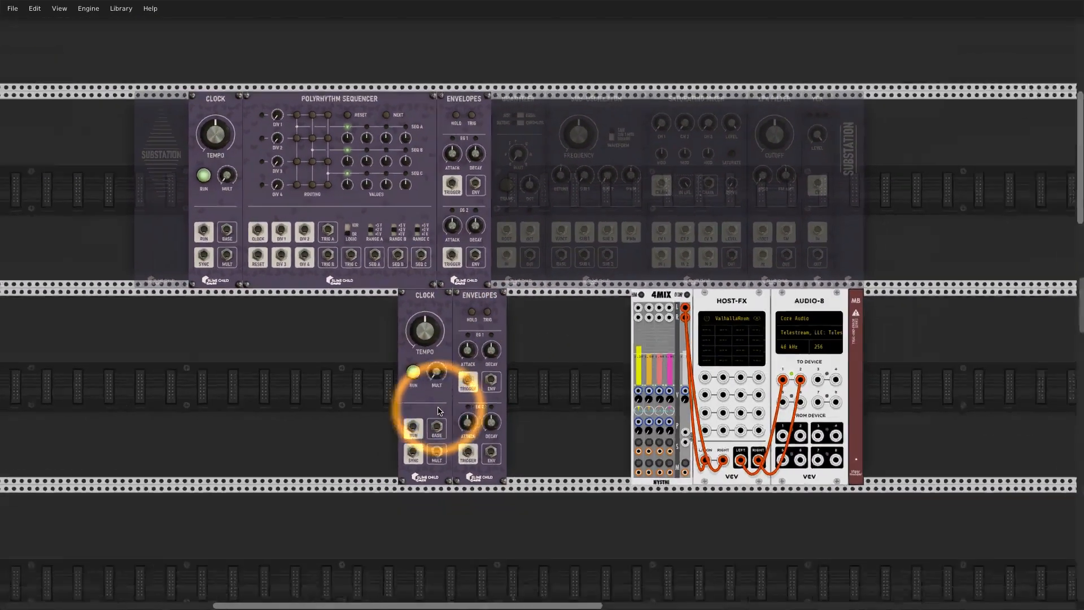
pyautogui.scroll(2, 439, 410)
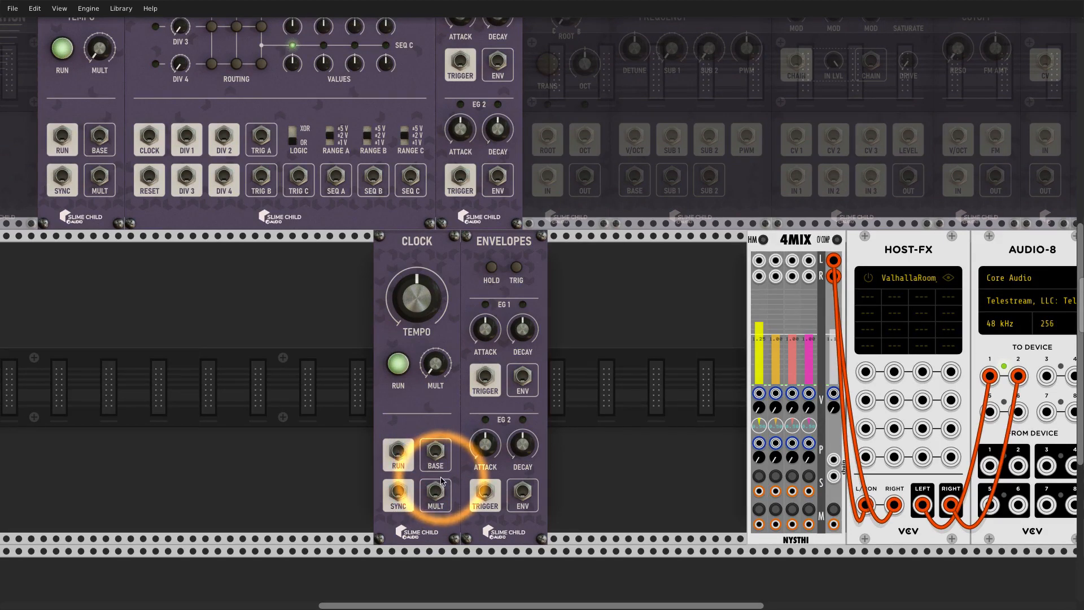
# - Move the Envelopes copy toward 4MIX and the Clock copy away from it to open a wide gap between them
pyautogui.moveTo(522, 238); pyautogui.dragTo(638, 246)
pyautogui.scroll(-2, 484, 334)
pyautogui.moveTo(455, 286); pyautogui.dragTo(359, 291)
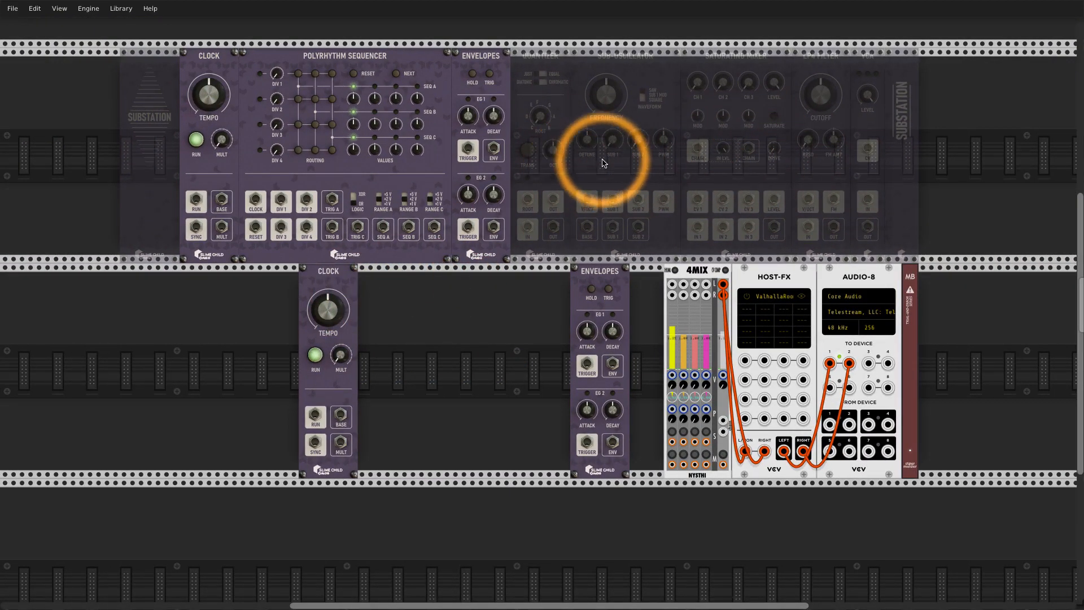
# - Add a Sub-Oscillator copy directly after the lower Clock and an LP4 Filter copy before the lower Envelopes
pyautogui.moveTo(629, 53); pyautogui.dragTo(428, 335)
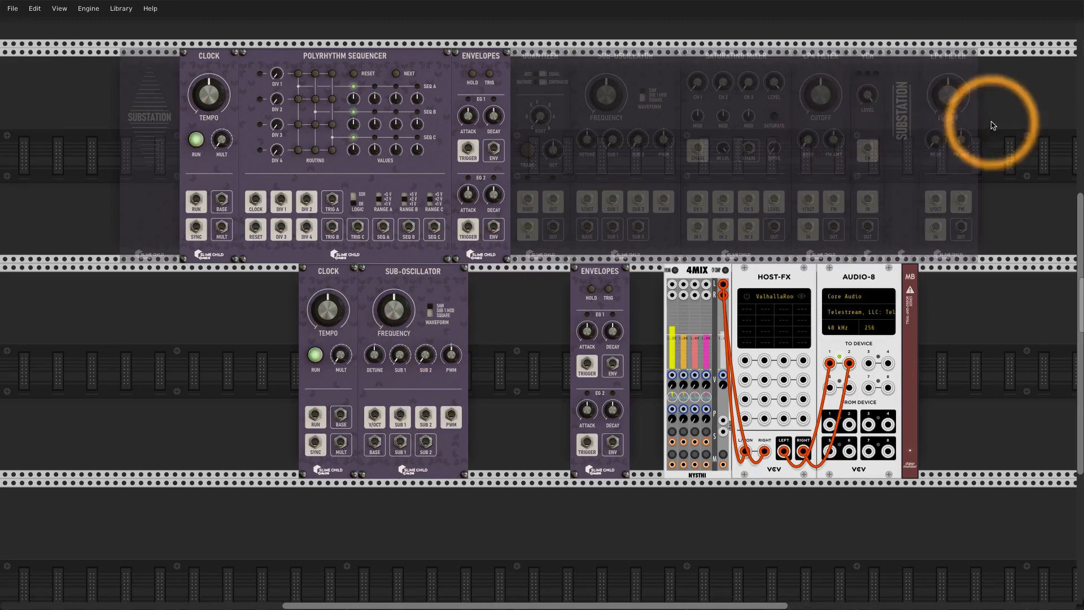
pyautogui.moveTo(822, 108); pyautogui.dragTo(496, 312)
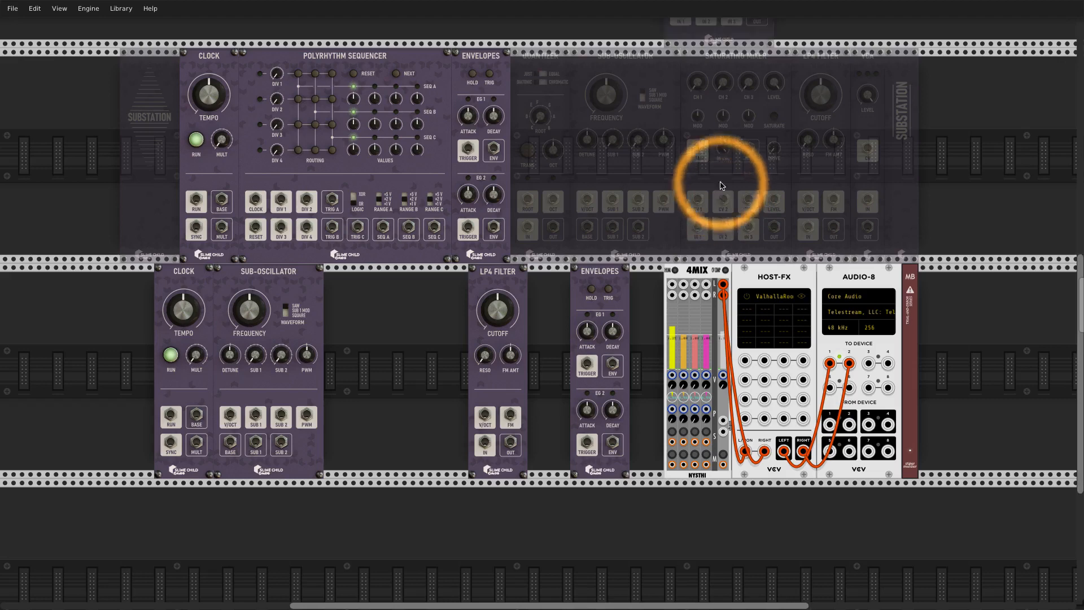
# - Place a Saturating Mixer copy between the lower Sub-Oscillator and LP4 Filter and take it out of bypass
pyautogui.moveTo(728, 45); pyautogui.dragTo(383, 302)
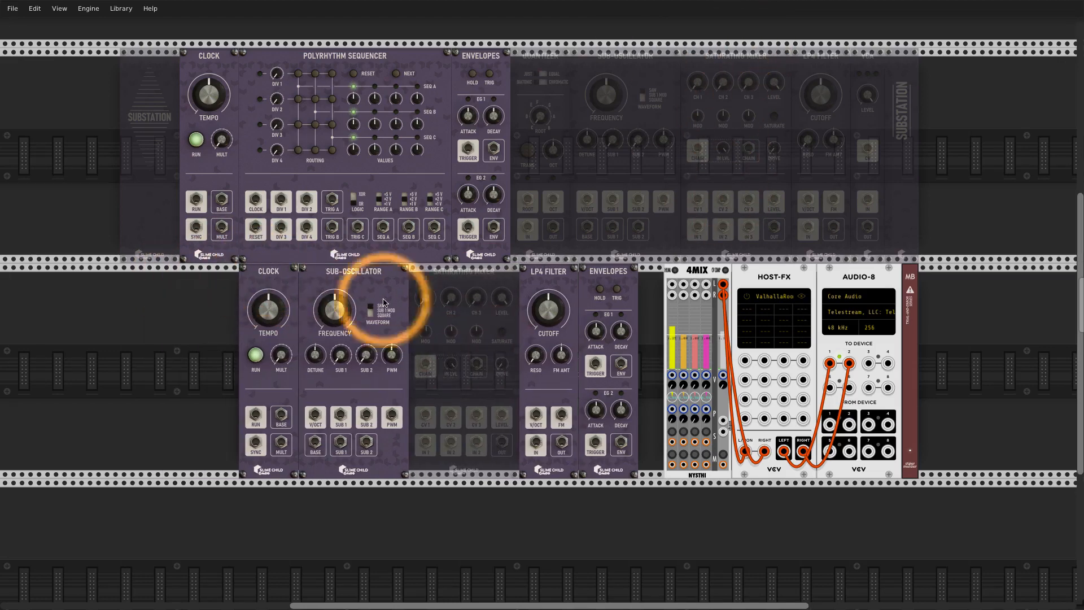
pyautogui.press('super+e')
# - Patch Sub-Oscillator BASE, SUB 1 and SUB 2 into the mixer's three inputs, and route the mixer through the LP4 Filter to 4MIX
pyautogui.scroll(2, 508, 356)
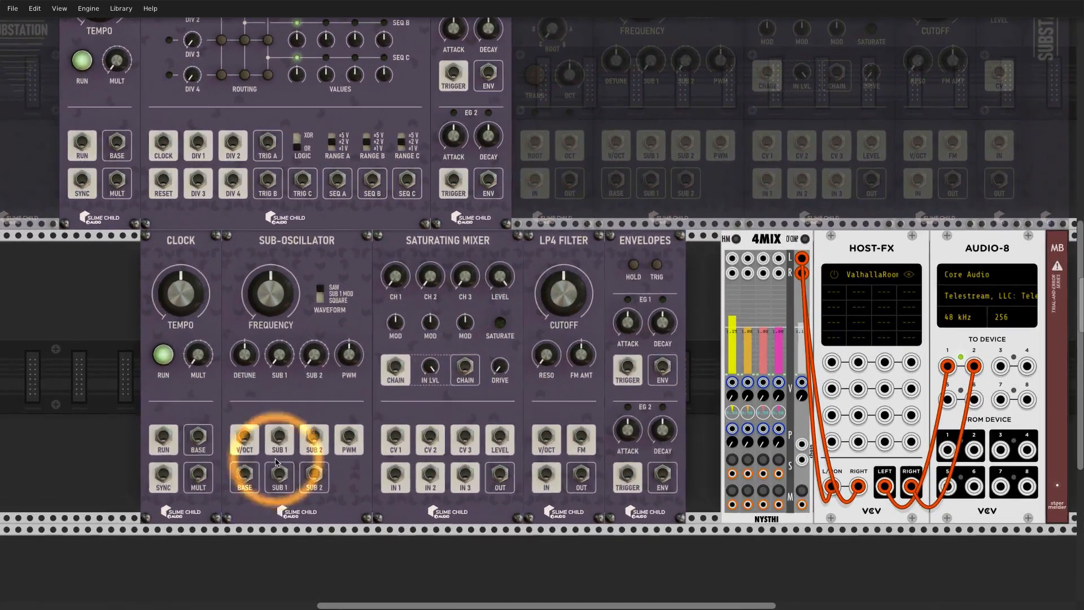
pyautogui.moveTo(245, 475); pyautogui.dragTo(394, 475)
pyautogui.moveTo(281, 475); pyautogui.dragTo(422, 474)
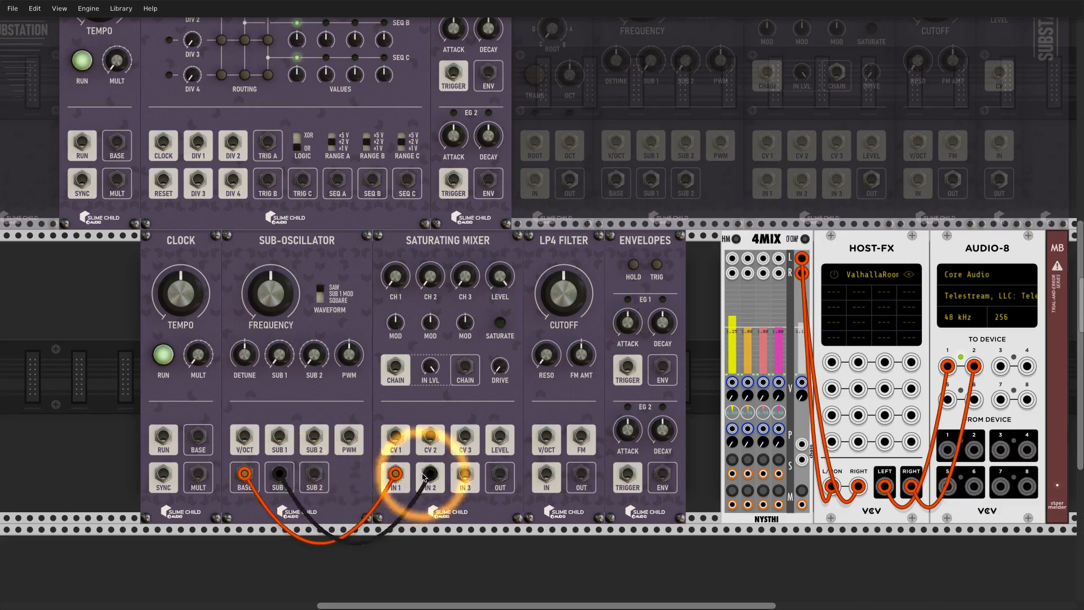
pyautogui.moveTo(314, 473); pyautogui.dragTo(465, 473)
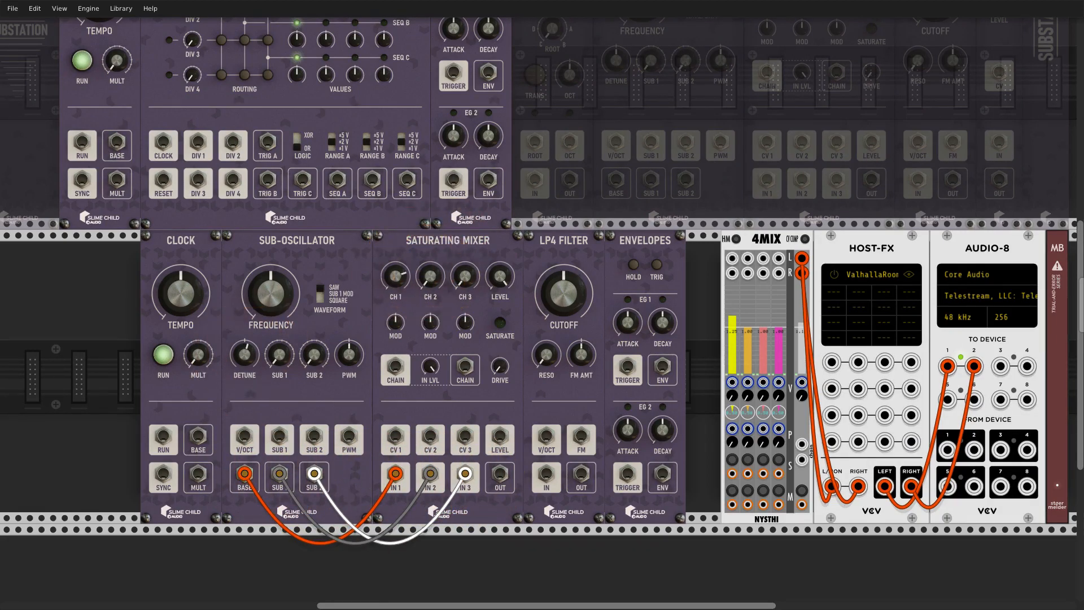
pyautogui.moveTo(430, 276); pyautogui.dragTo(480, 346)
pyautogui.moveTo(500, 473); pyautogui.dragTo(732, 258)
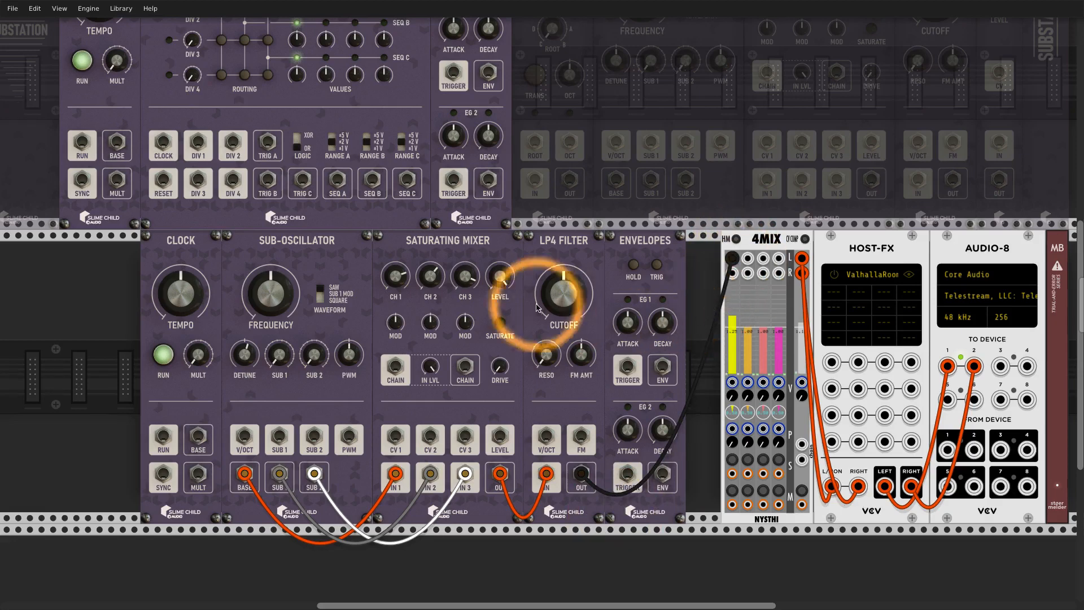
# - Lower the Sub-Oscillator's FREQUENCY and adjust the LP4 Filter's CUTOFF to shape the drone
pyautogui.moveTo(536, 307); pyautogui.dragTo(536, 291)
pyautogui.click(257, 286)
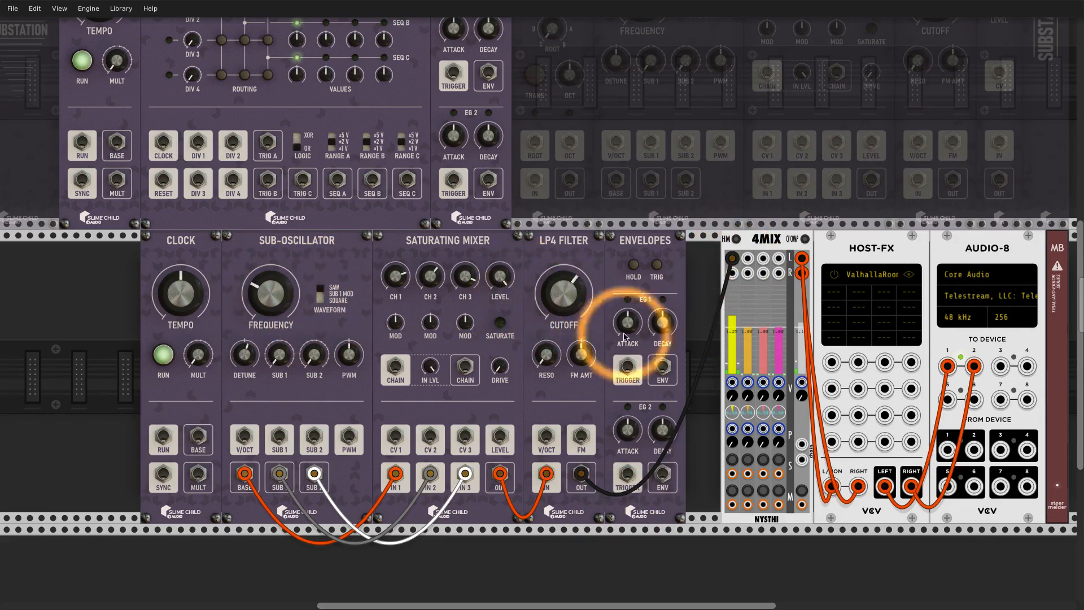
pyautogui.moveTo(564, 285); pyautogui.dragTo(575, 300)
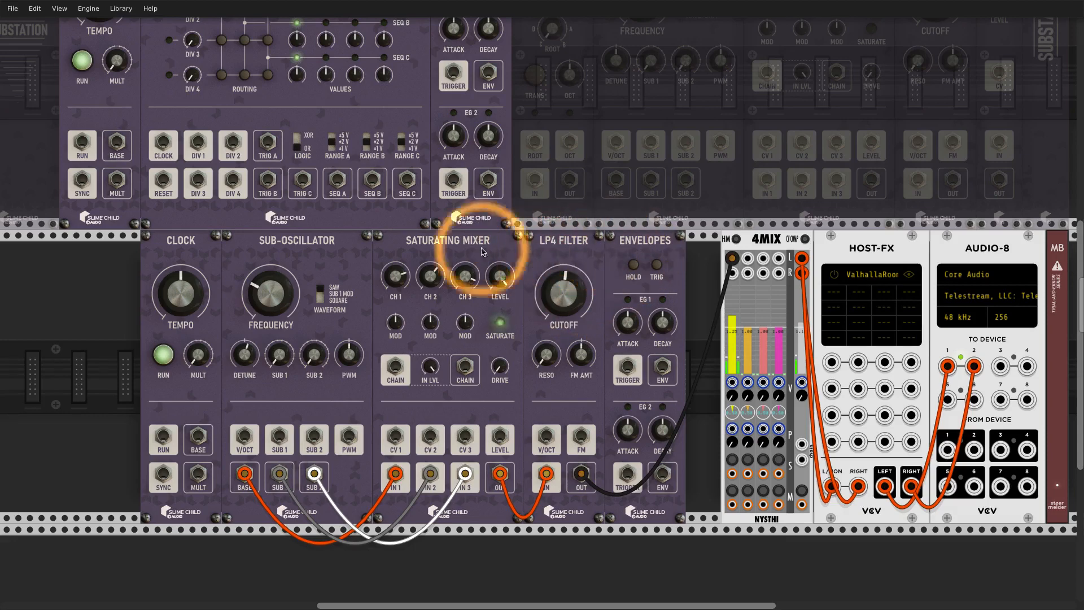
# - Rearrange the lower row so Envelopes sits between the Clock and the Sub-Oscillator, directly against the Sub-Oscillator
pyautogui.moveTo(184, 249); pyautogui.dragTo(112, 243)
pyautogui.moveTo(611, 250); pyautogui.dragTo(133, 278)
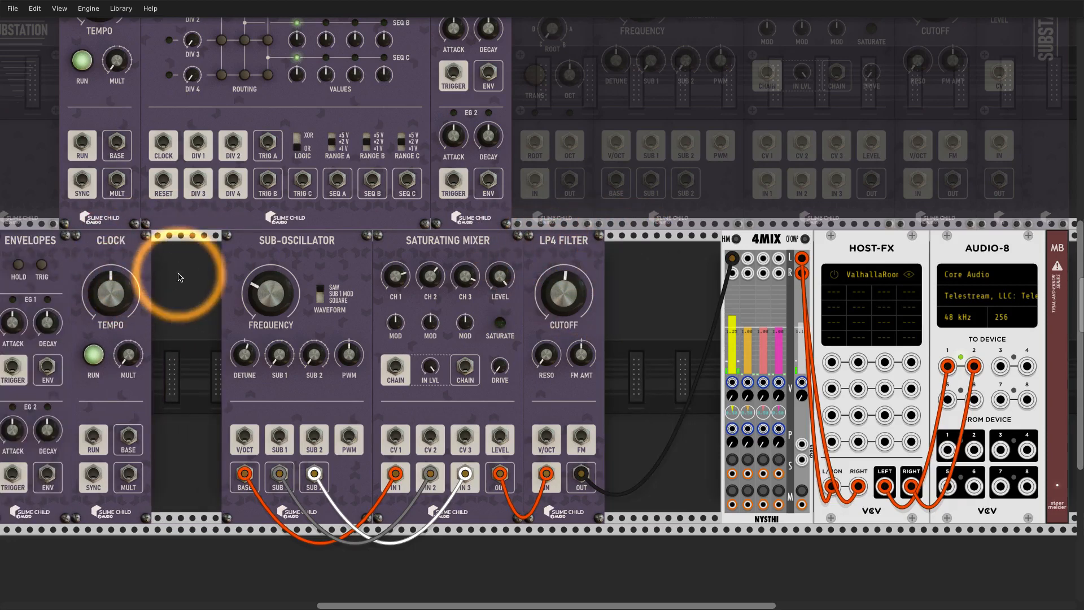
pyautogui.moveTo(253, 251); pyautogui.dragTo(301, 253)
pyautogui.moveTo(34, 248); pyautogui.dragTo(229, 254)
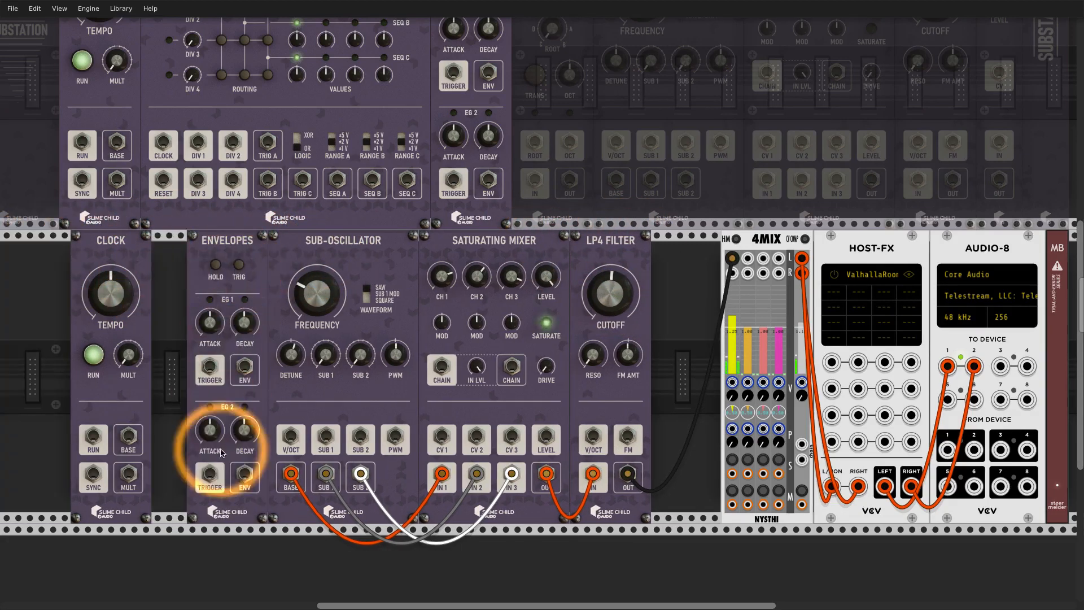
# - Patch EG 2's ENV into the LP4 Filter's FM and the Clock's MULT into EG 2's TRIGGER, and adjust the MULT knob
pyautogui.moveTo(244, 473); pyautogui.dragTo(628, 436)
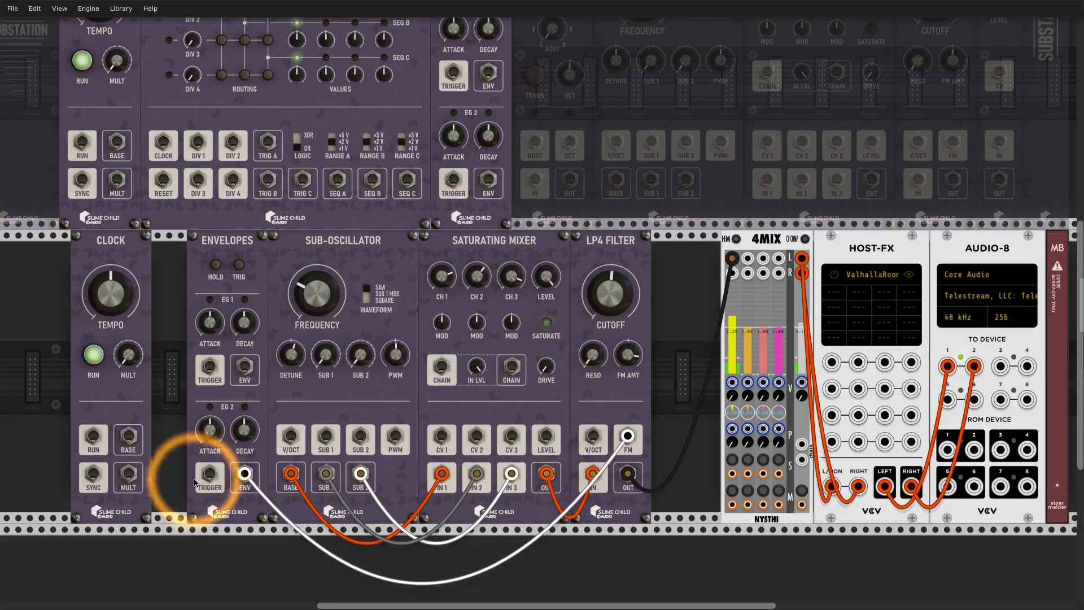
pyautogui.moveTo(210, 473); pyautogui.dragTo(129, 473)
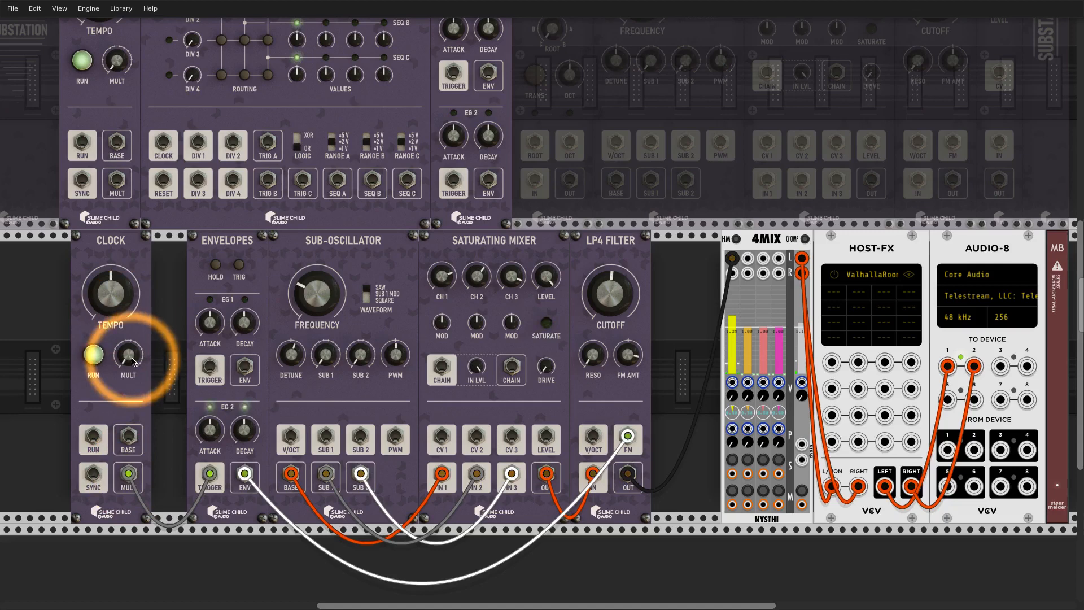
pyautogui.moveTo(132, 362); pyautogui.dragTo(132, 333)
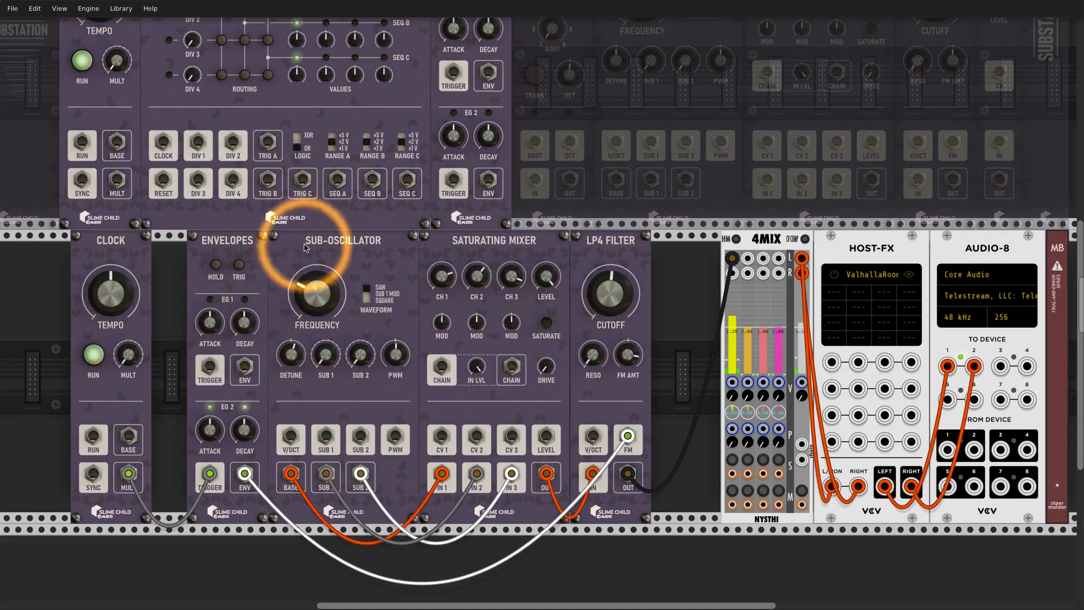
# - Shift the Sub-Oscillator, Saturating Mixer and LP4 Filter toward 4MIX, and adjust EG 2's DECAY and the filter's CUTOFF
pyautogui.moveTo(306, 247); pyautogui.dragTo(363, 247)
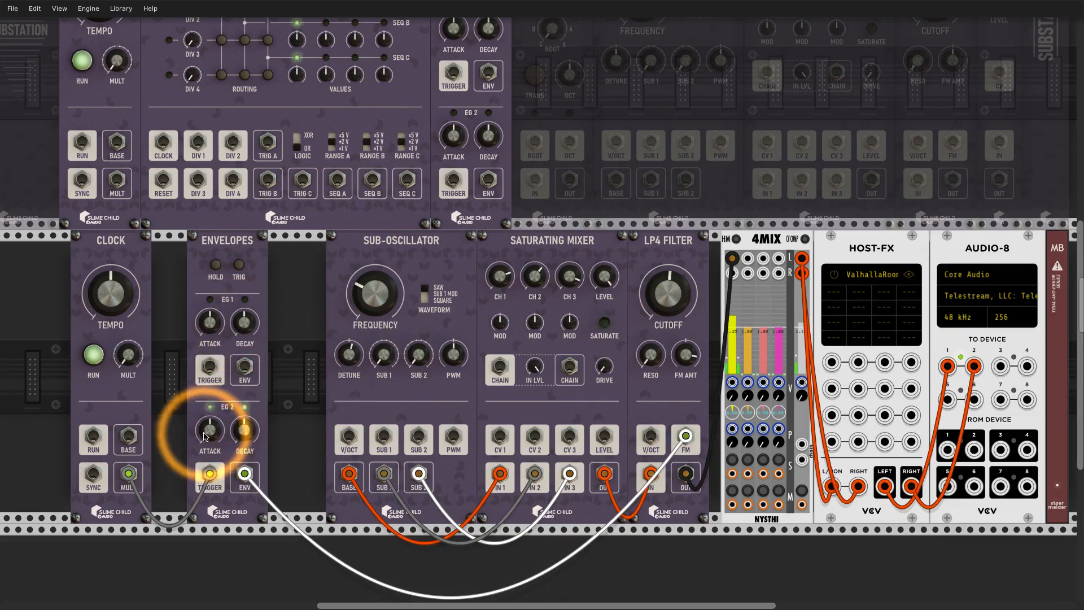
pyautogui.click(248, 424)
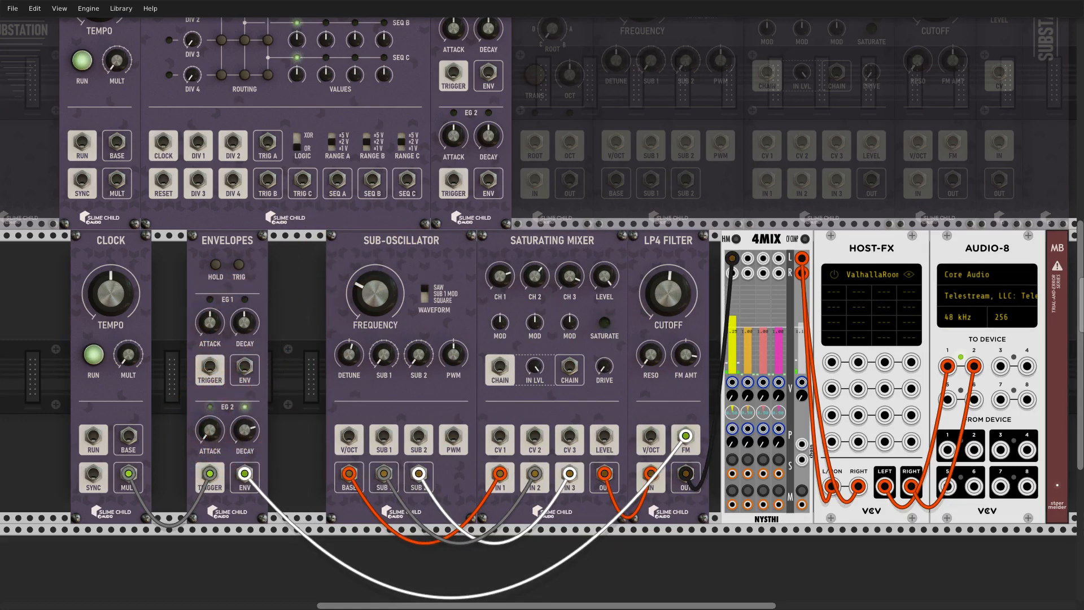
pyautogui.moveTo(248, 424); pyautogui.dragTo(248, 420)
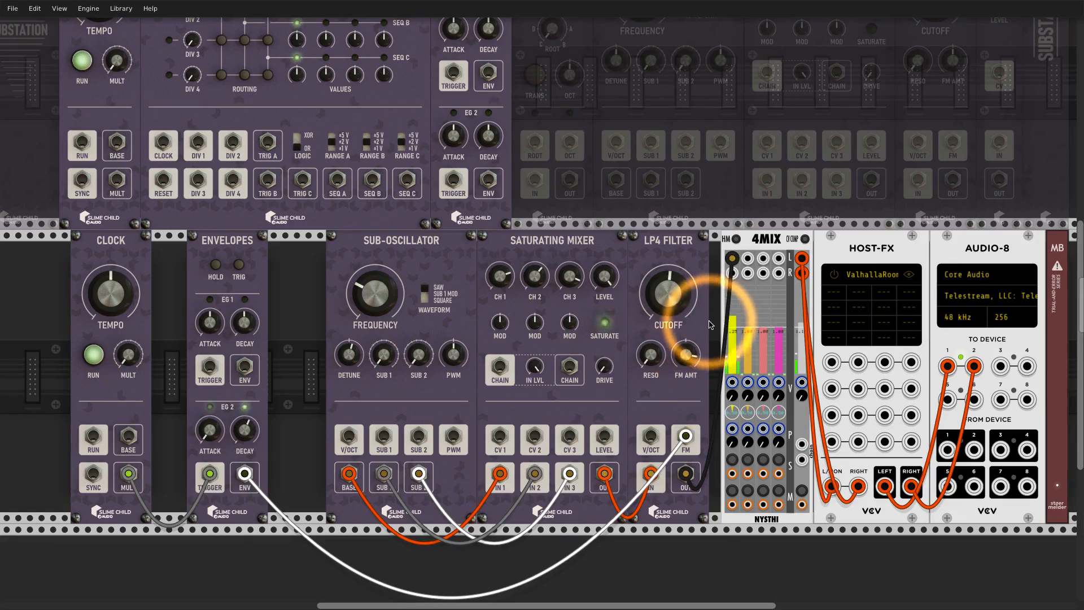
pyautogui.hscroll(-1, 709, 324)
pyautogui.moveTo(697, 305); pyautogui.dragTo(697, 192)
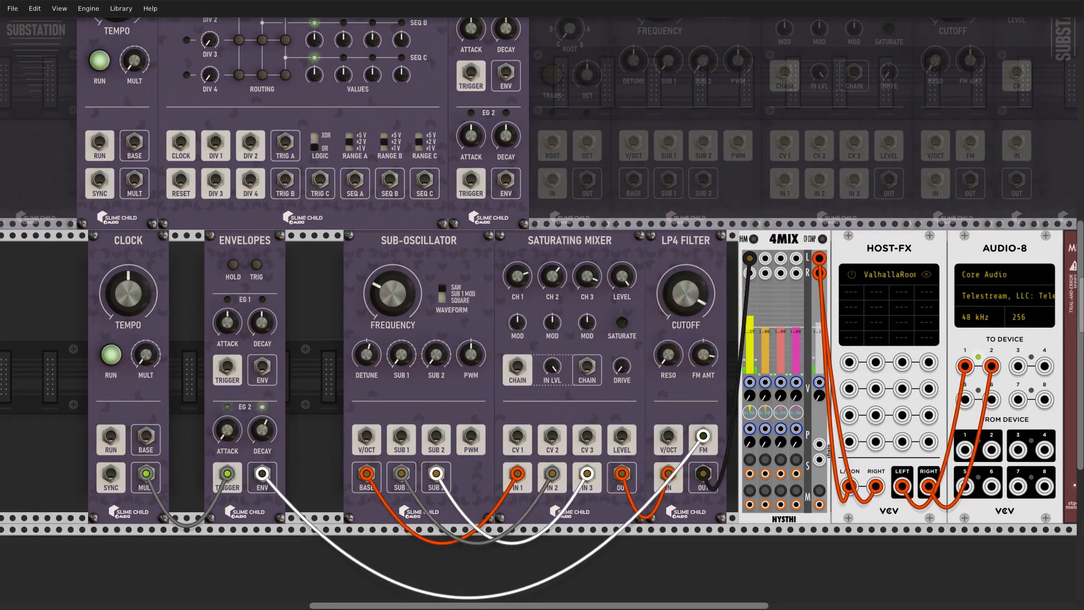
# - Move the lower Clock directly against Envelopes and vary its TEMPO together with the LP4 Filter's CUTOFF
pyautogui.moveTo(818, 330)
pyautogui.mouseDown()
pyautogui.moveTo(820, 294)
pyautogui.moveTo(821, 309)
pyautogui.mouseUp()
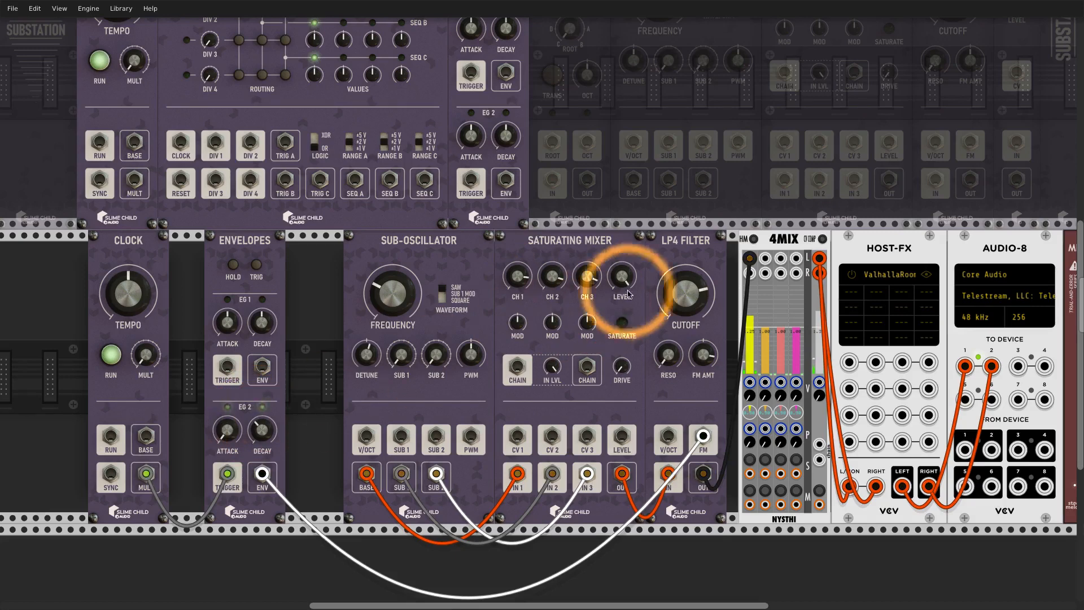
pyautogui.moveTo(686, 291); pyautogui.dragTo(685, 316)
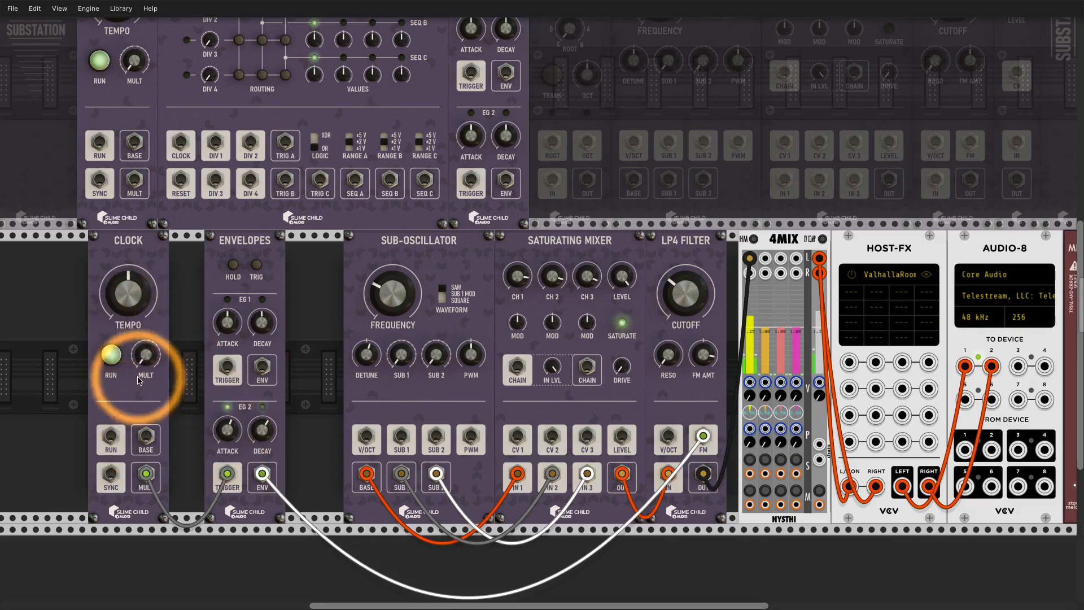
pyautogui.moveTo(121, 265); pyautogui.dragTo(181, 266)
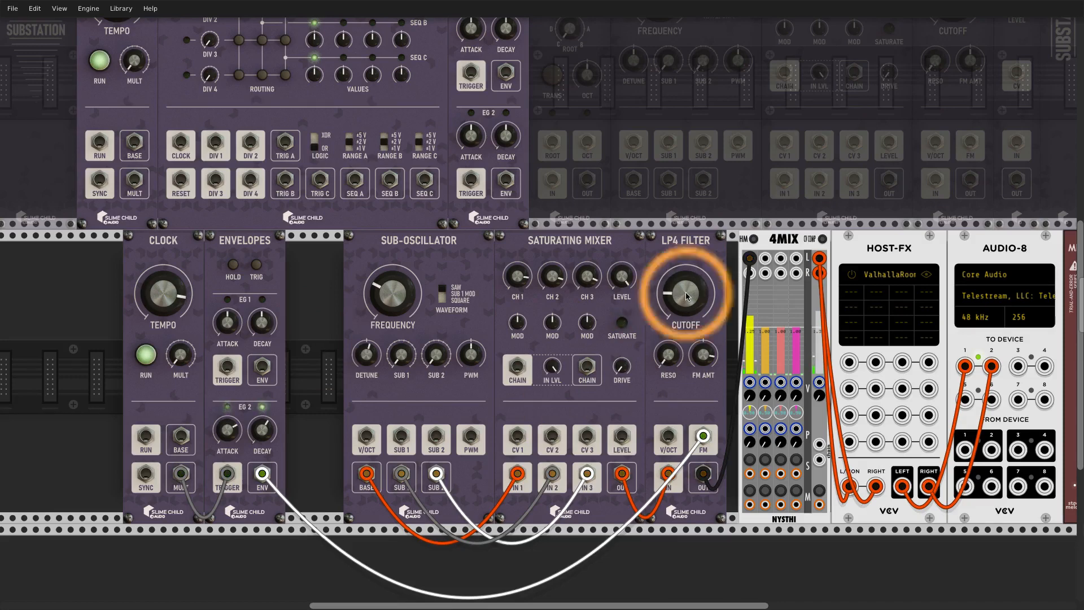
pyautogui.moveTo(686, 297); pyautogui.dragTo(687, 303)
pyautogui.moveTo(164, 293)
pyautogui.mouseDown()
pyautogui.moveTo(164, 308)
pyautogui.moveTo(174, 294)
pyautogui.mouseUp()
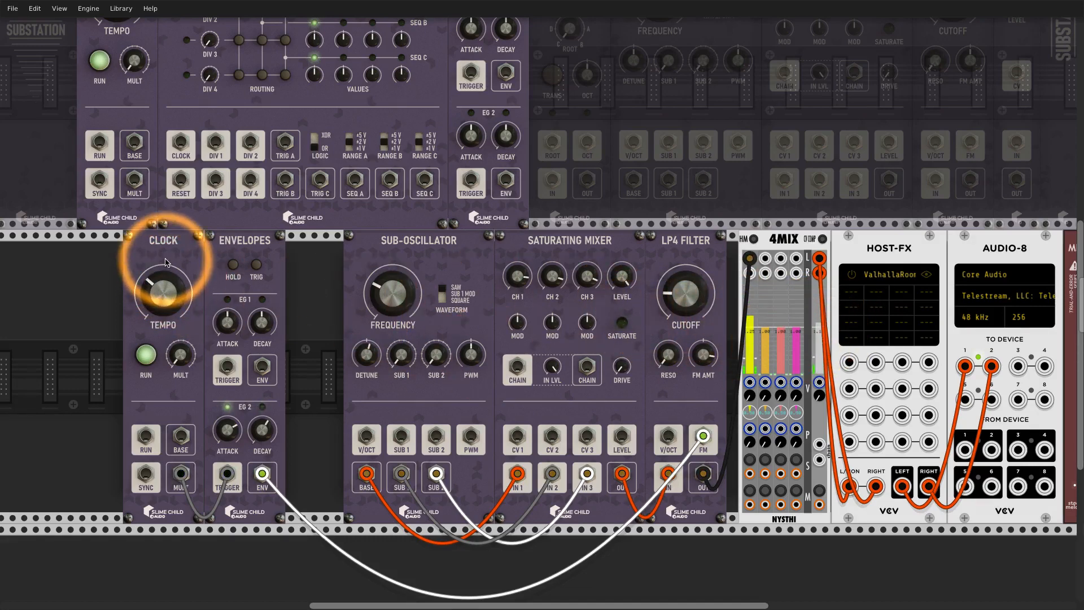
# - Delete the lower Clock, Saturating Mixer and LP4 Filter, and place the Sub-Oscillator directly before Envelopes
pyautogui.press('Delete')
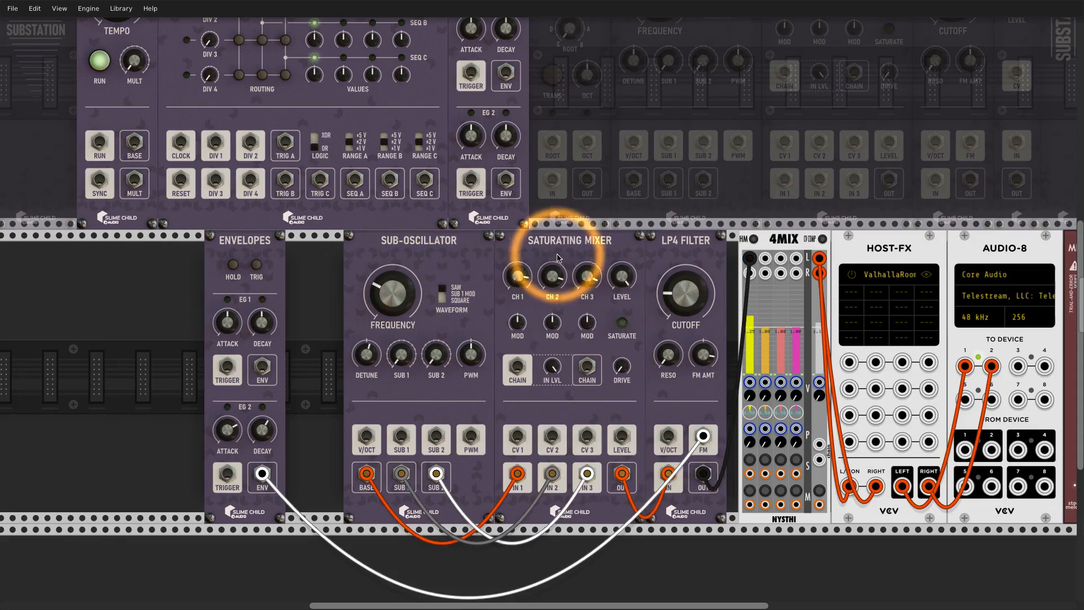
pyautogui.press('Delete')
pyautogui.moveTo(407, 244); pyautogui.dragTo(369, 244)
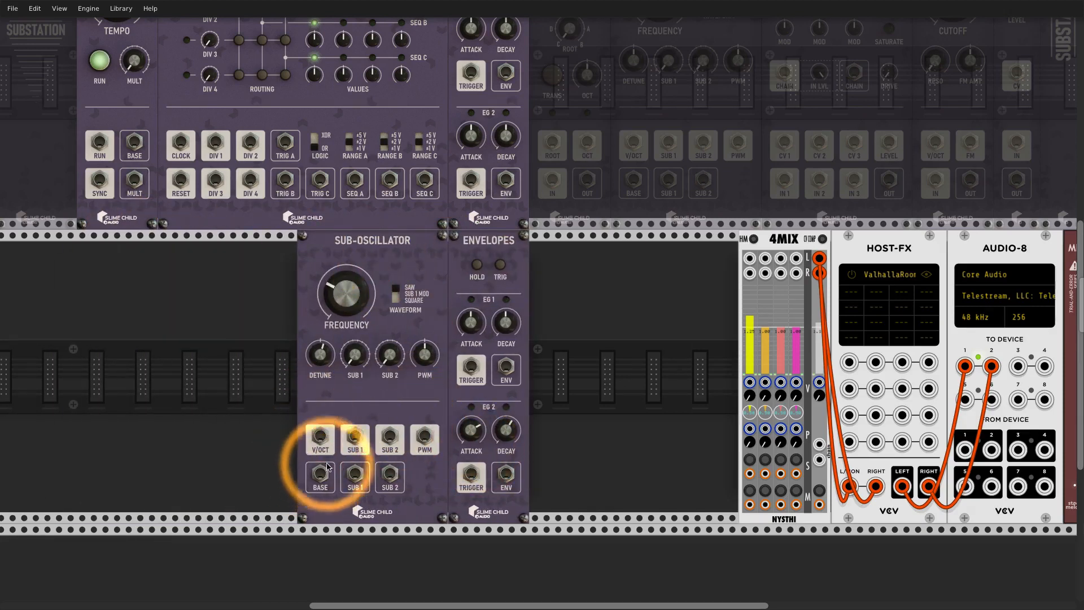
# - Patch the Sub-Oscillator's BASE into EG 2's TRIGGER and EG 2's ENV into 4MIX's first input, and raise the oscillator's FREQUENCY
pyautogui.moveTo(327, 466); pyautogui.dragTo(750, 258)
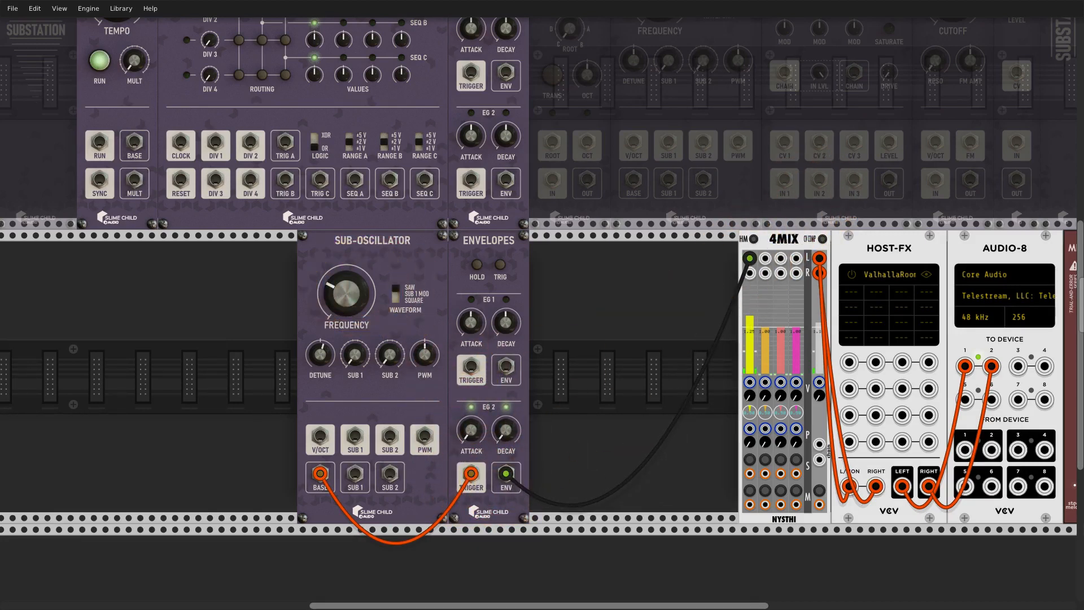
pyautogui.moveTo(346, 282); pyautogui.dragTo(346, 299)
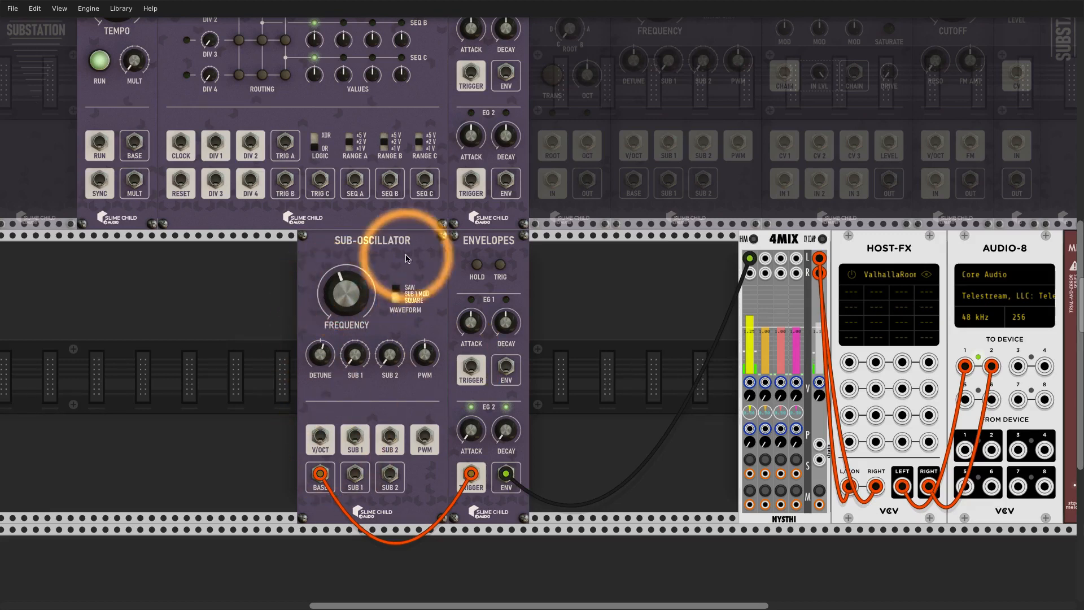
pyautogui.moveTo(417, 256); pyautogui.dragTo(440, 282)
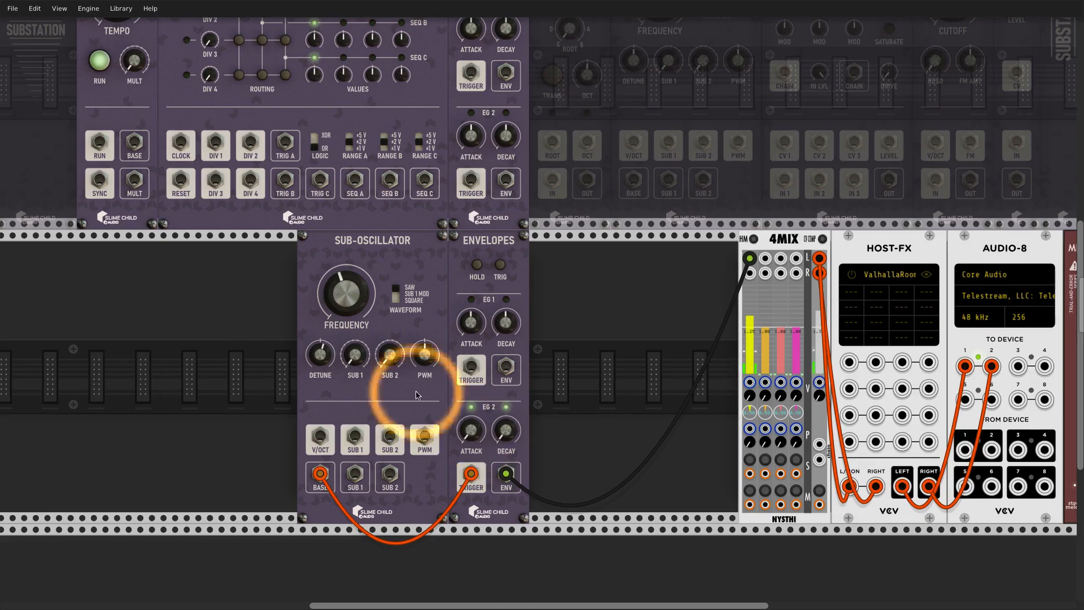
# - Sweep the Sub-Oscillator's FREQUENCY and EG 2's ATTACK to vary the audio-rate envelope, and toggle ValhallaRoom's power in HOST-FX
pyautogui.moveTo(356, 300); pyautogui.dragTo(356, 163)
pyautogui.moveTo(474, 434); pyautogui.dragTo(474, 369)
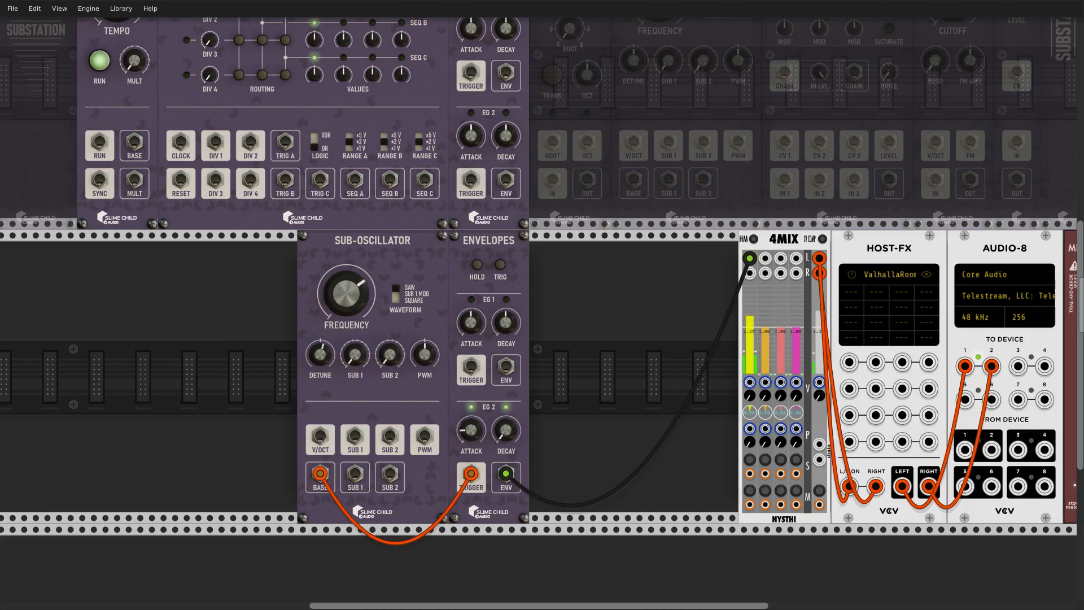
pyautogui.moveTo(478, 431); pyautogui.dragTo(482, 429)
pyautogui.click(851, 274)
pyautogui.moveTo(359, 300); pyautogui.dragTo(358, 266)
pyautogui.moveTo(351, 299); pyautogui.dragTo(351, 321)
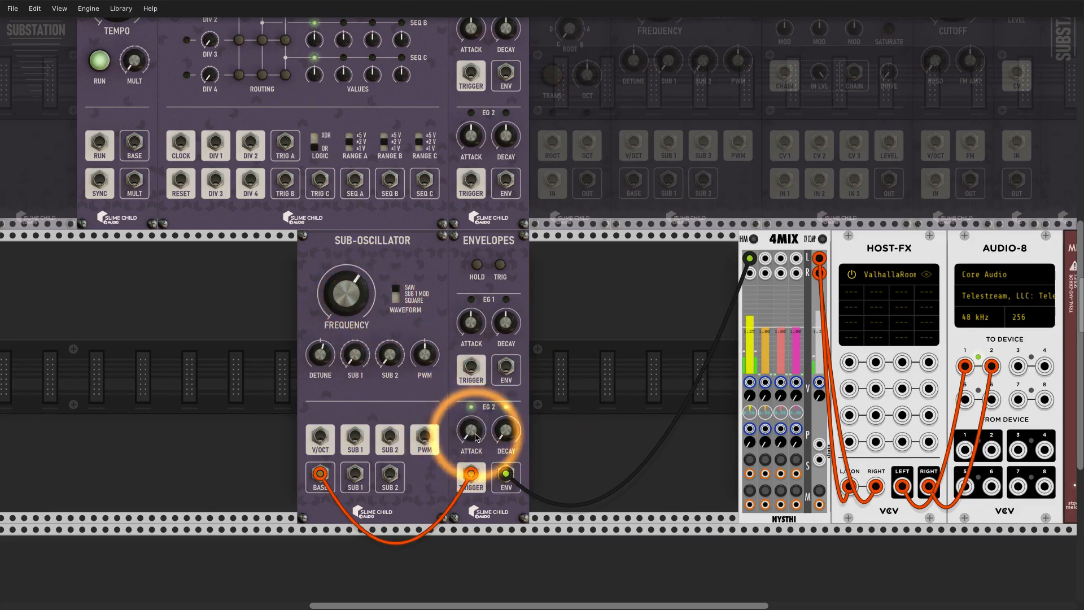
# - Delete the lower Sub-Oscillator and Envelopes modules to clear the row before 4MIX
pyautogui.scroll(1, 474, 373)
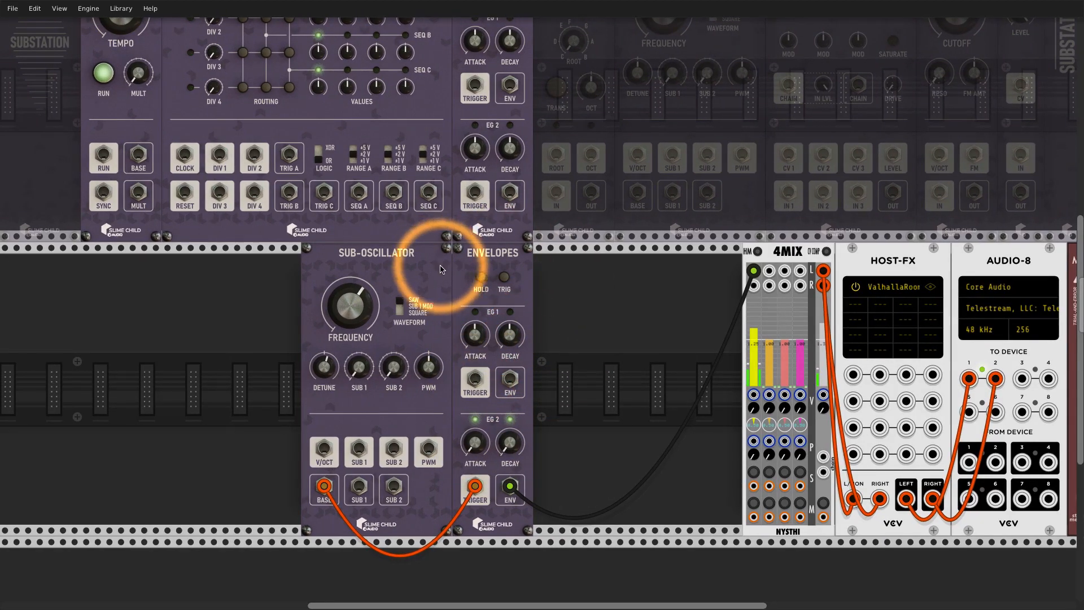
pyautogui.scroll(5, 436, 259)
pyautogui.scroll(-3, 430, 228)
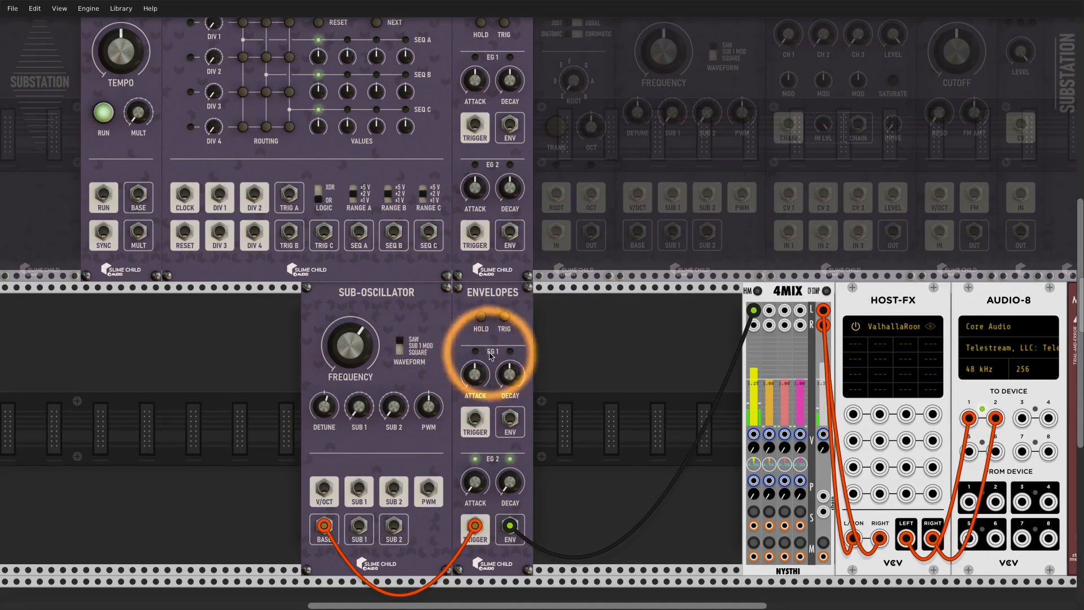
pyautogui.press('BackSpace')
pyautogui.press('BackSpace')
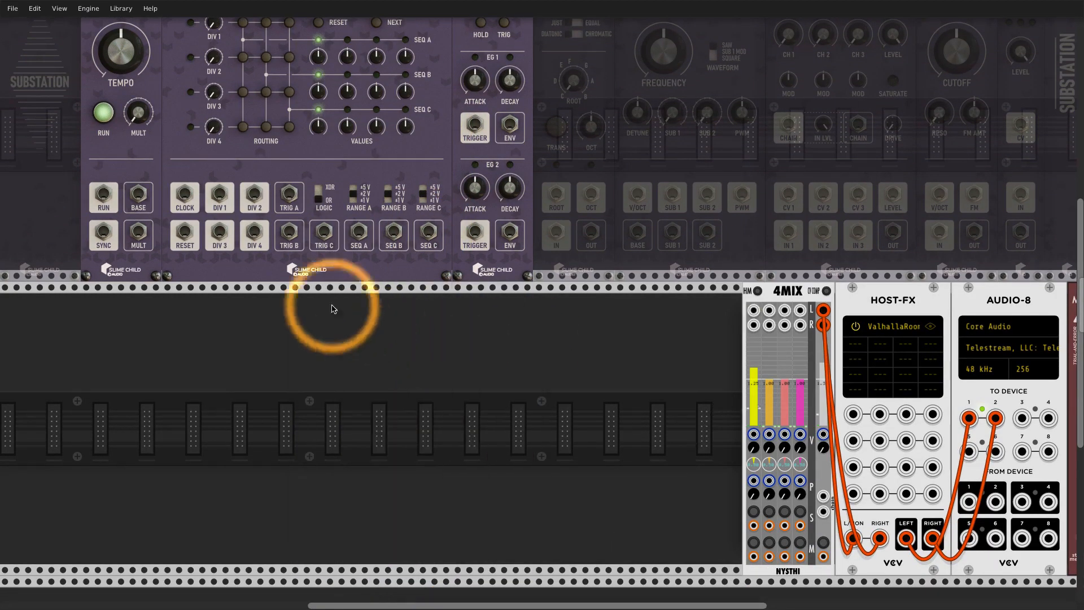
# - Bypass the upper Envelopes module and duplicate the Polyrhythm Sequencer into the lower row
pyautogui.scroll(4, 169, 194)
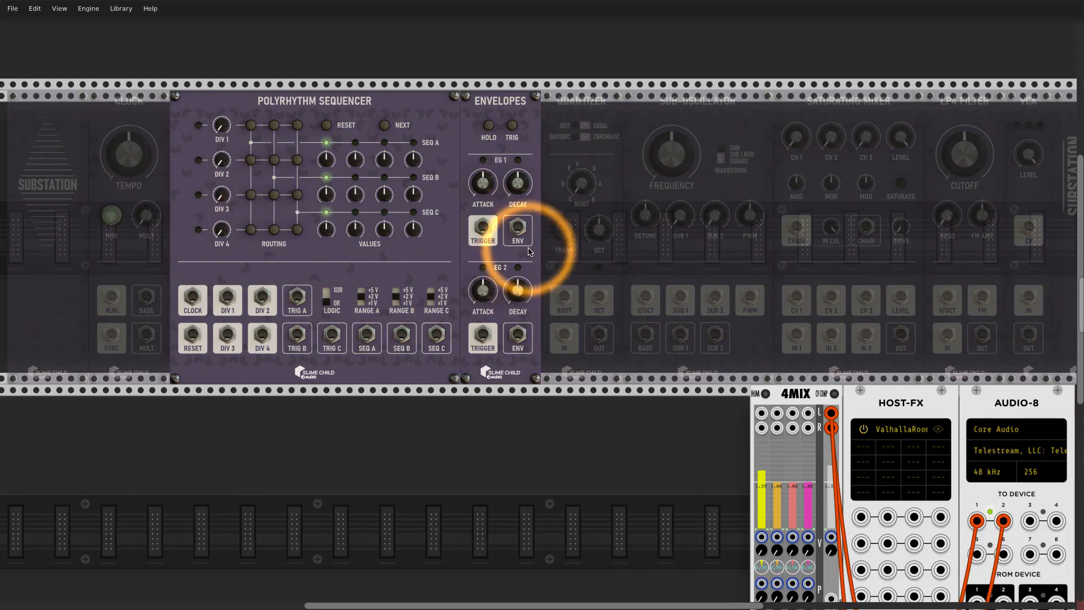
pyautogui.press('super+e')
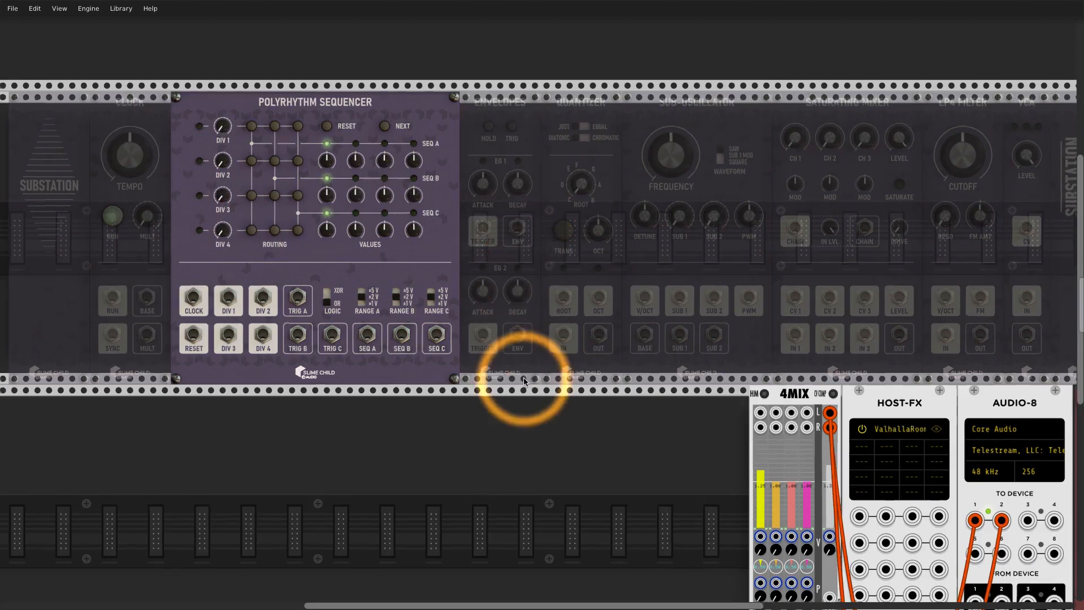
pyautogui.scroll(-5, 522, 376)
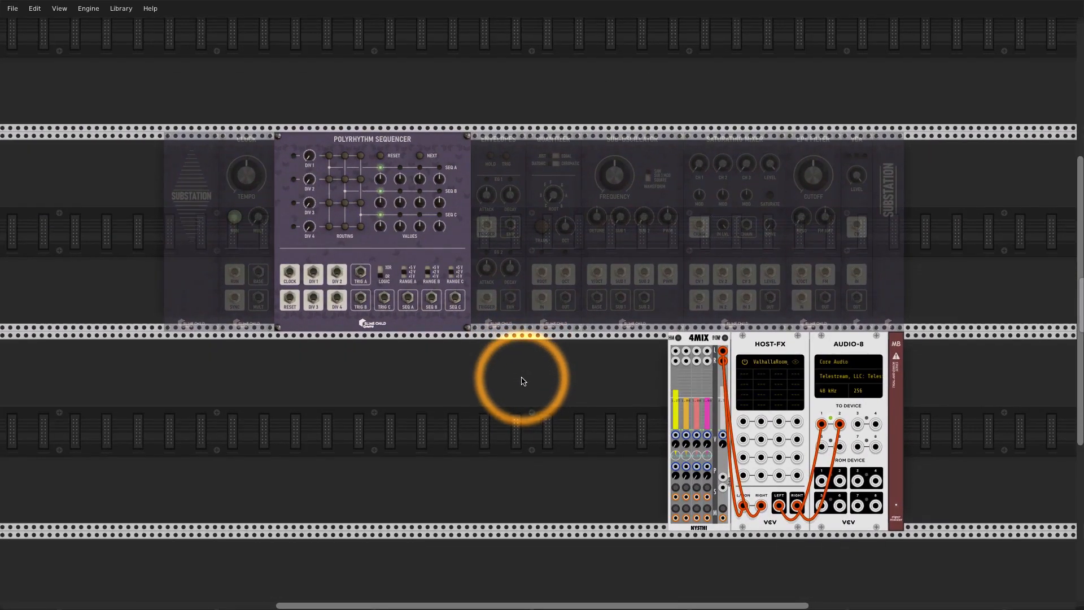
pyautogui.scroll(1, 522, 381)
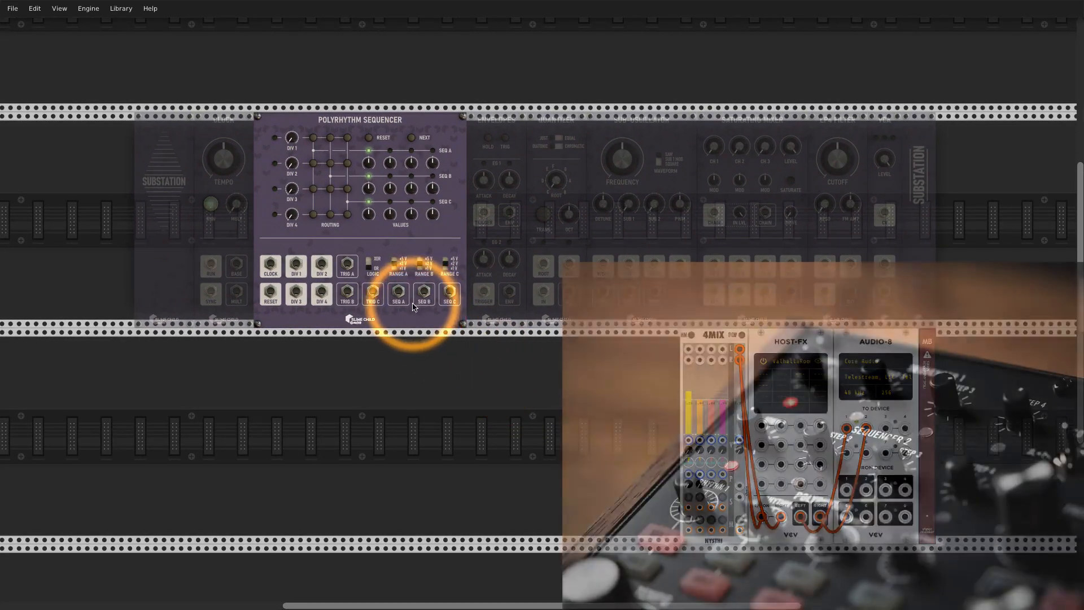
pyautogui.hotkey('ctrl', 'd')
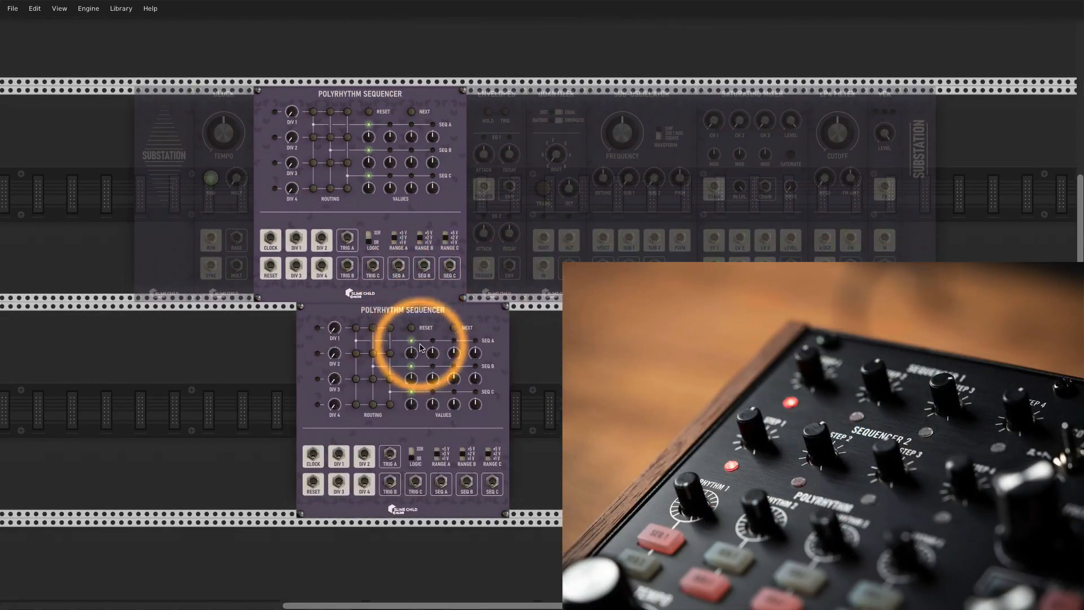
# - Add a Clock beside the lower Polyrhythm Sequencer and patch its MULT output into the sequencer's CLOCK input
pyautogui.scroll(2, 430, 339)
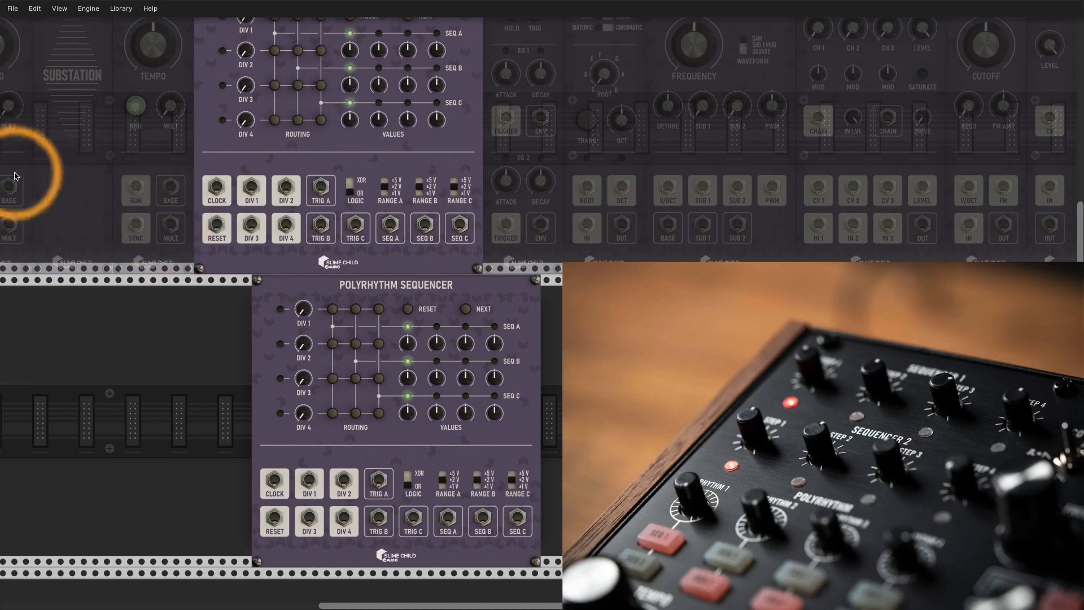
pyautogui.hotkey('ctrl', 'v')
pyautogui.moveTo(229, 361); pyautogui.dragTo(234, 350)
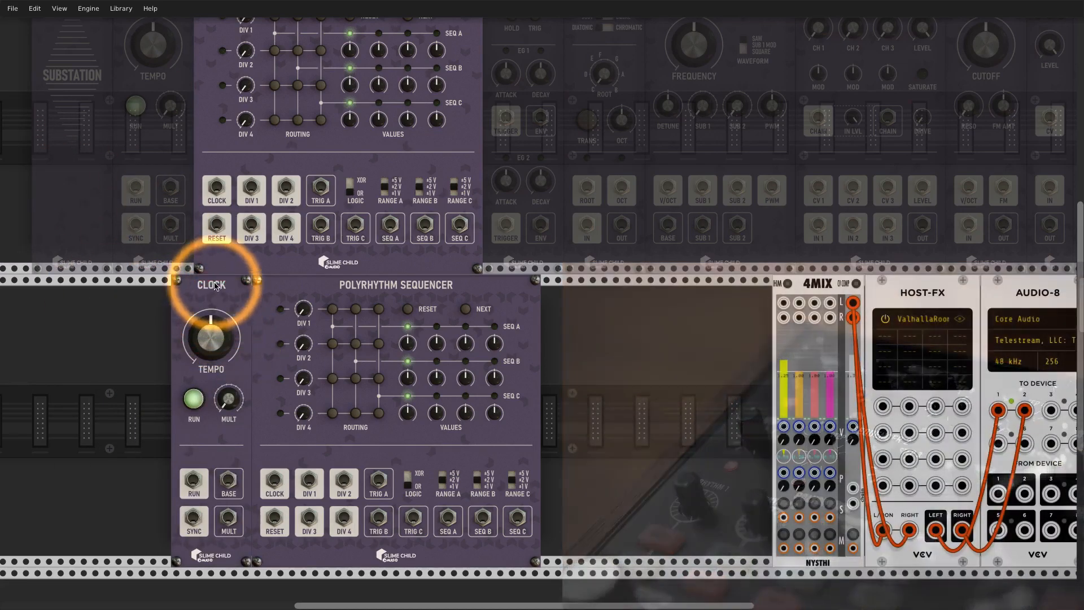
pyautogui.moveTo(213, 287); pyautogui.dragTo(358, 399)
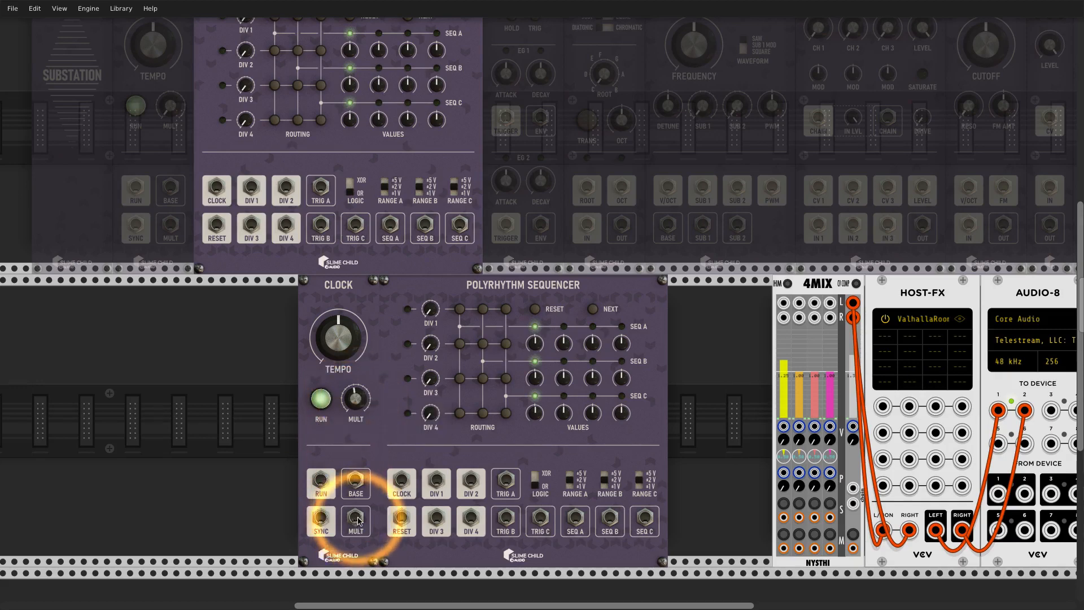
pyautogui.moveTo(357, 520); pyautogui.dragTo(401, 479)
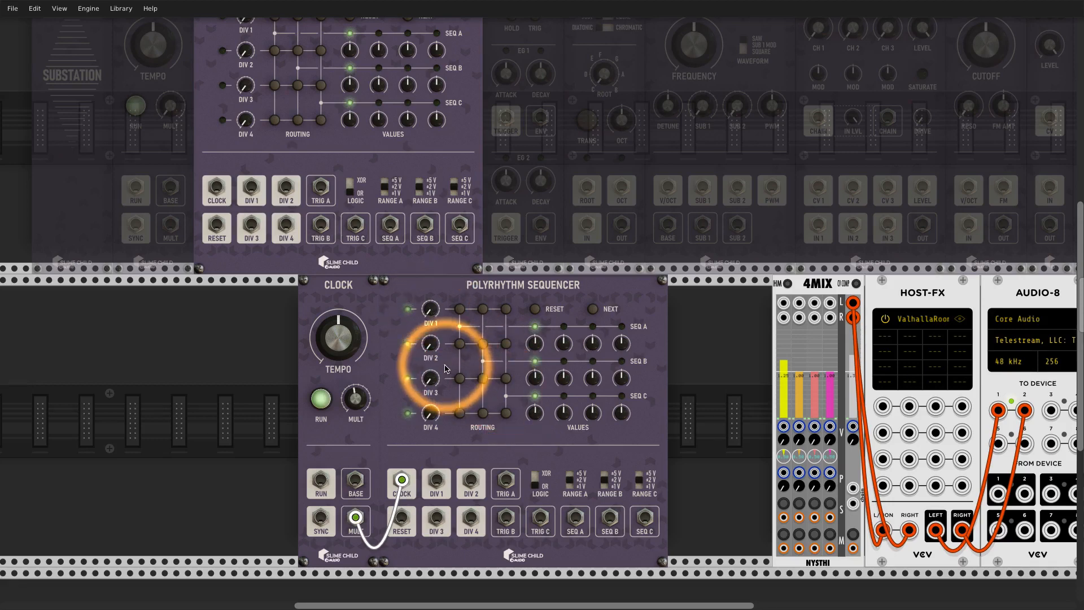
# - Raise the DIV 1 to DIV 4 knobs on the lower Polyrhythm Sequencer to different clock divisions
pyautogui.hscroll(-1, 444, 364)
pyautogui.scroll(3, 445, 368)
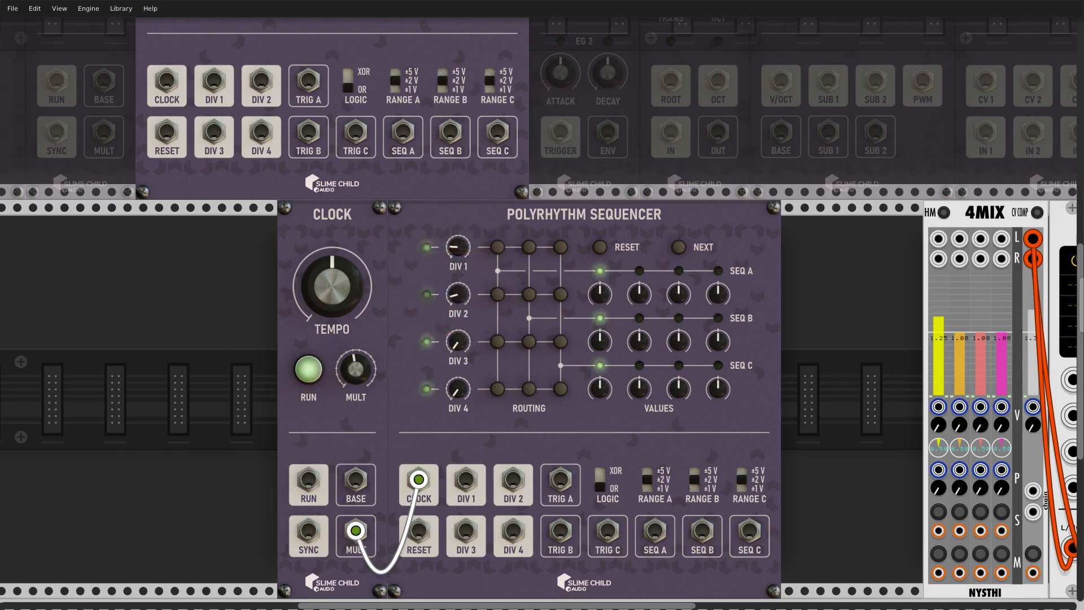
pyautogui.moveTo(458, 388); pyautogui.dragTo(458, 370)
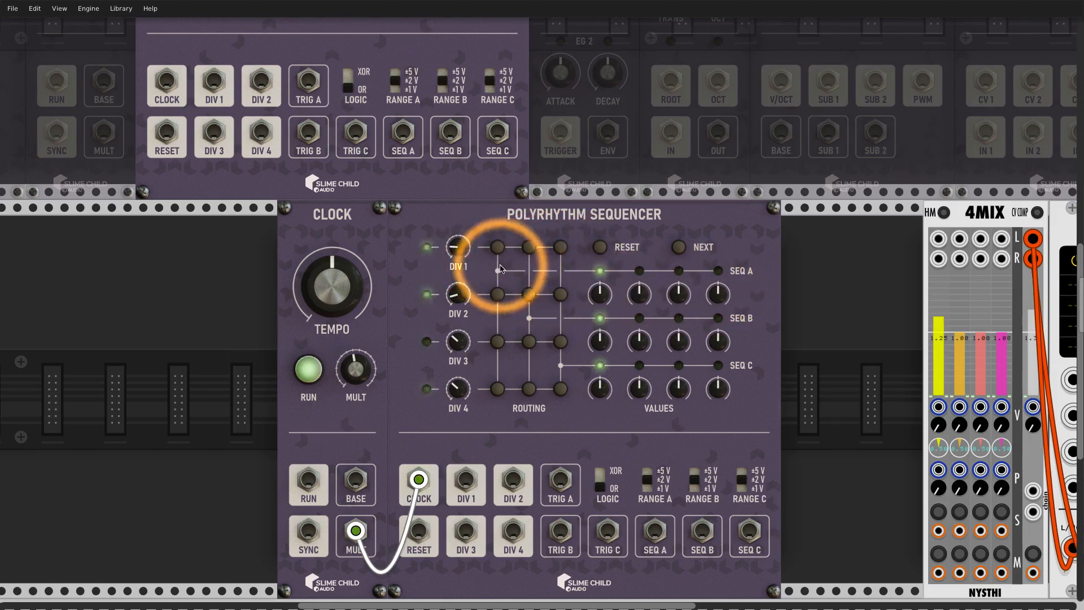
# - Try routing DIV 1 to different sequence columns, leaving only its SEQ A routing switched on
pyautogui.hscroll(1, 495, 272)
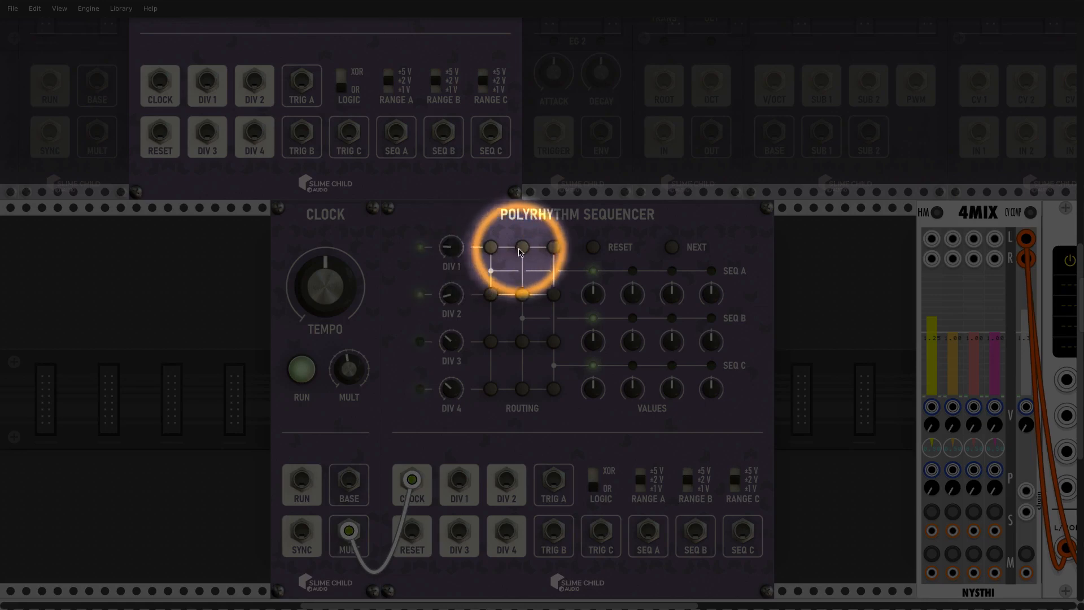
pyautogui.click(490, 249)
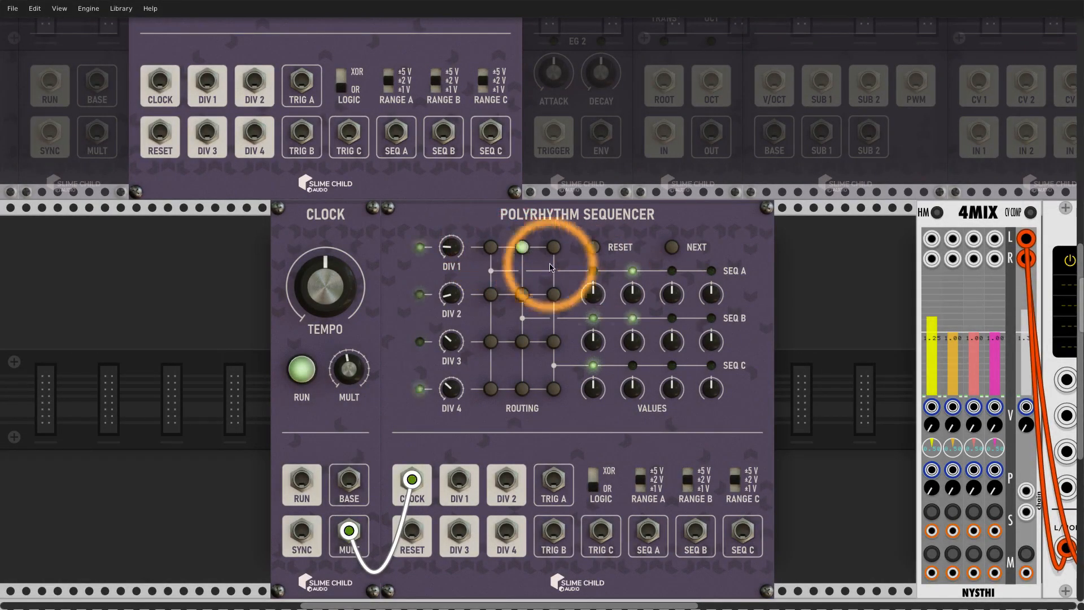
pyautogui.click(634, 311)
pyautogui.click(557, 253)
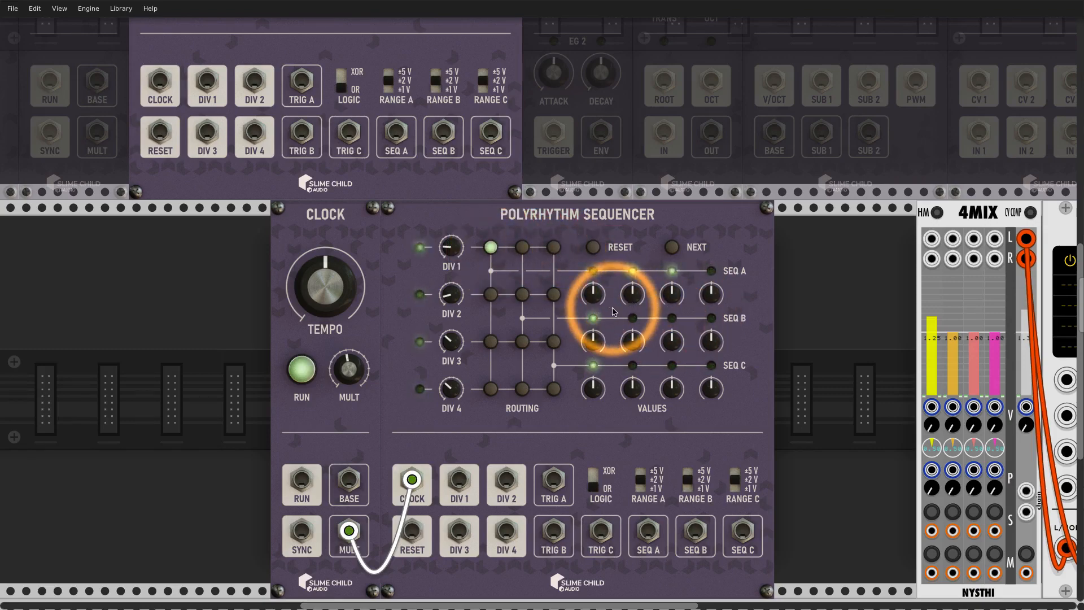
# - Duplicate the Sub-Oscillator and place the copy beside the Polyrhythm Sequencer in the lower row
pyautogui.scroll(-3, 609, 311)
pyautogui.scroll(-2, 611, 308)
pyautogui.moveTo(624, 267); pyautogui.dragTo(469, 270)
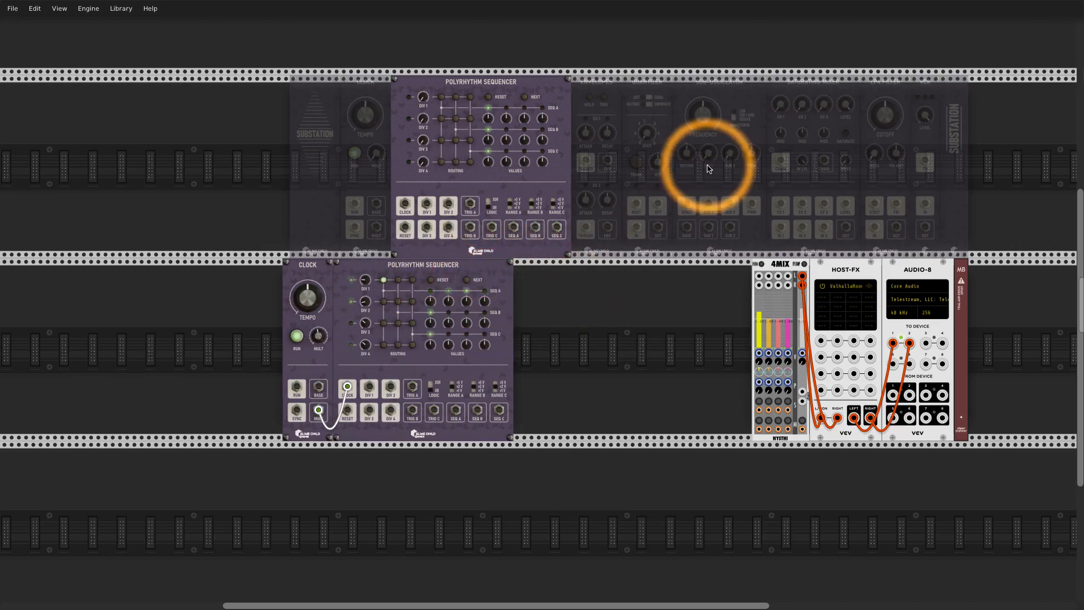
pyautogui.hotkey('ctrl', 'd')
pyautogui.moveTo(707, 174); pyautogui.dragTo(546, 276)
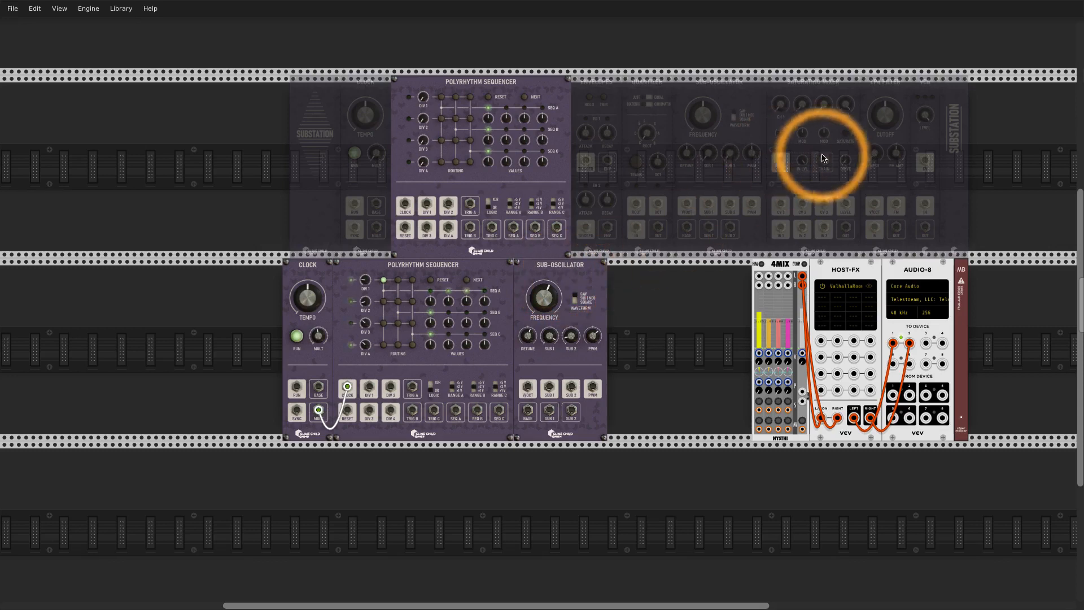
# - Add a Saturating Mixer fed by the Sub-Oscillator's BASE, SUB 1 and SUB 2 outputs, and raise its channel levels
pyautogui.moveTo(814, 174); pyautogui.dragTo(629, 345)
pyautogui.moveTo(528, 410); pyautogui.dragTo(643, 411)
pyautogui.moveTo(571, 410); pyautogui.dragTo(665, 411)
pyautogui.click(623, 289)
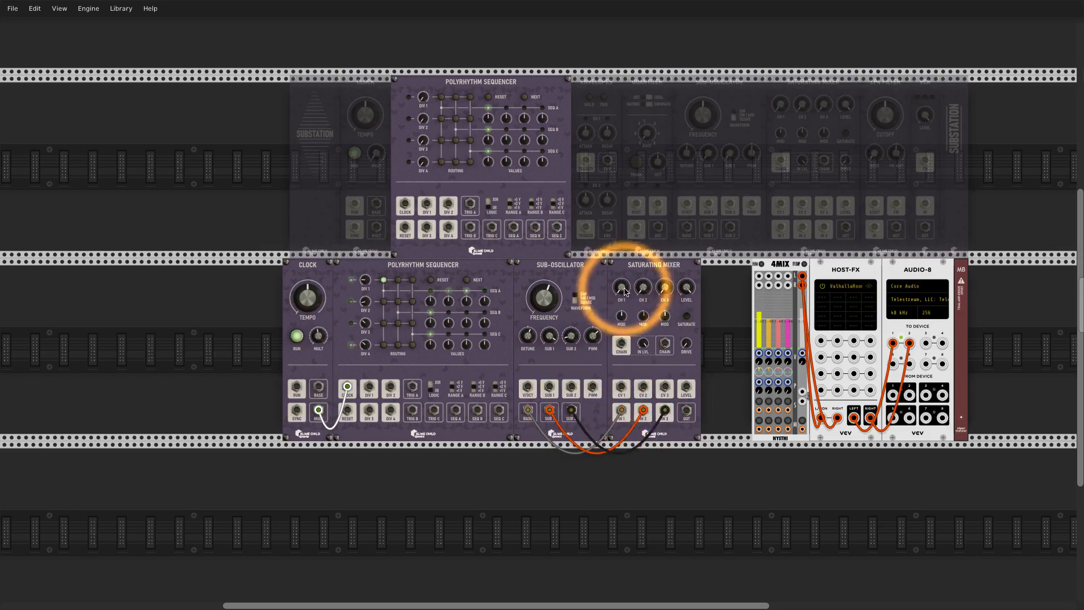
pyautogui.moveTo(644, 289); pyautogui.dragTo(592, 268)
# - Add an LP4 Filter after the Saturating Mixer and patch the mixer's OUT through it into 4MIX's first input
pyautogui.press('super+d')
pyautogui.moveTo(972, 93); pyautogui.dragTo(622, 294)
pyautogui.moveTo(614, 411); pyautogui.dragTo(643, 410)
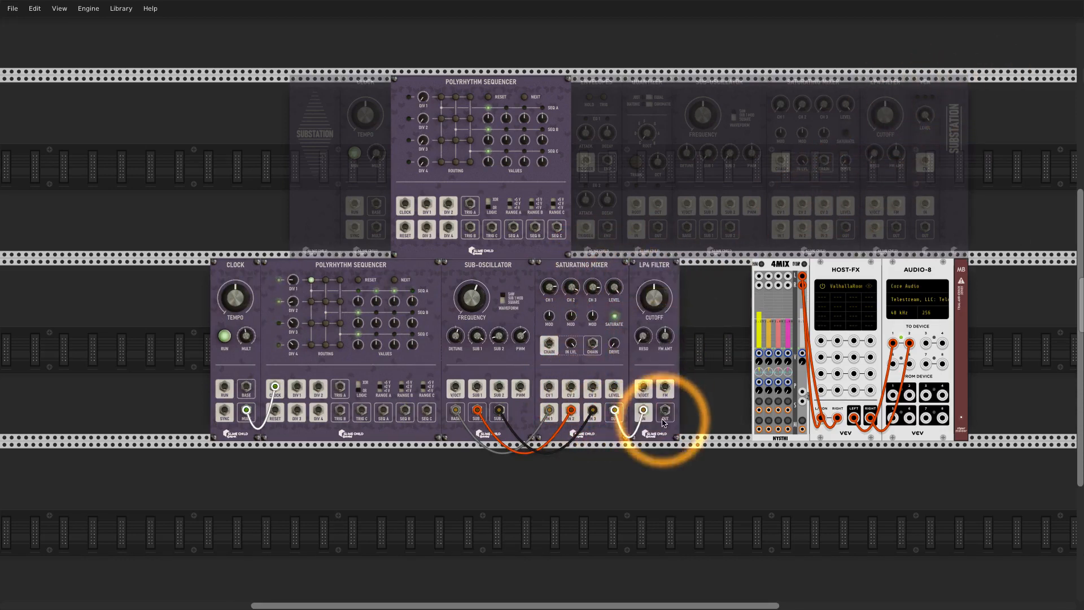
pyautogui.moveTo(698, 383); pyautogui.dragTo(762, 278)
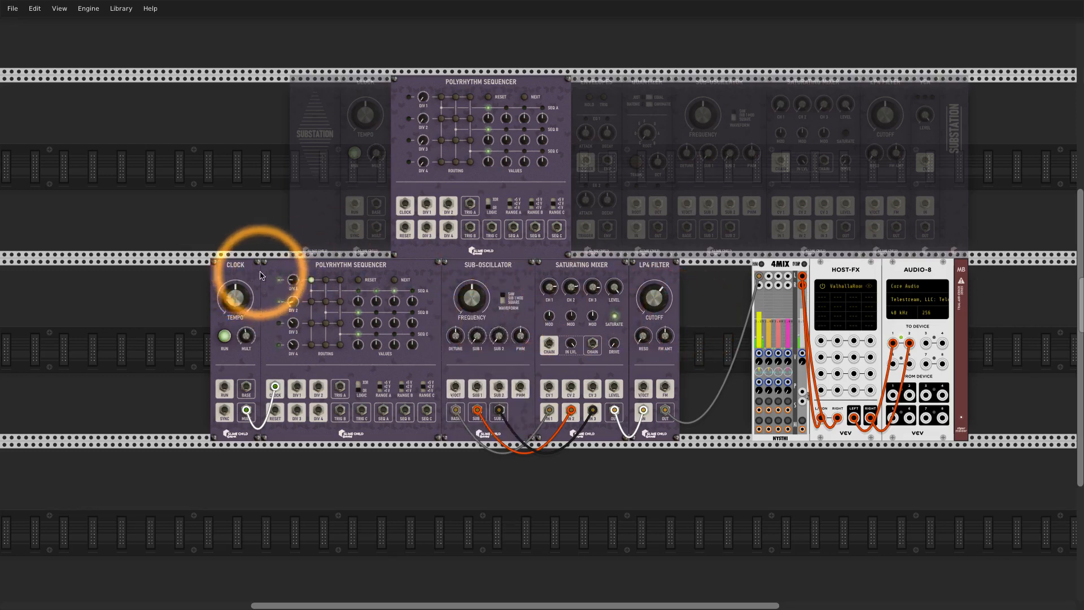
# - Patch the Polyrhythm Sequencer's SEQ A output into the Sub-Oscillator's V/OCT input
pyautogui.moveTo(258, 266); pyautogui.dragTo(280, 266)
pyautogui.scroll(2, 607, 334)
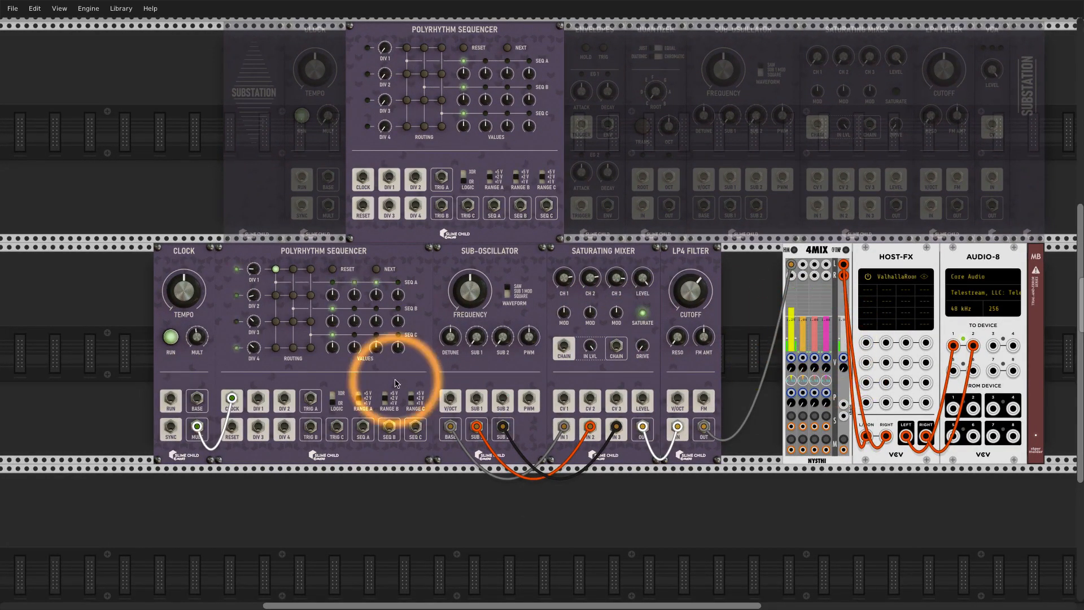
pyautogui.moveTo(363, 426); pyautogui.dragTo(450, 399)
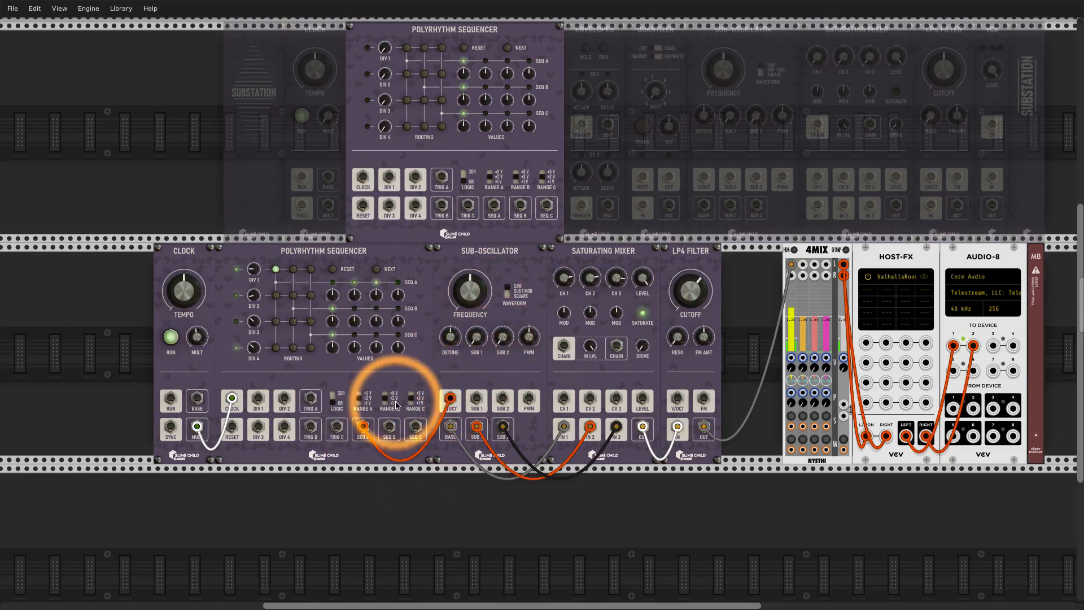
# - Move the Quantizer from the upper row to before the Sub-Oscillator and patch SEQ A through it into V/OCT
pyautogui.moveTo(354, 294); pyautogui.dragTo(549, 271)
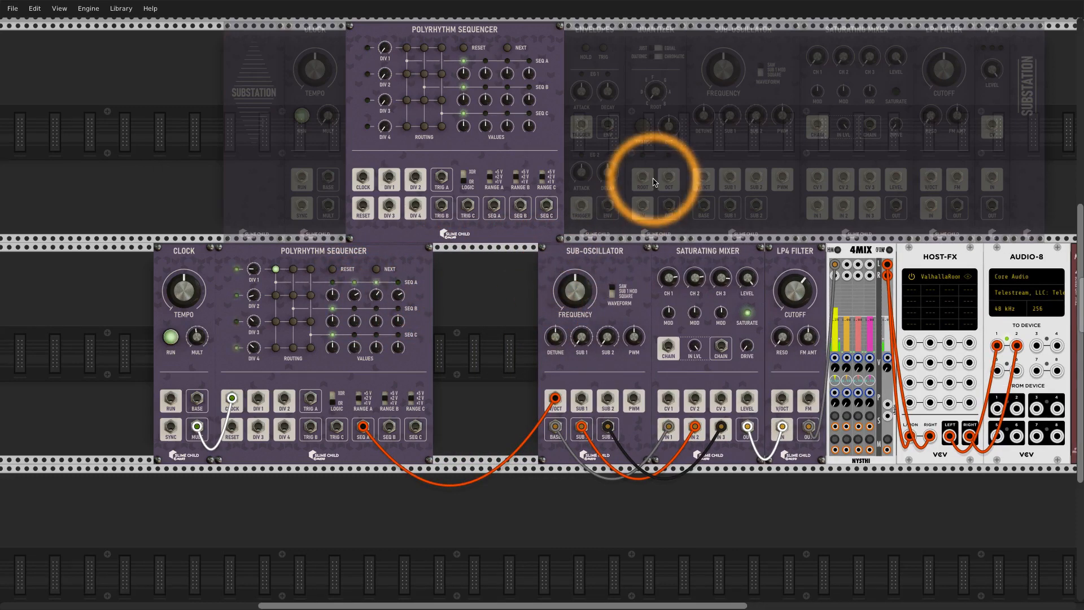
pyautogui.moveTo(659, 32); pyautogui.dragTo(541, 233)
pyautogui.moveTo(554, 399)
pyautogui.mouseDown()
pyautogui.moveTo(494, 426)
pyautogui.moveTo(555, 398)
pyautogui.mouseUp()
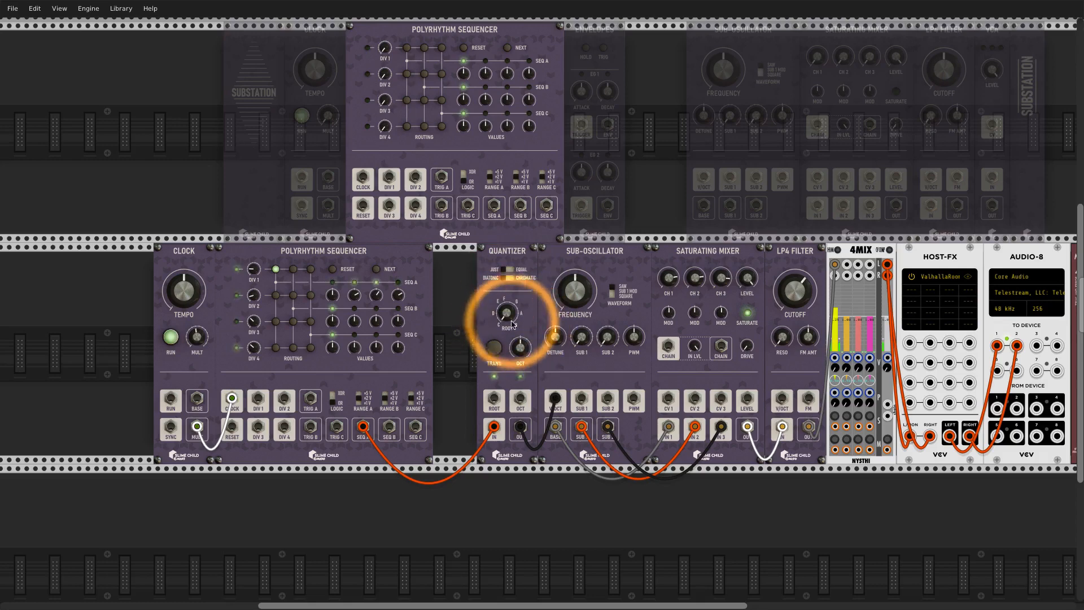
# - Adjust the SEQ A step values and move the Clock and Polyrhythm Sequencer up against the Quantizer
pyautogui.moveTo(399, 295); pyautogui.dragTo(399, 333)
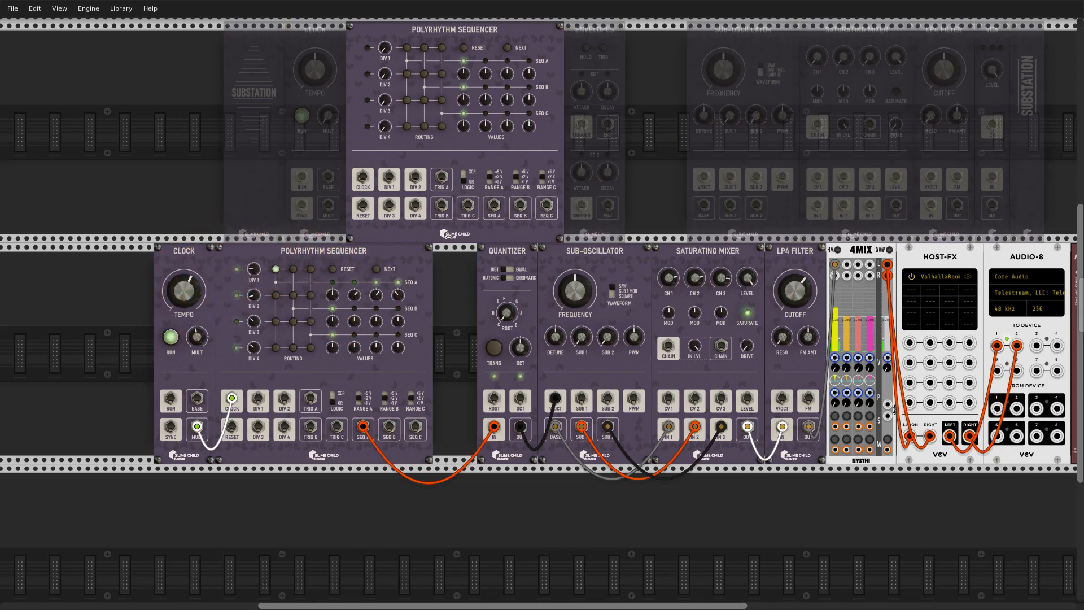
pyautogui.moveTo(198, 259); pyautogui.dragTo(242, 259)
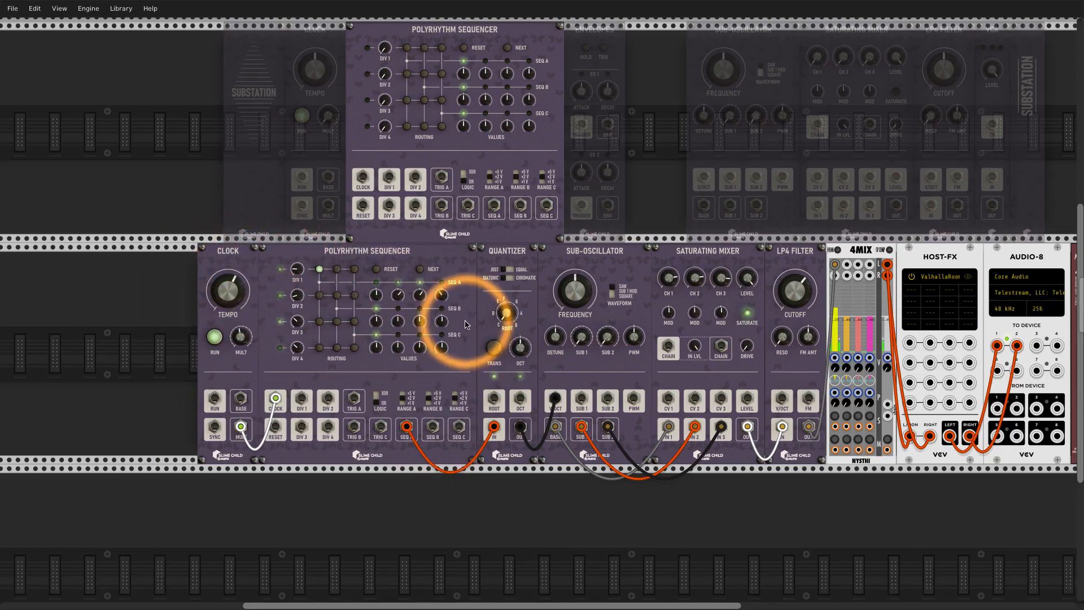
pyautogui.scroll(3, 285, 285)
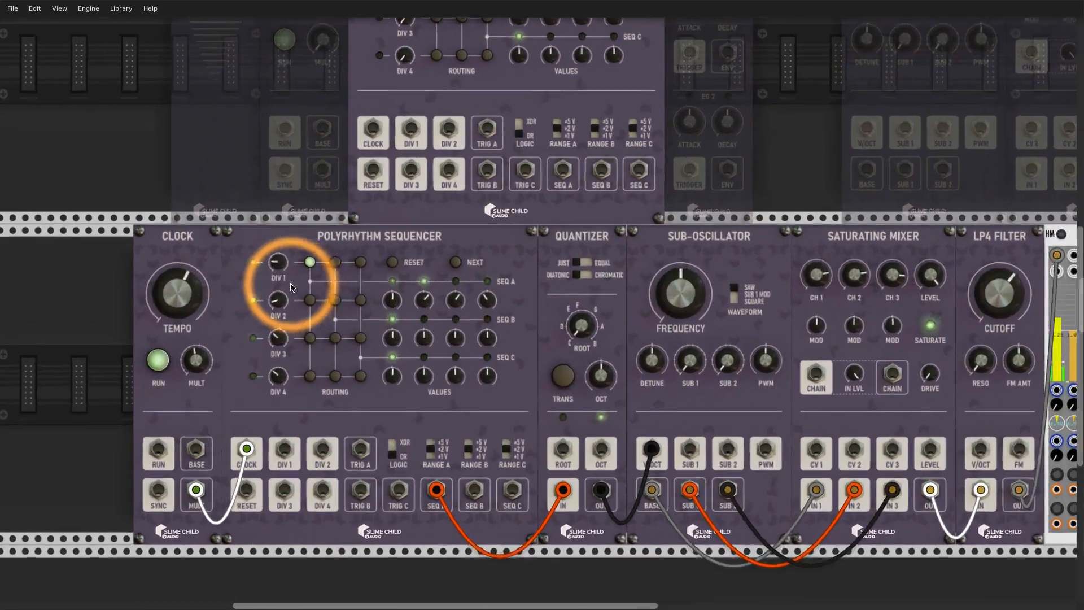
# - Route DIV 2 to SEQ A alongside DIV 1 and lower the Clock's TEMPO
pyautogui.hscroll(1, 333, 290)
pyautogui.scroll(-1, 333, 291)
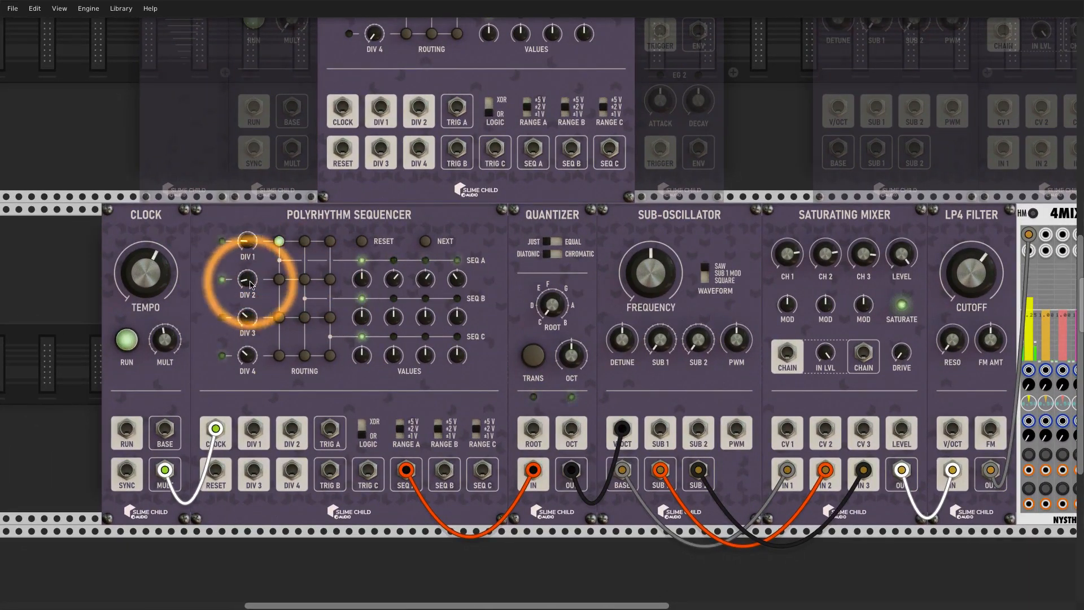
pyautogui.rightClick(243, 233)
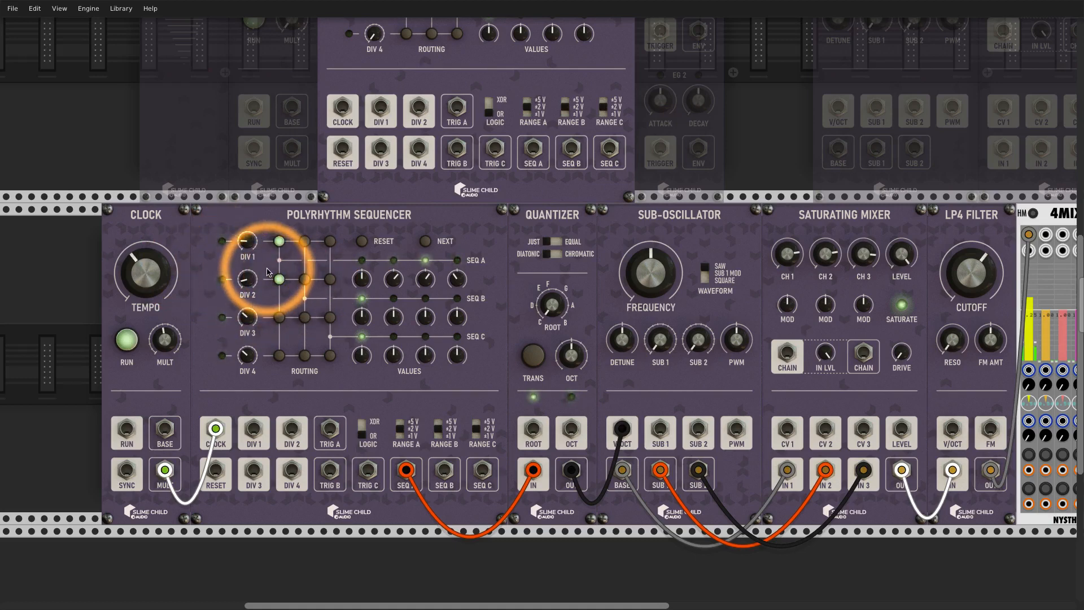
# - Route DIV 3 and DIV 4 to SEQ B in the Polyrhythm Sequencer's routing grid
pyautogui.scroll(-4, 420, 288)
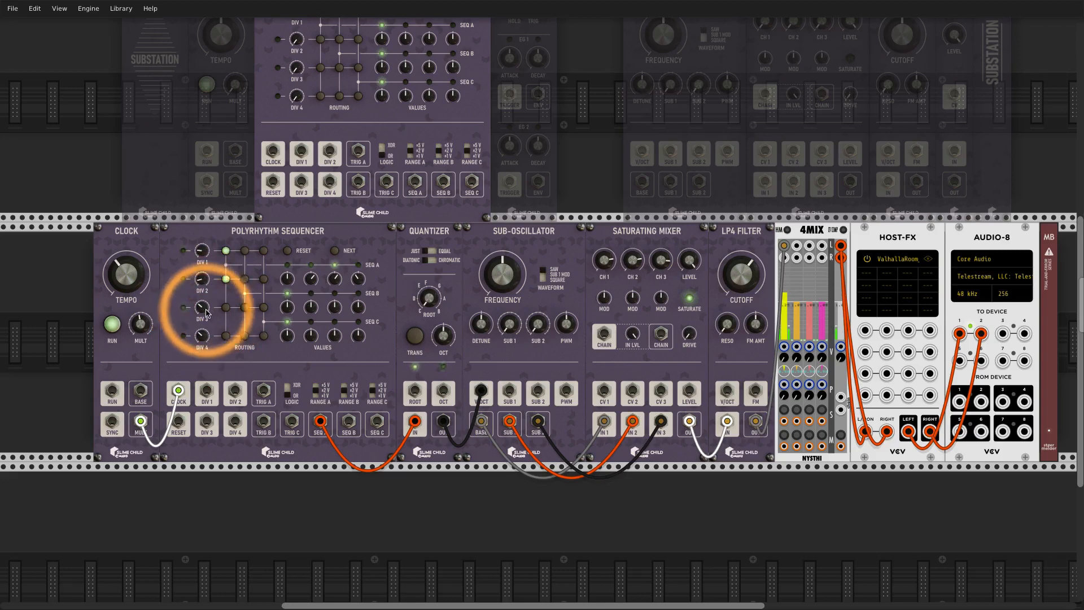
pyautogui.hscroll(-1, 201, 317)
pyautogui.hscroll(-1, 201, 316)
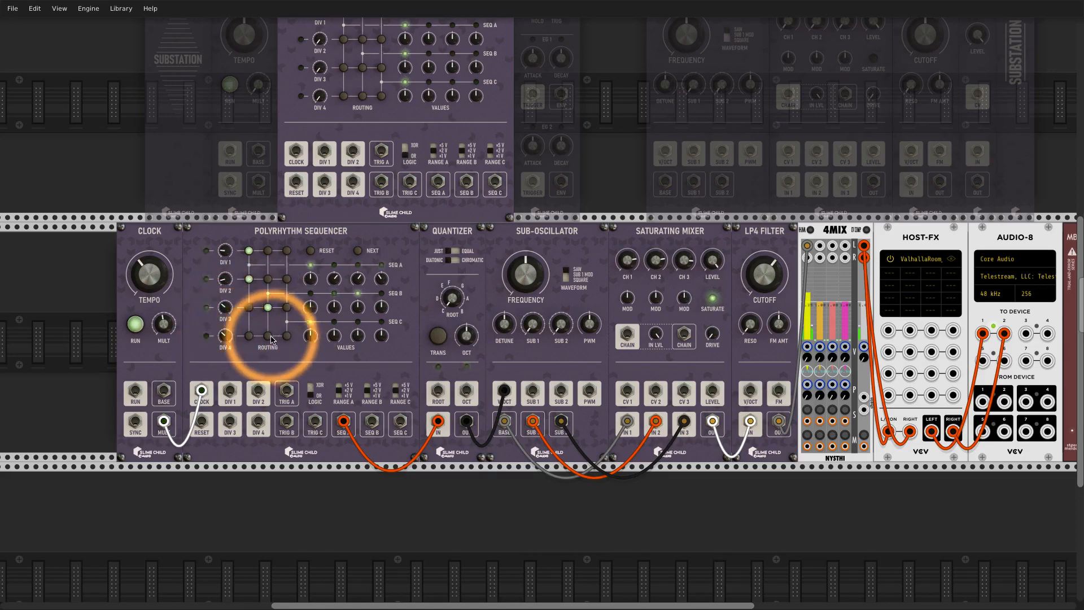
pyautogui.click(267, 335)
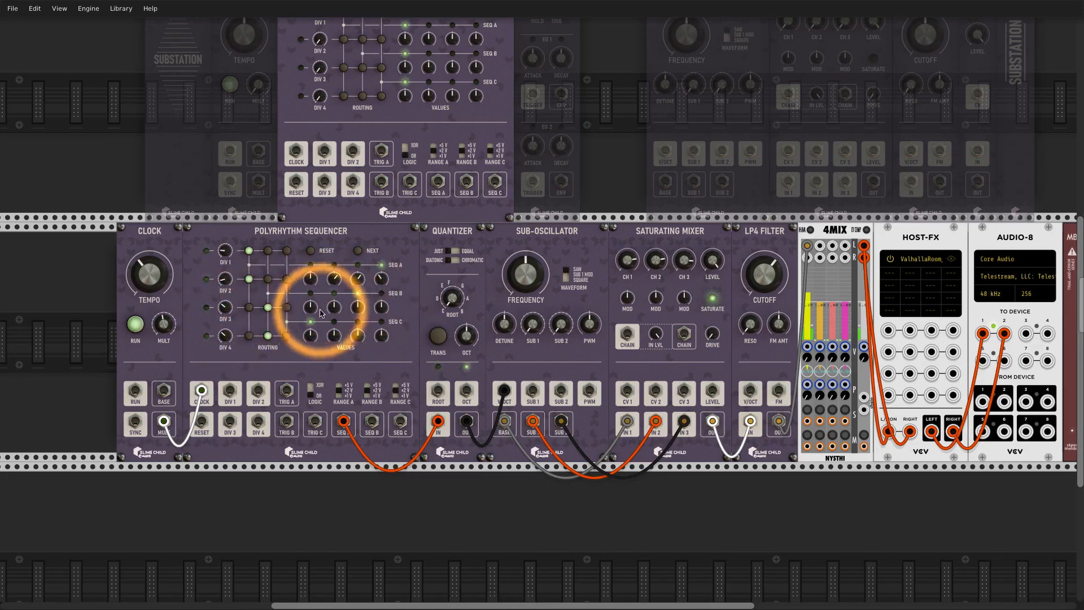
# - Patch SEQ B into the Sub-Oscillator's SUB 1 input and vary the SEQ B step values
pyautogui.moveTo(372, 421); pyautogui.dragTo(532, 389)
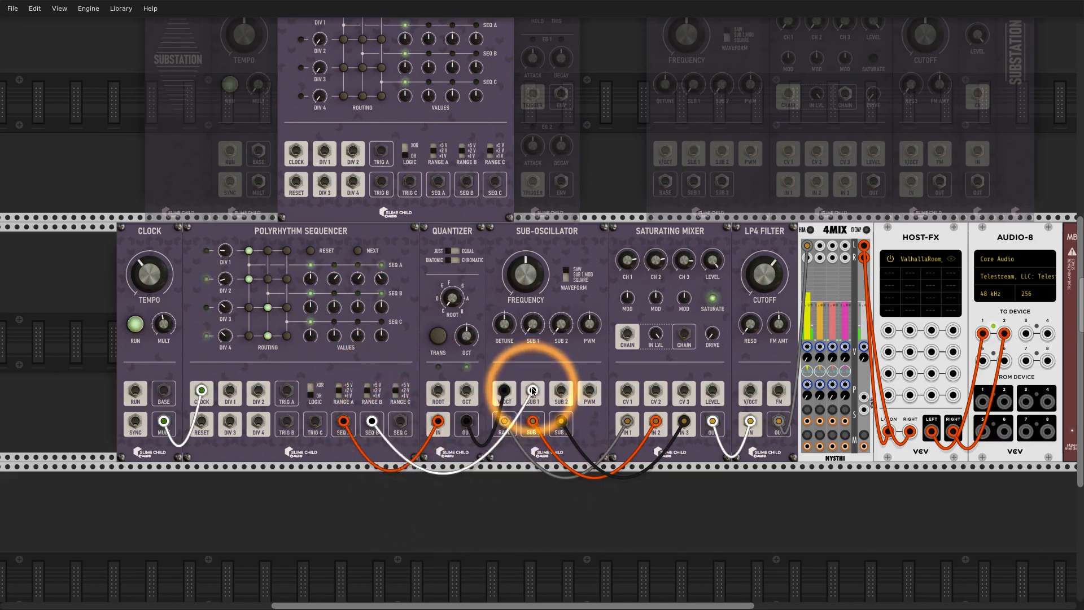
pyautogui.click(330, 305)
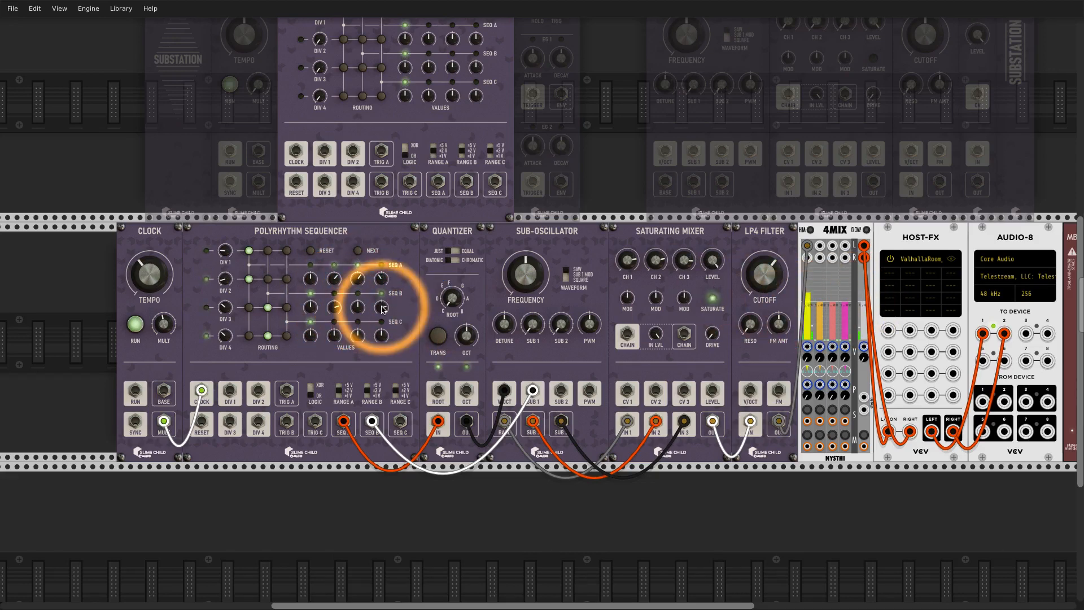
pyautogui.scroll(2, 344, 322)
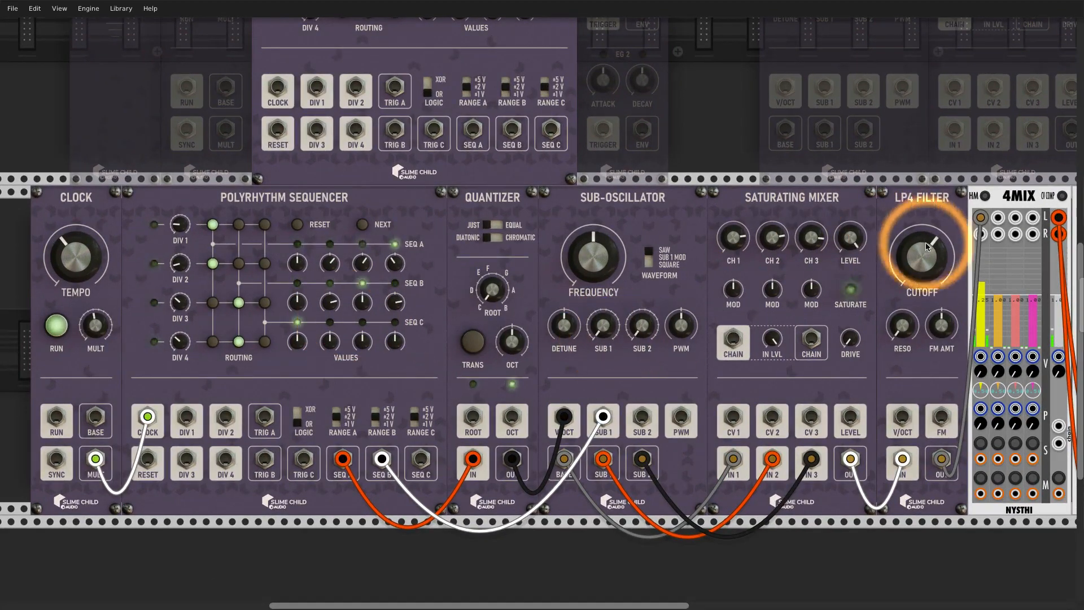
# - Route DIV 1 and DIV 4 to SEQ C and patch the SEQ C output into the Sub-Oscillator's SUB 2 input
pyautogui.scroll(-3, 733, 320)
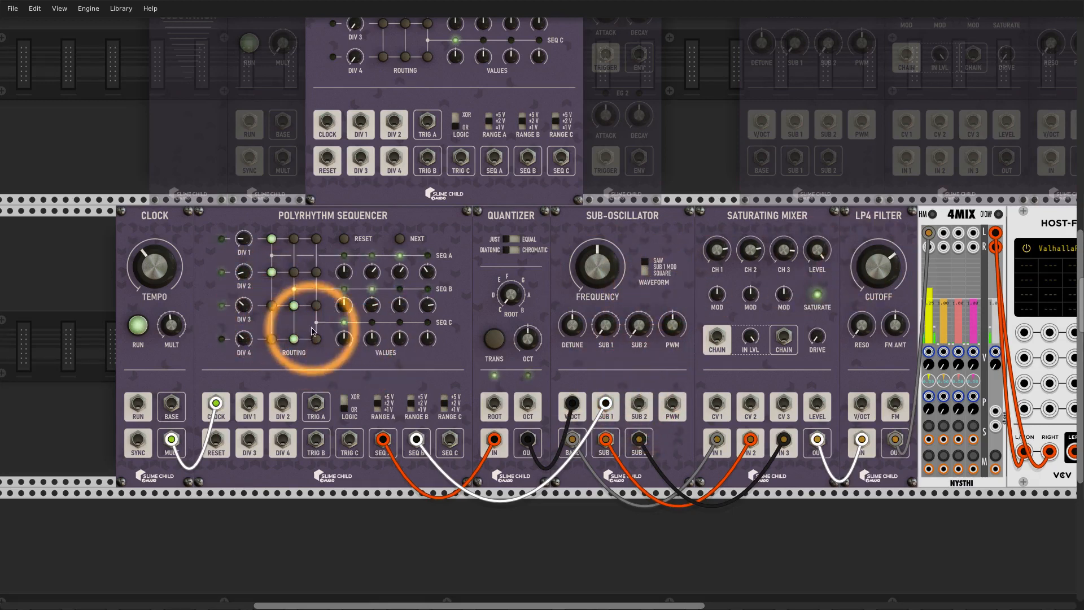
pyautogui.scroll(1, 295, 293)
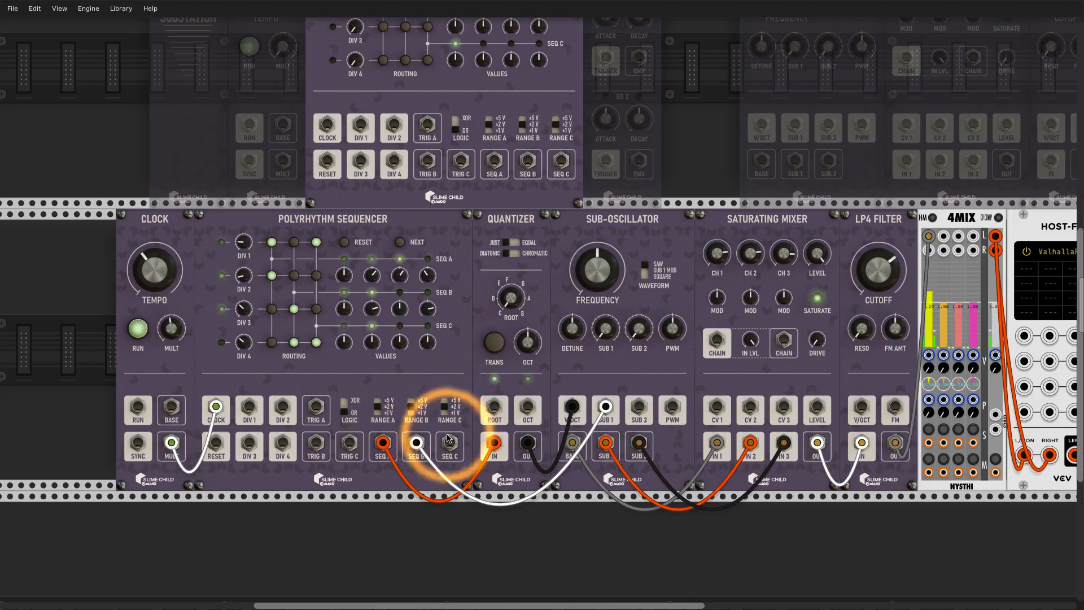
pyautogui.moveTo(449, 442); pyautogui.dragTo(639, 407)
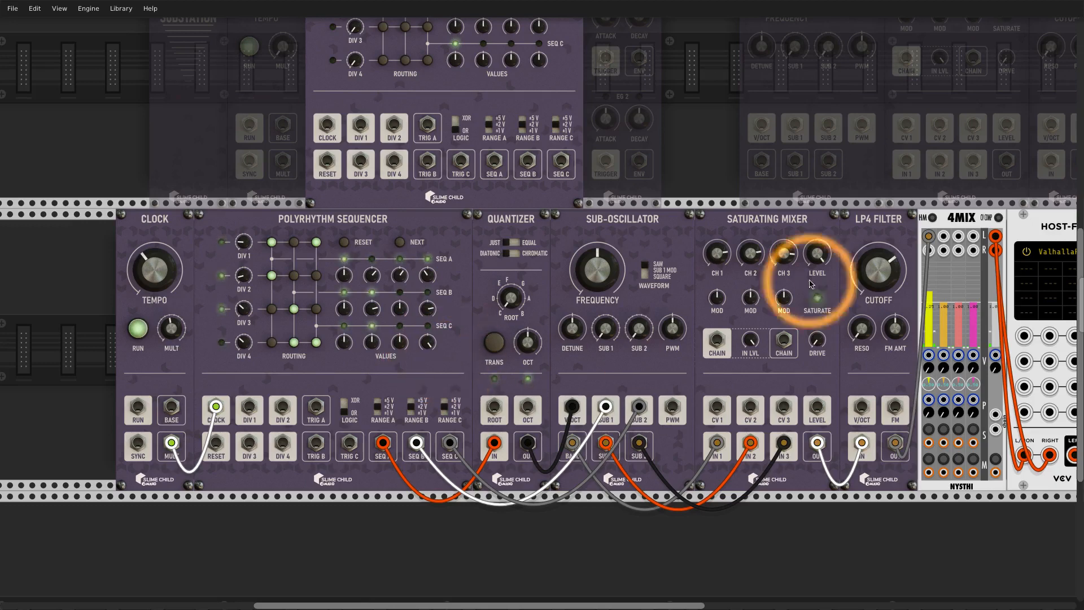
# - Raise the LP4 Filter's CUTOFF and change the Sub-Oscillator's WAVEFORM to vary the sequenced sound
pyautogui.moveTo(878, 271); pyautogui.dragTo(880, 277)
pyautogui.moveTo(607, 277); pyautogui.dragTo(623, 285)
pyautogui.hscroll(1, 623, 282)
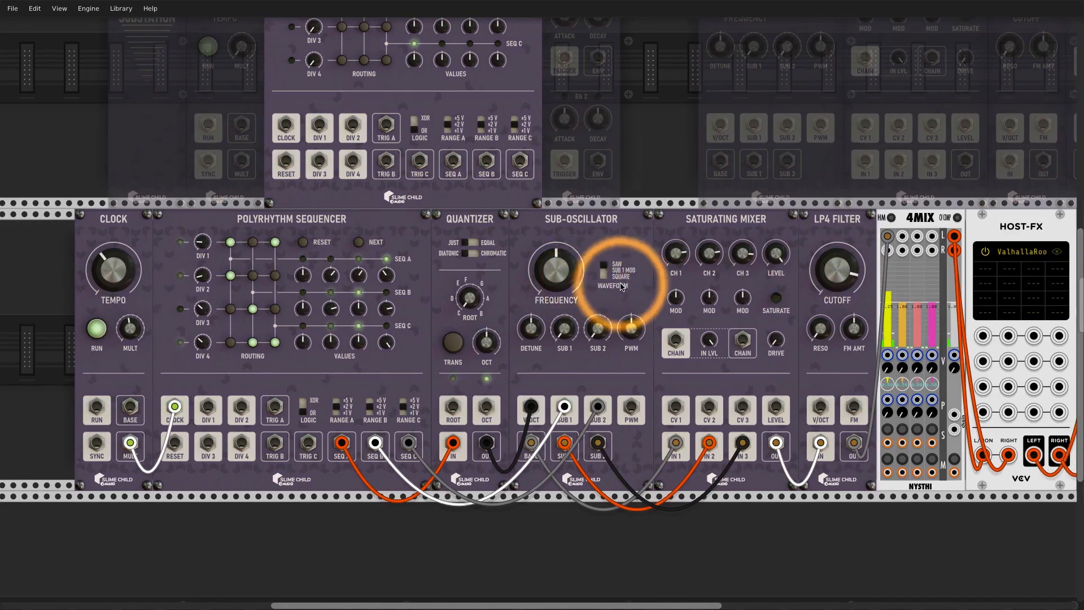
pyautogui.scroll(1, 607, 264)
pyautogui.click(605, 272)
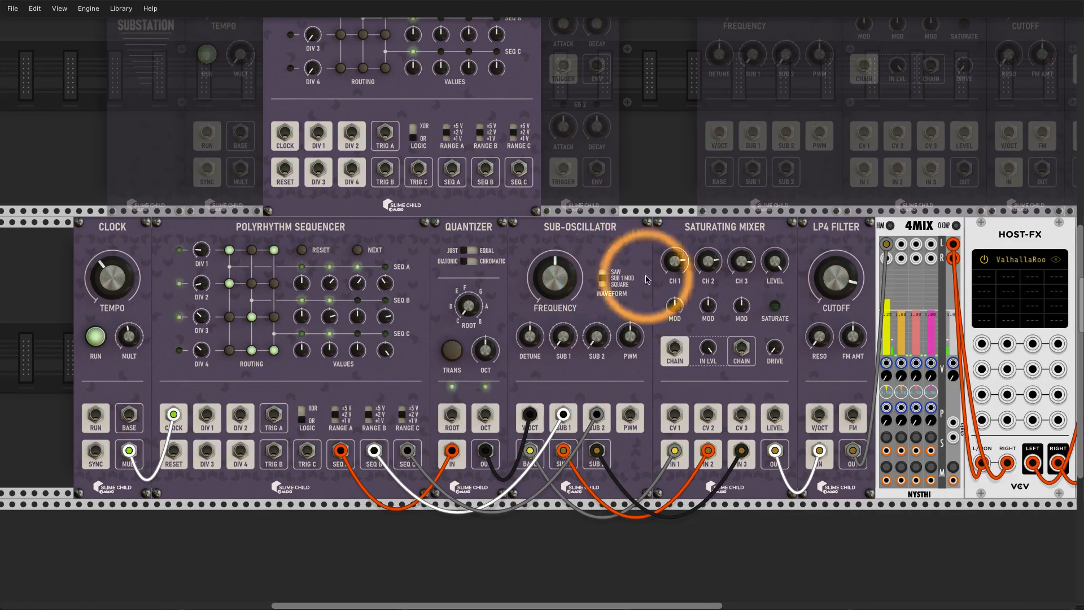
pyautogui.moveTo(835, 277); pyautogui.dragTo(837, 274)
pyautogui.scroll(-1, 771, 304)
pyautogui.hscroll(3, 770, 305)
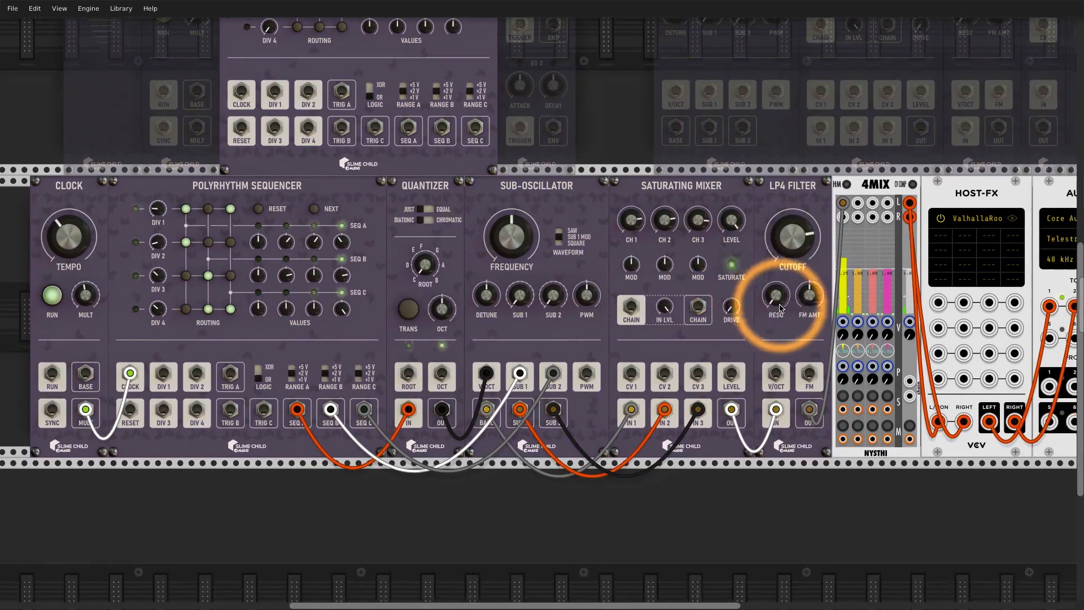
# - Patch the Sub-Oscillator's SUB 1 output into the LP4 Filter's FM input
pyautogui.scroll(1, 745, 299)
pyautogui.hscroll(2, 745, 299)
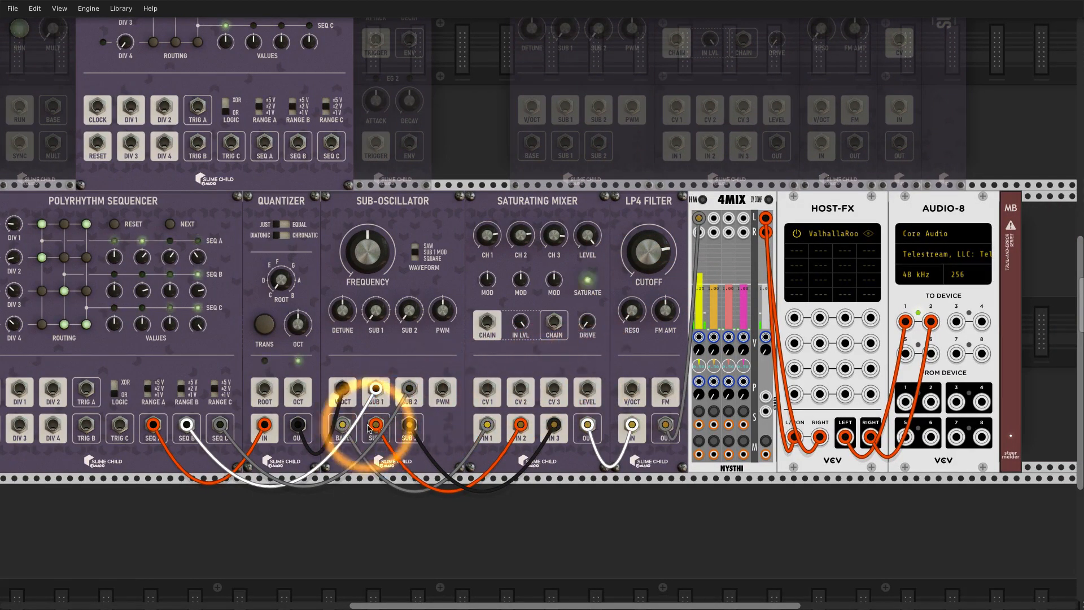
pyautogui.scroll(1, 655, 310)
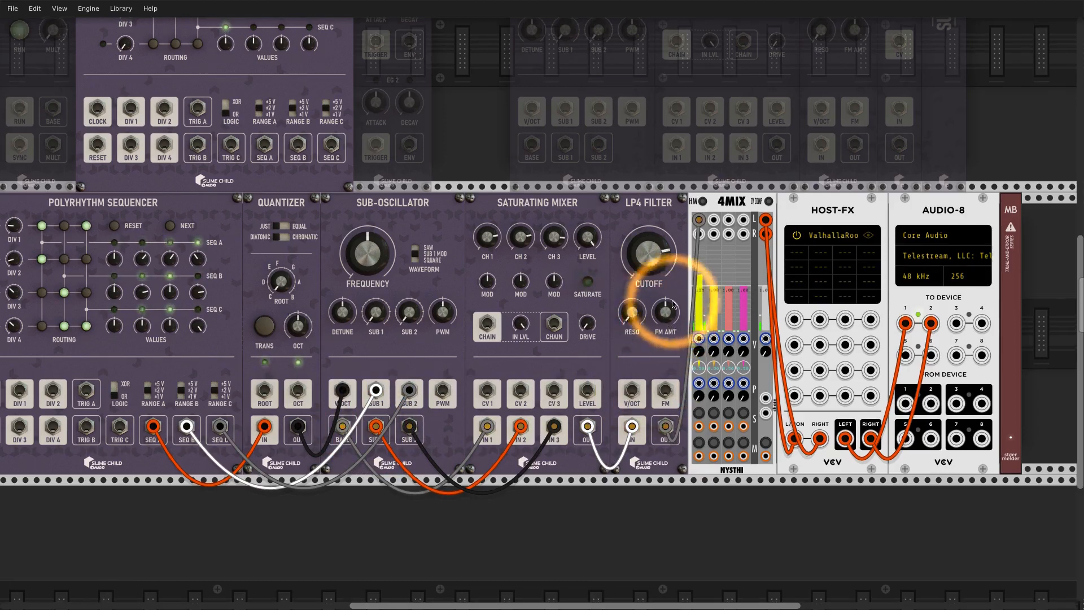
pyautogui.moveTo(665, 389); pyautogui.dragTo(375, 429)
# - Lower the LP4 Filter's CUTOFF and raise its FM AMT, varying both to shape the audio-rate modulation
pyautogui.moveTo(649, 254); pyautogui.dragTo(649, 254)
pyautogui.moveTo(665, 312); pyautogui.dragTo(664, 304)
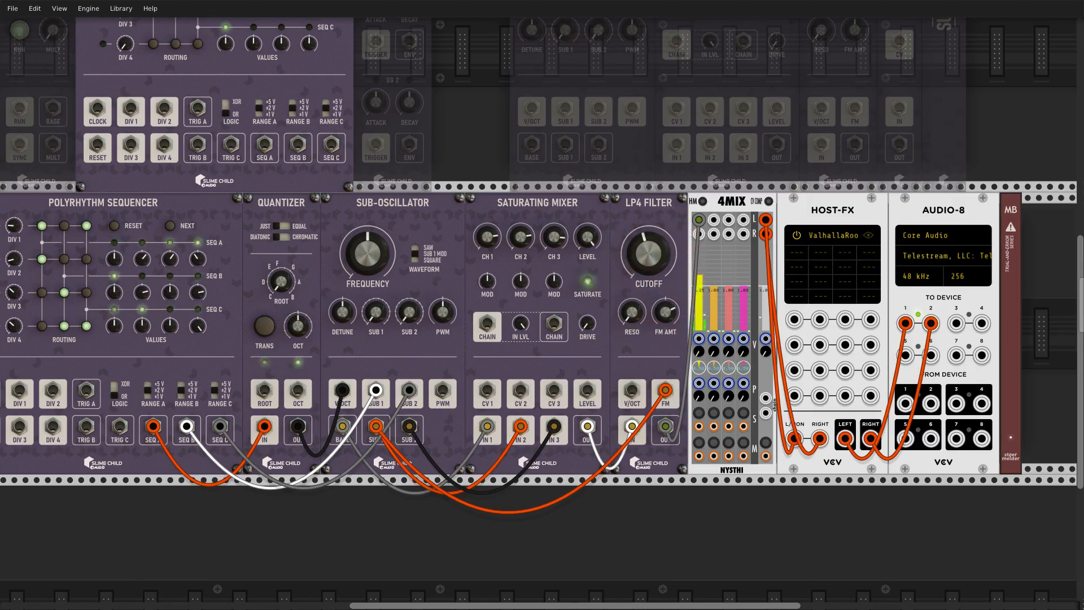
pyautogui.hscroll(-3, 663, 288)
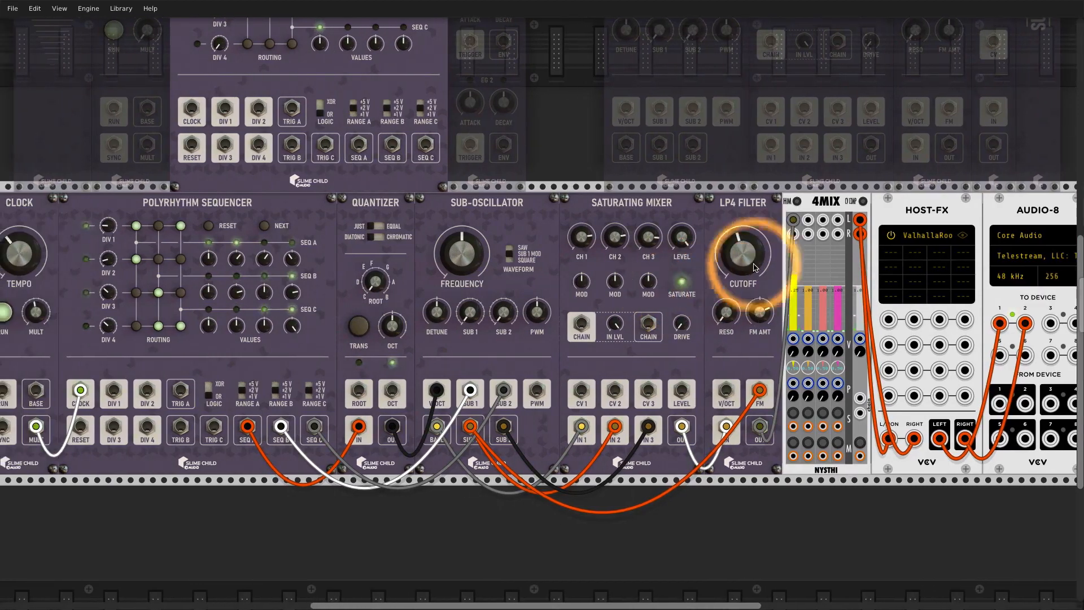
pyautogui.moveTo(755, 255); pyautogui.dragTo(754, 254)
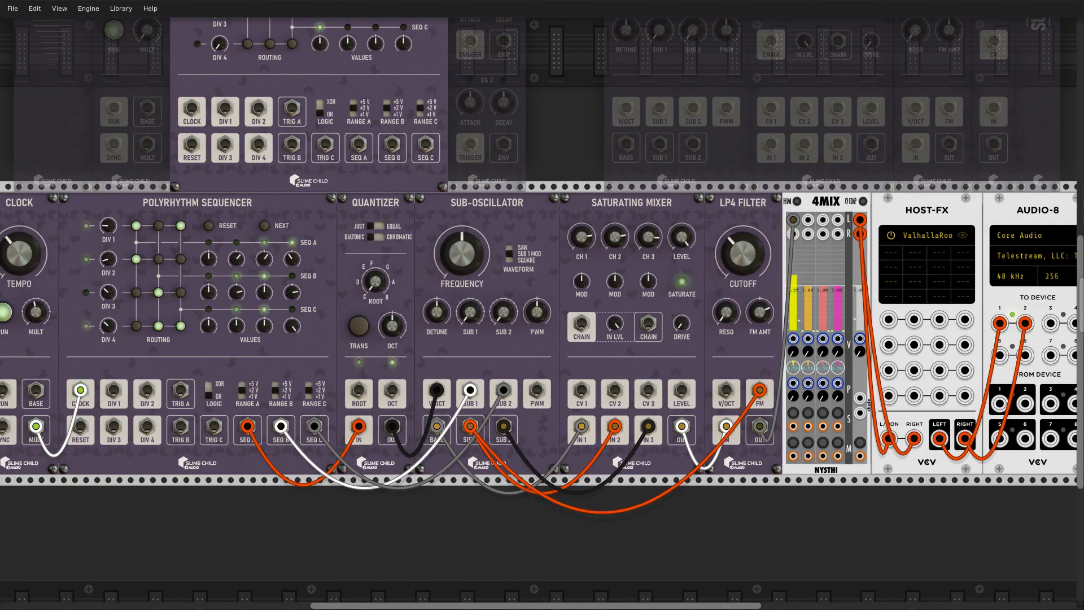
pyautogui.moveTo(752, 307); pyautogui.dragTo(751, 249)
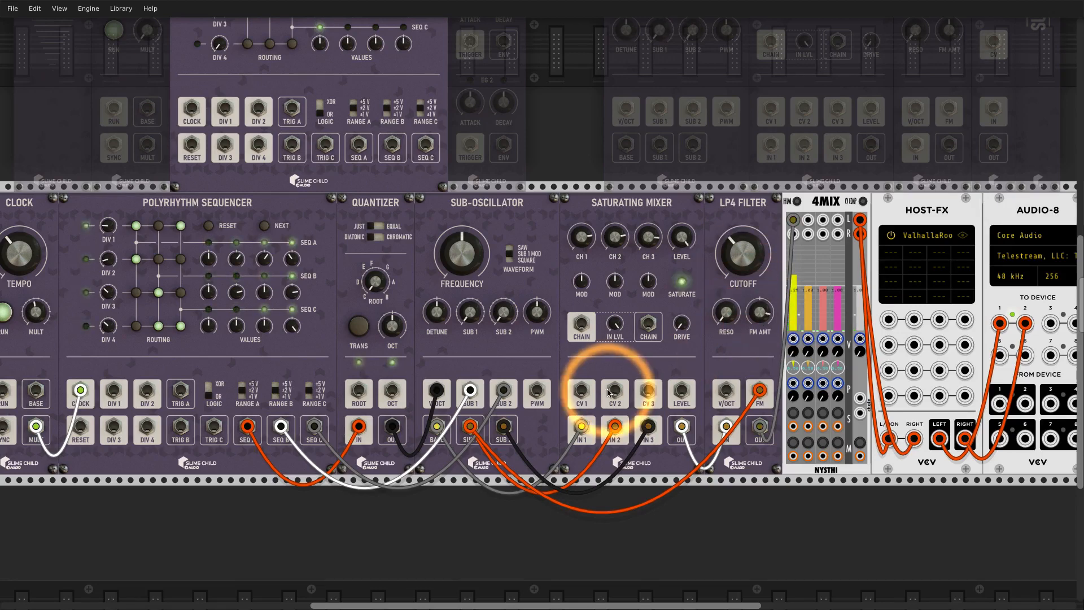
# - Try the Polyrhythm Sequencer's RANGE switches, leaving RANGE A, RANGE B and RANGE C at ±2 V
pyautogui.hscroll(-2, 608, 389)
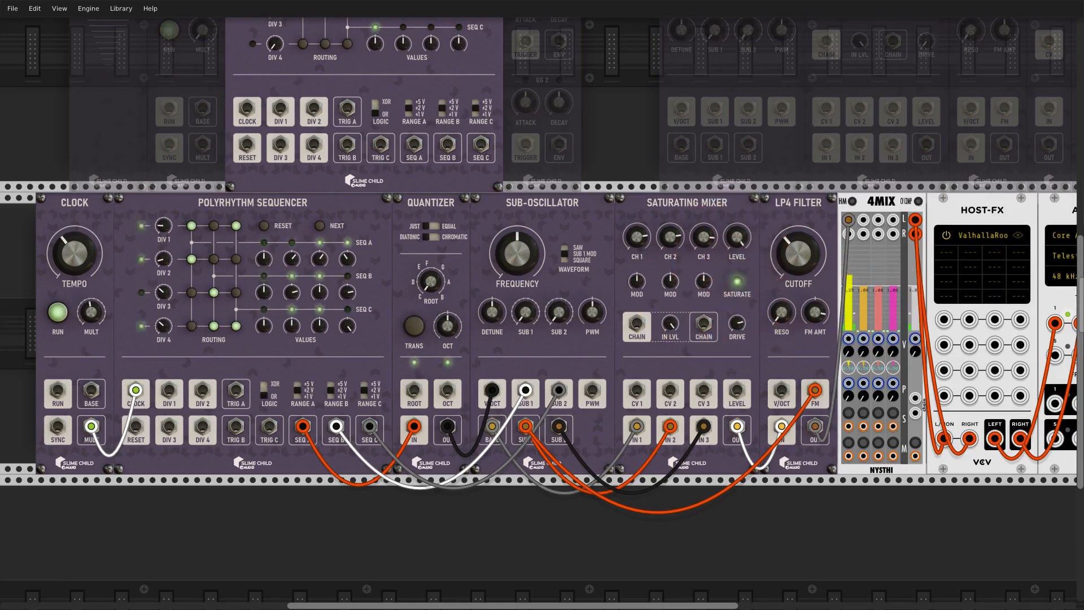
pyautogui.hscroll(-2, 297, 395)
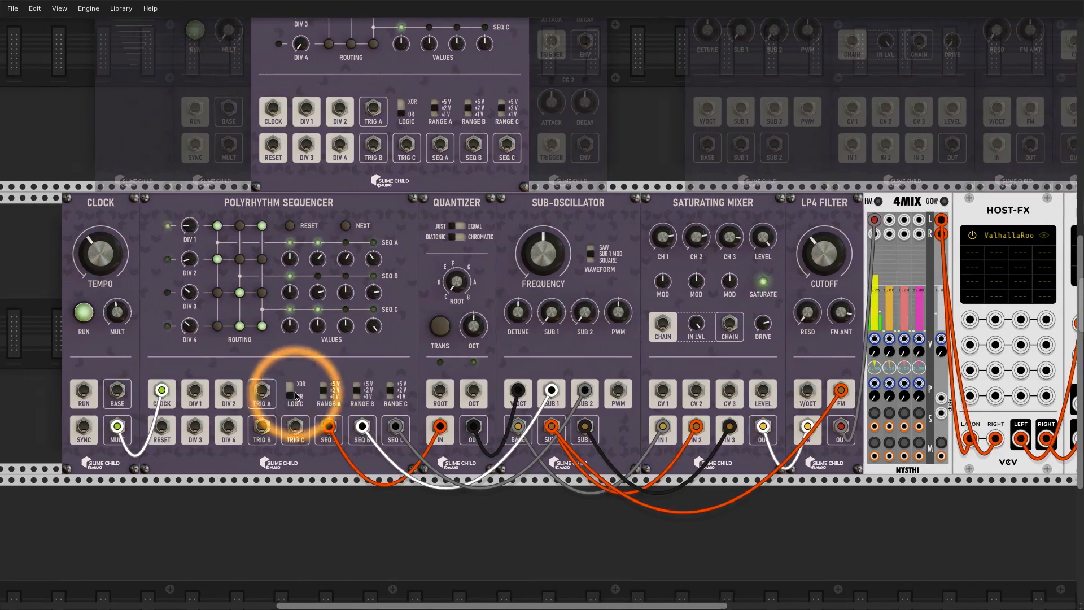
pyautogui.scroll(3, 297, 395)
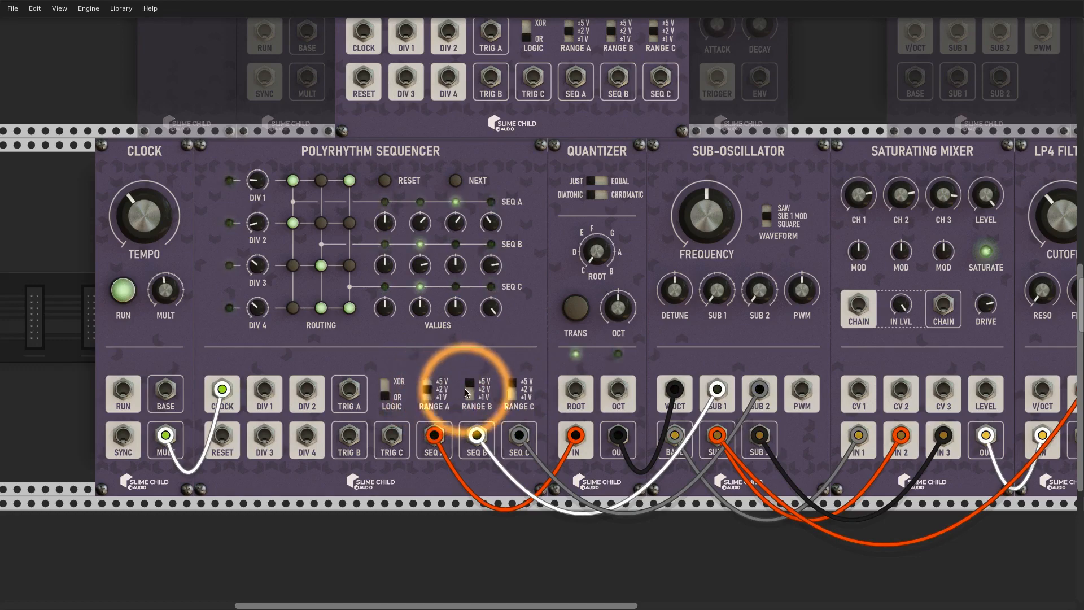
pyautogui.click(512, 391)
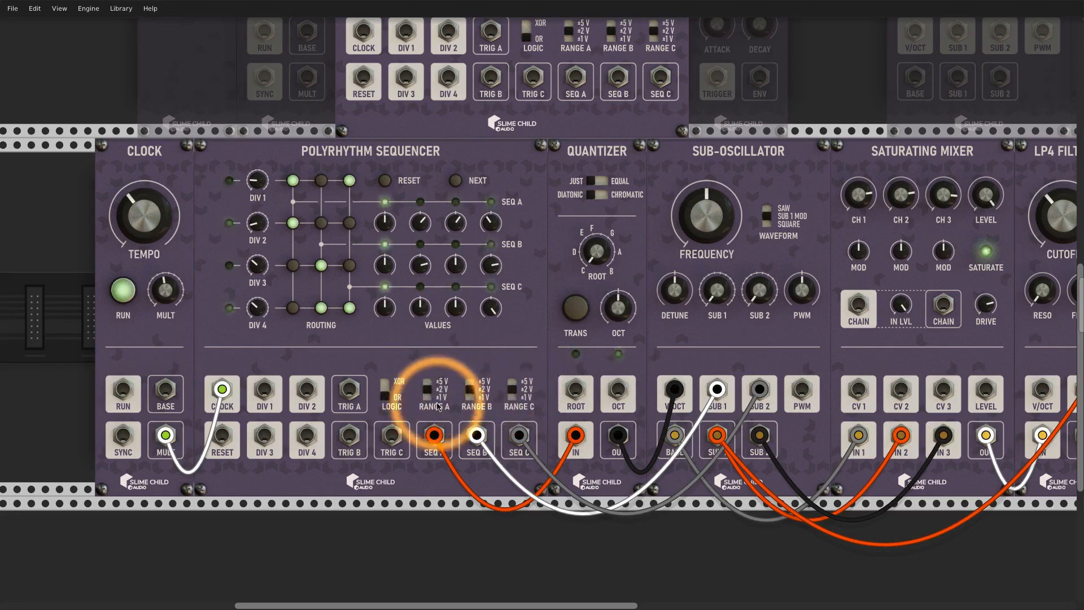
# - Self-patch the Polyrhythm Sequencer: SEQ A into DIV 1, SEQ B into DIV 2 and SEQ C into DIV 3
pyautogui.scroll(-3, 435, 388)
pyautogui.scroll(1, 377, 405)
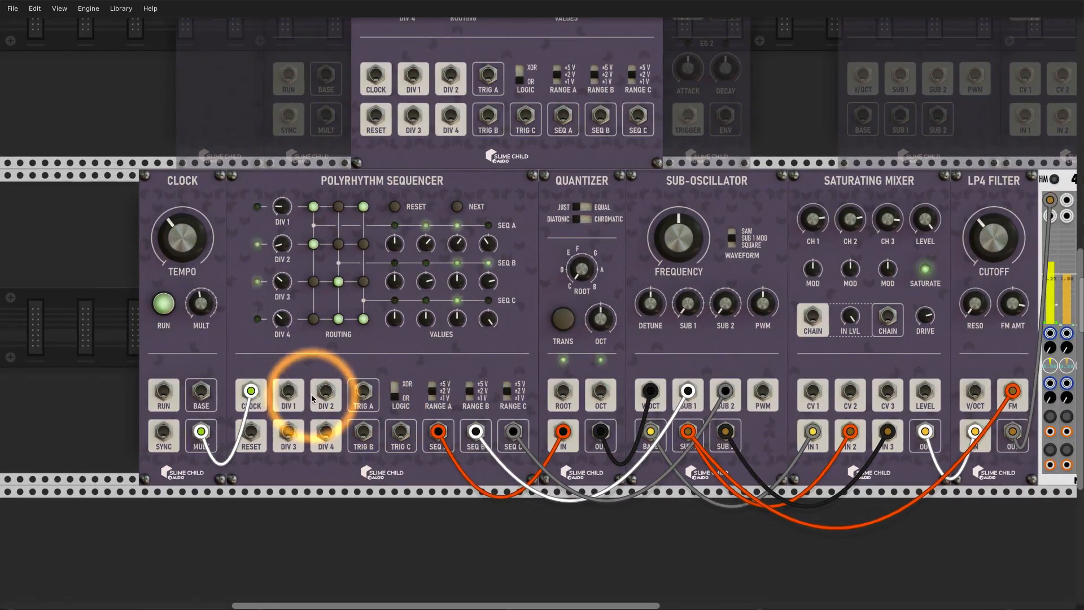
pyautogui.moveTo(288, 392); pyautogui.dragTo(438, 433)
pyautogui.moveTo(327, 399); pyautogui.dragTo(476, 432)
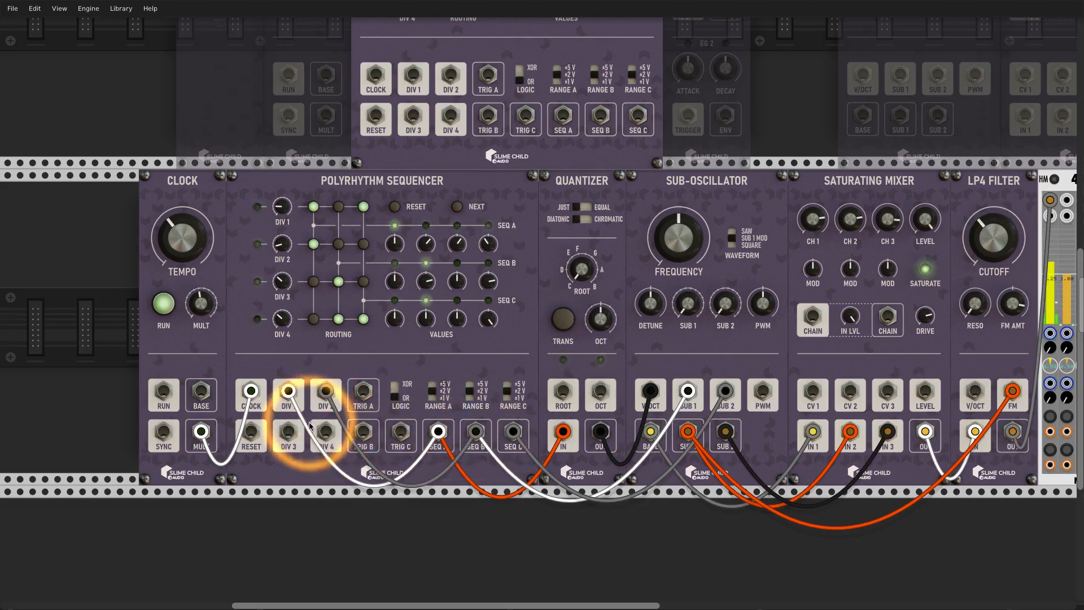
pyautogui.moveTo(288, 431); pyautogui.dragTo(512, 431)
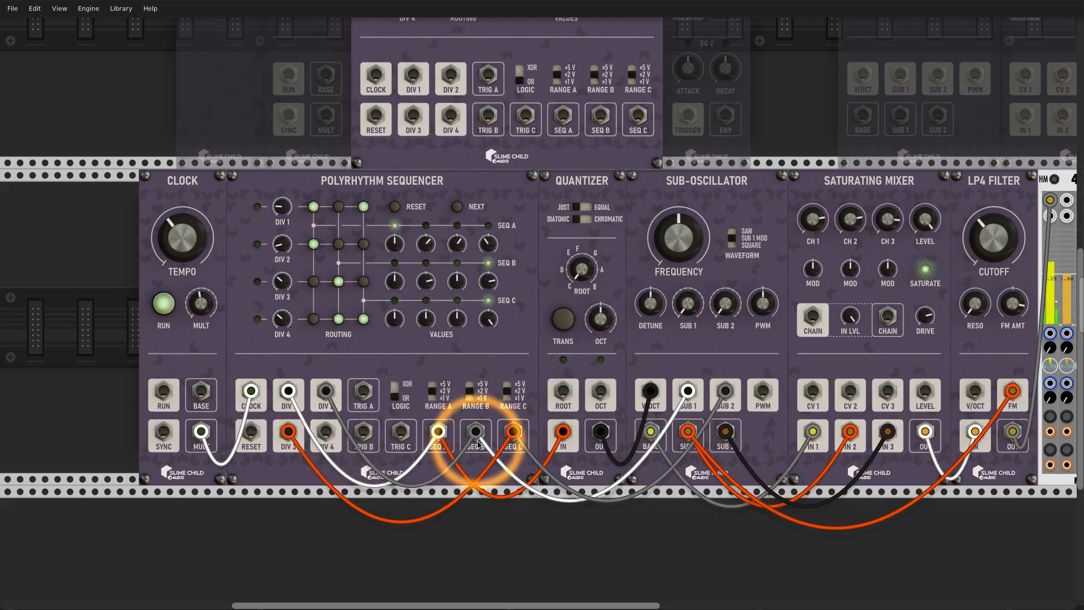
# - Adjust the LP4 Filter's CUTOFF to vary the self-patched sequence's sound
pyautogui.scroll(-3, 476, 446)
pyautogui.hscroll(1, 477, 444)
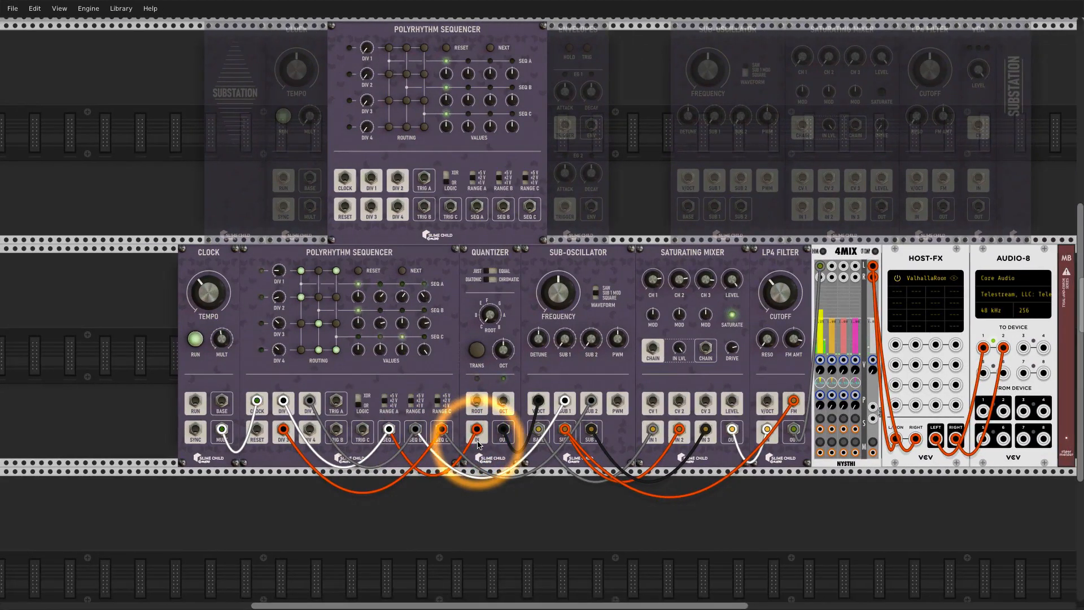
pyautogui.scroll(2, 477, 444)
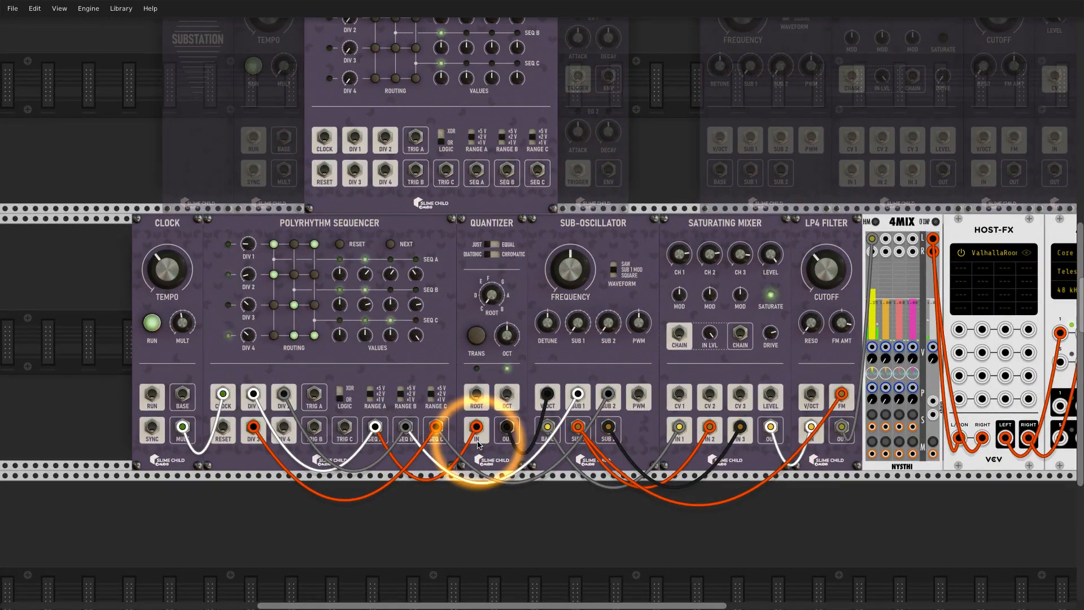
pyautogui.scroll(2, 477, 444)
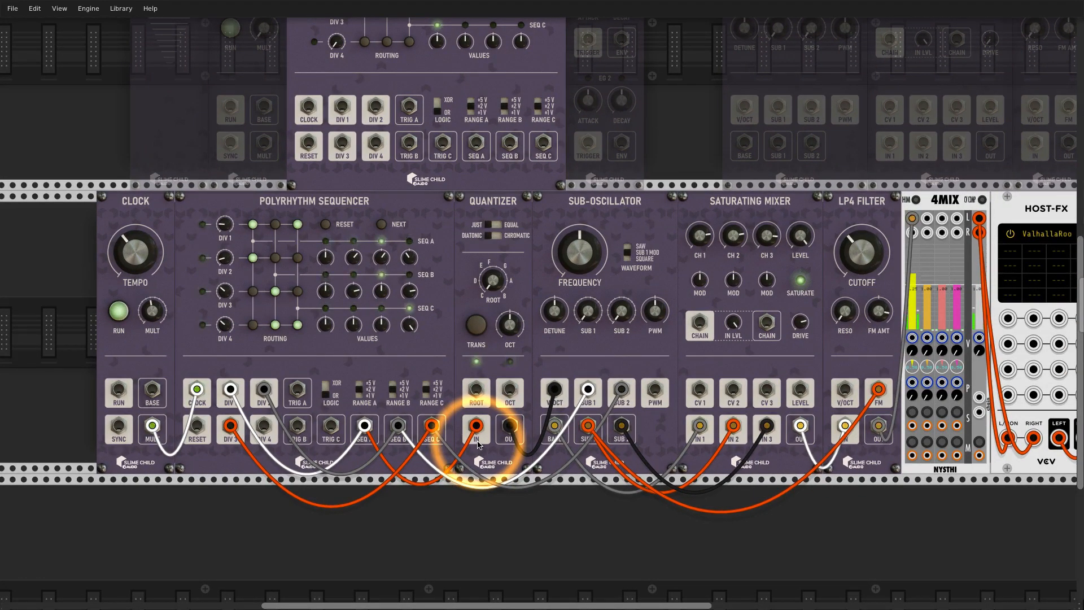
pyautogui.moveTo(861, 251); pyautogui.dragTo(860, 238)
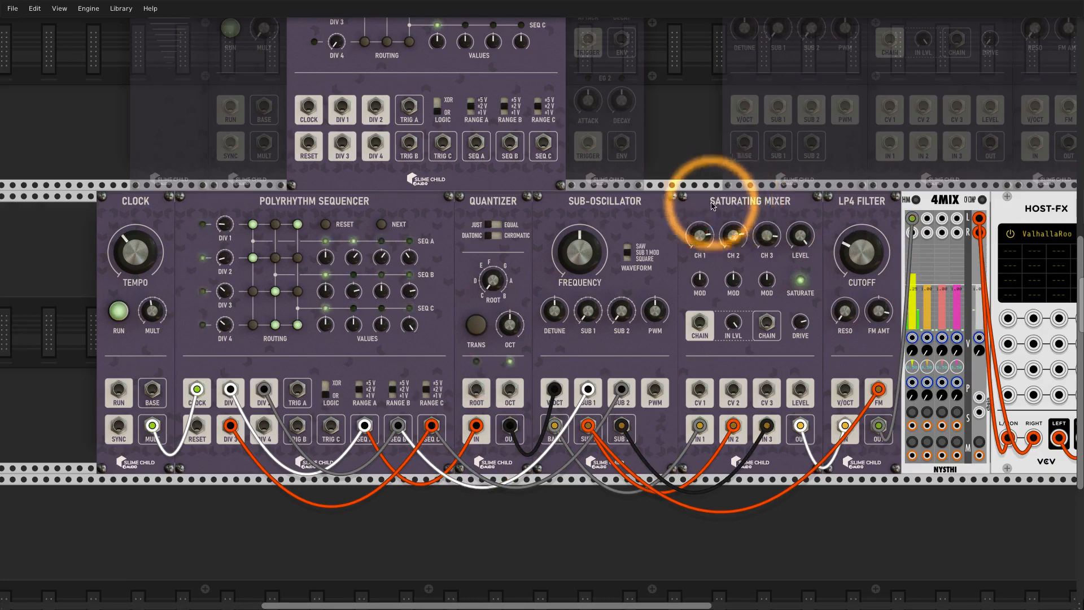
# - Open a gap between the Saturating Mixer and LP4 Filter and place a copy of the Envelopes module there
pyautogui.moveTo(711, 196); pyautogui.dragTo(536, 281)
pyautogui.scroll(-3, 280, 409)
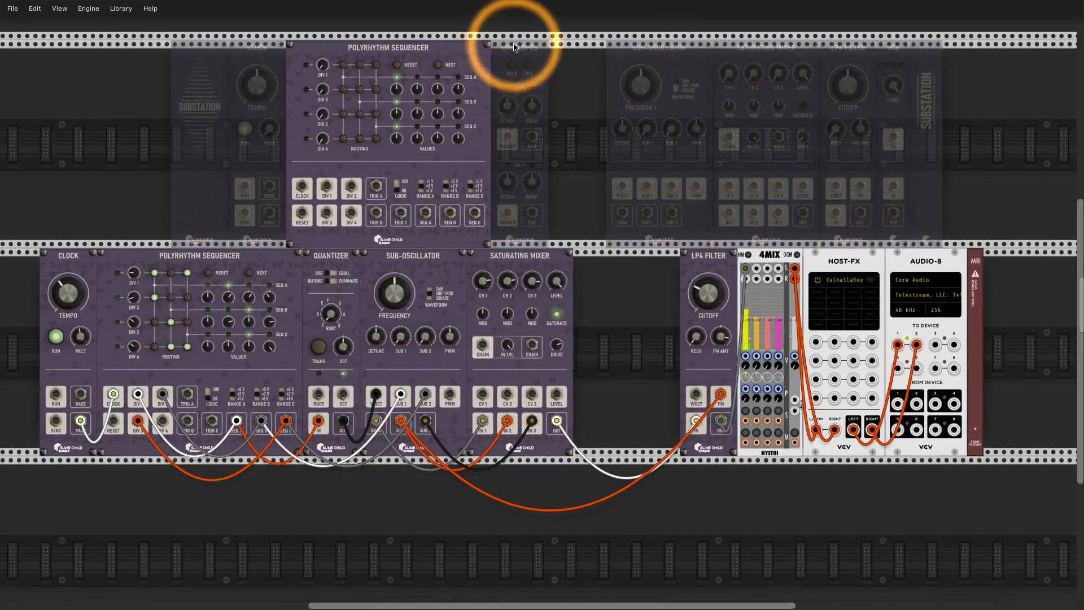
pyautogui.moveTo(525, 51); pyautogui.dragTo(604, 245)
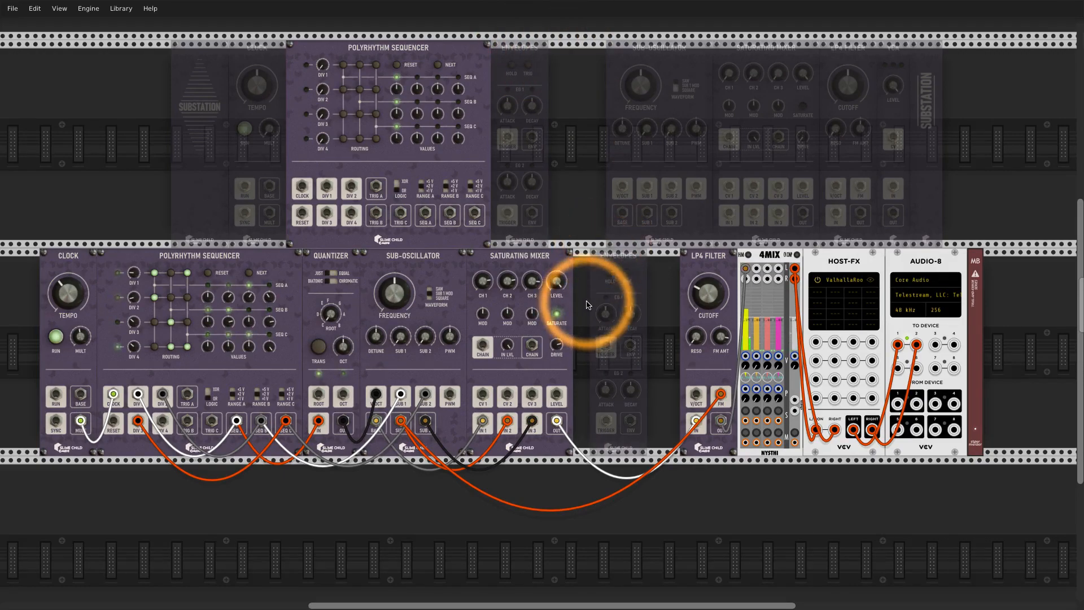
pyautogui.scroll(2, 587, 305)
pyautogui.hscroll(-5, 530, 302)
pyautogui.scroll(-2, 269, 261)
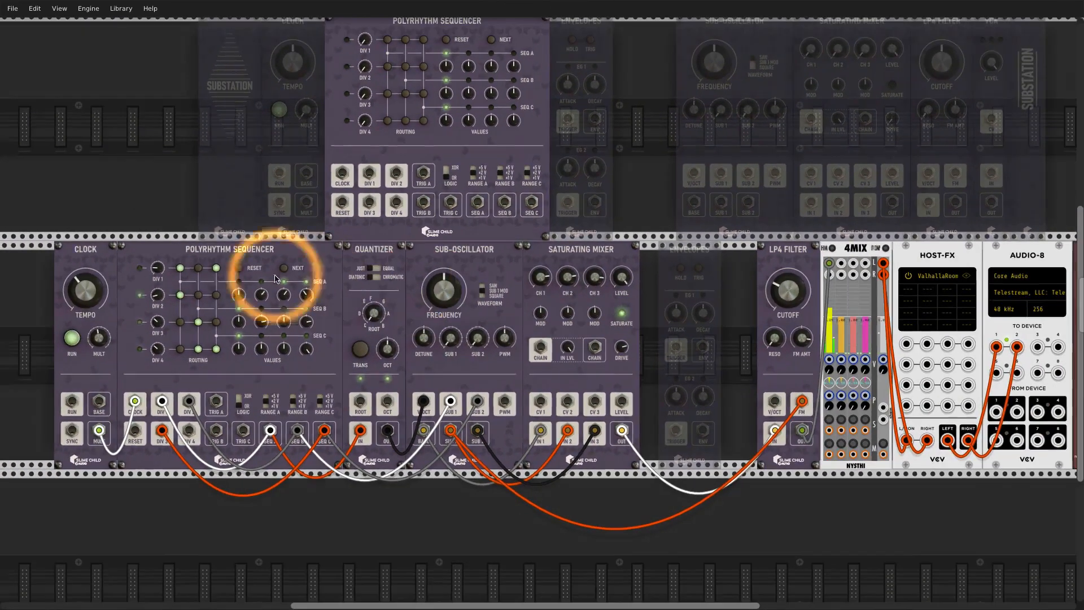
# - Move the modules before Envelopes up against it to close the gap, and un-bypass the Envelopes module
pyautogui.moveTo(105, 255); pyautogui.dragTo(158, 255)
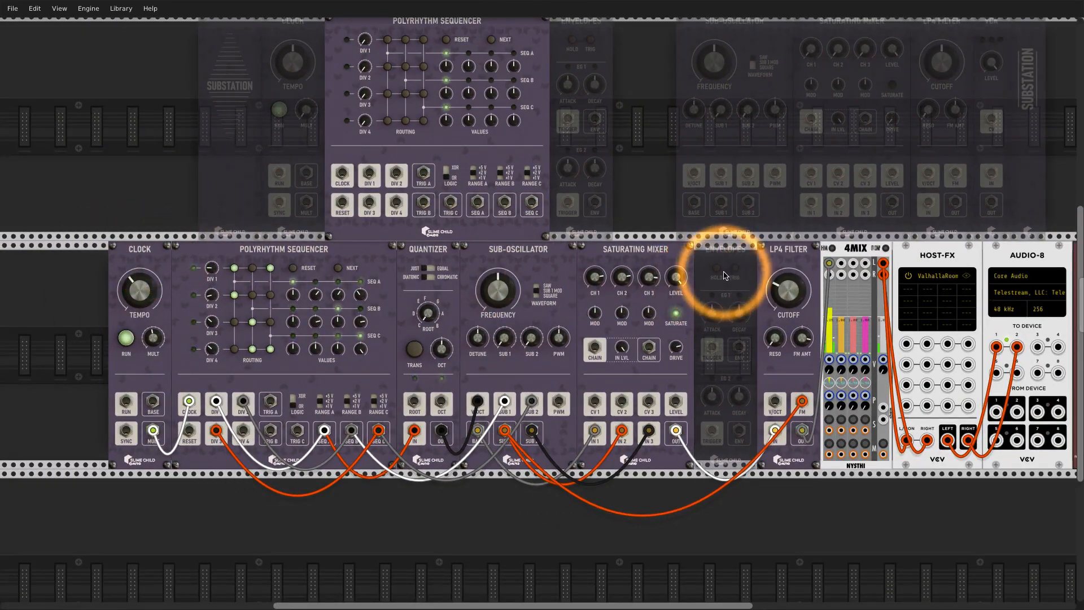
pyautogui.hotkey('ctrl', 'e')
pyautogui.scroll(1, 723, 277)
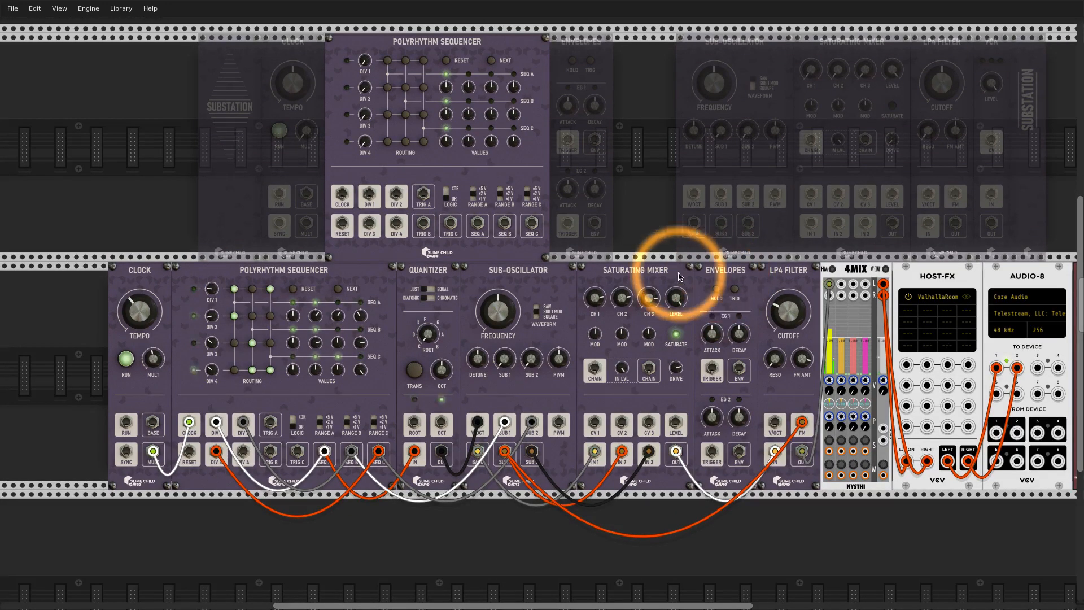
# - Place a bypassed copy of the Quantizer in the upper row between Envelopes and Sub-Oscillator
pyautogui.scroll(-1, 703, 285)
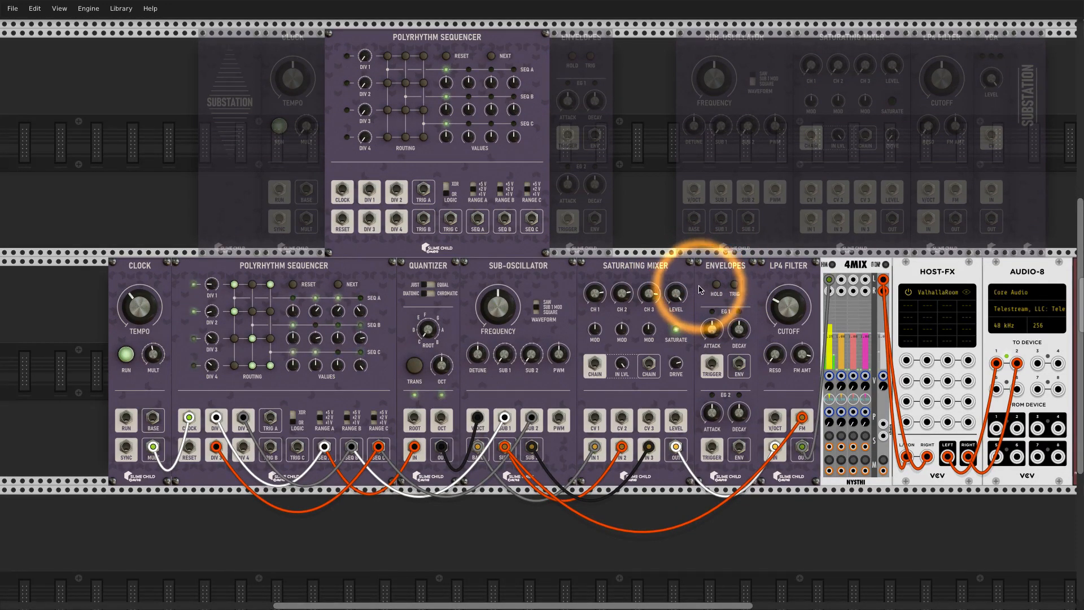
pyautogui.moveTo(435, 259); pyautogui.dragTo(583, 176)
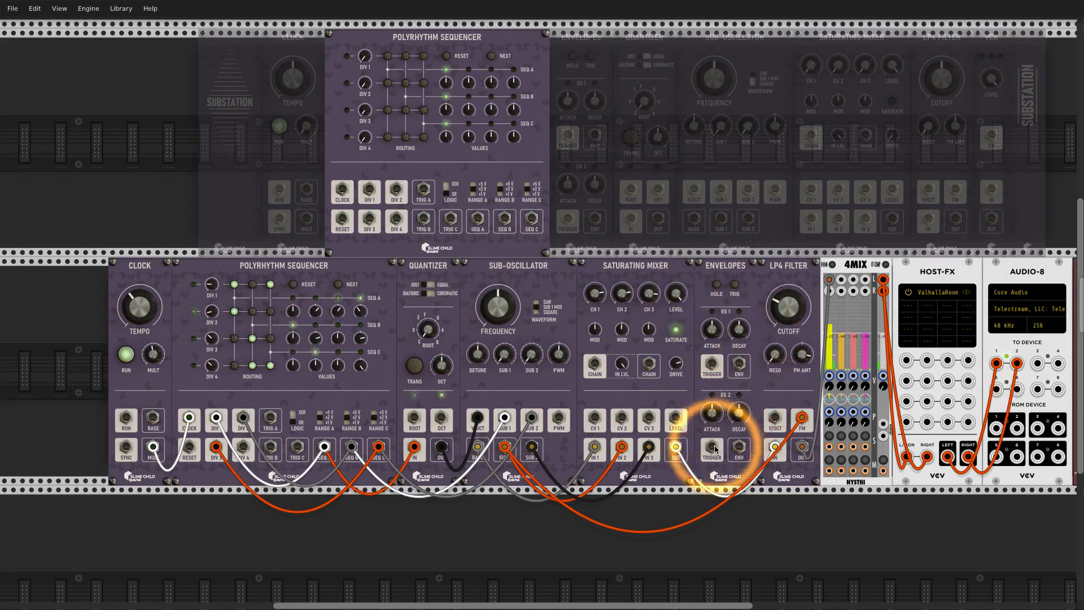
# - Patch TRIG A into the EG 1 TRIGGER input and replace the LP4 Filter's FM source with the EG 1 ENV output
pyautogui.moveTo(711, 363); pyautogui.dragTo(272, 422)
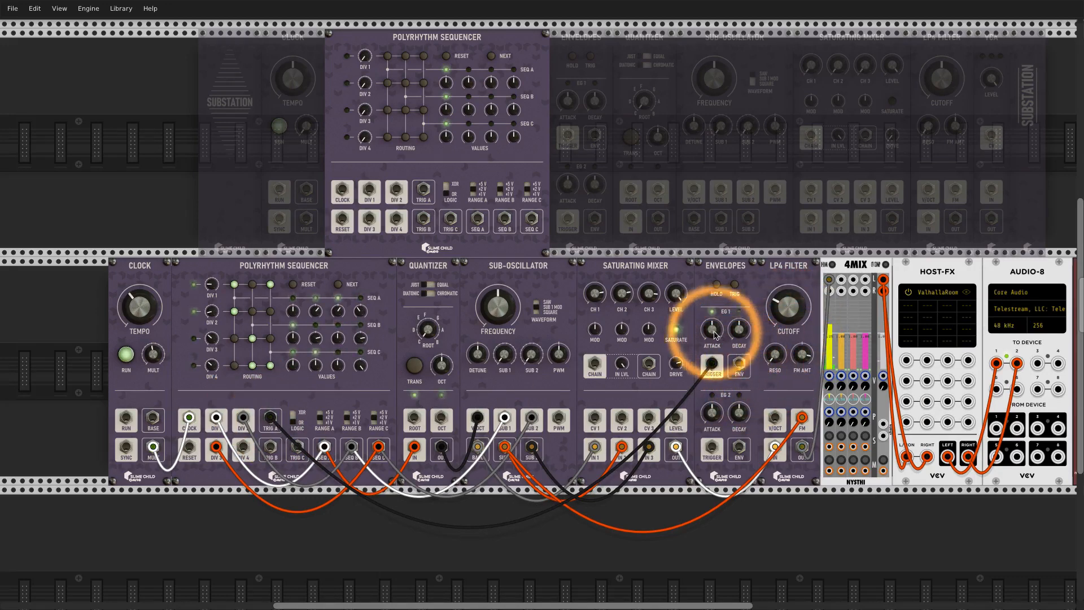
pyautogui.moveTo(739, 365)
pyautogui.mouseDown()
pyautogui.moveTo(760, 387)
pyautogui.moveTo(744, 369)
pyautogui.mouseUp()
pyautogui.moveTo(802, 417)
pyautogui.mouseDown()
pyautogui.moveTo(764, 384)
pyautogui.moveTo(802, 417)
pyautogui.mouseUp()
# - Adjust the LP4 Filter's FM AMT and CUTOFF to set the depth of the envelope sweep
pyautogui.moveTo(803, 351); pyautogui.dragTo(803, 352)
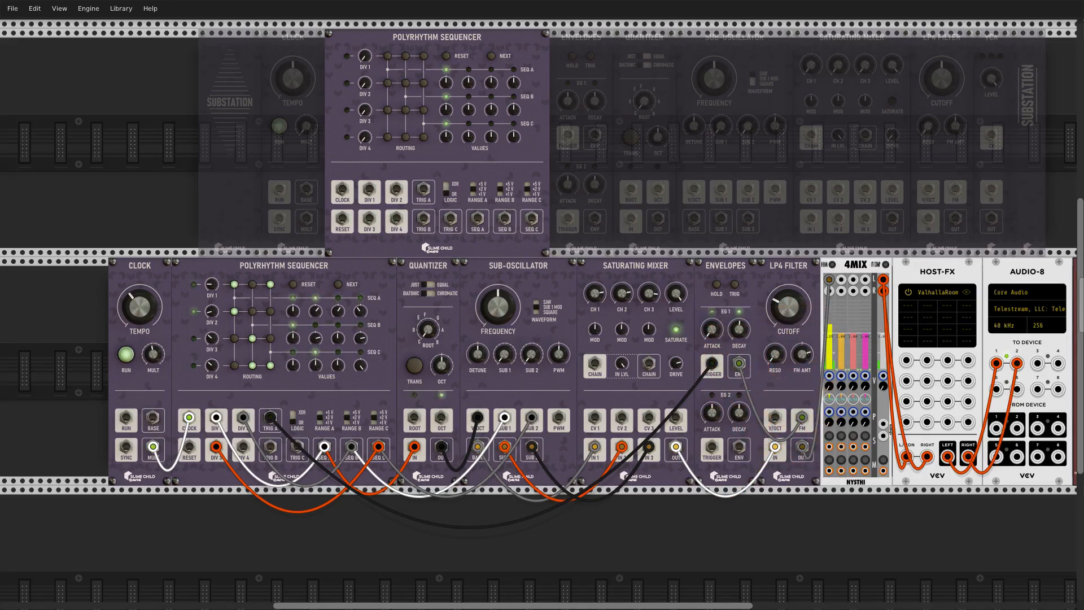
pyautogui.moveTo(788, 313); pyautogui.dragTo(789, 310)
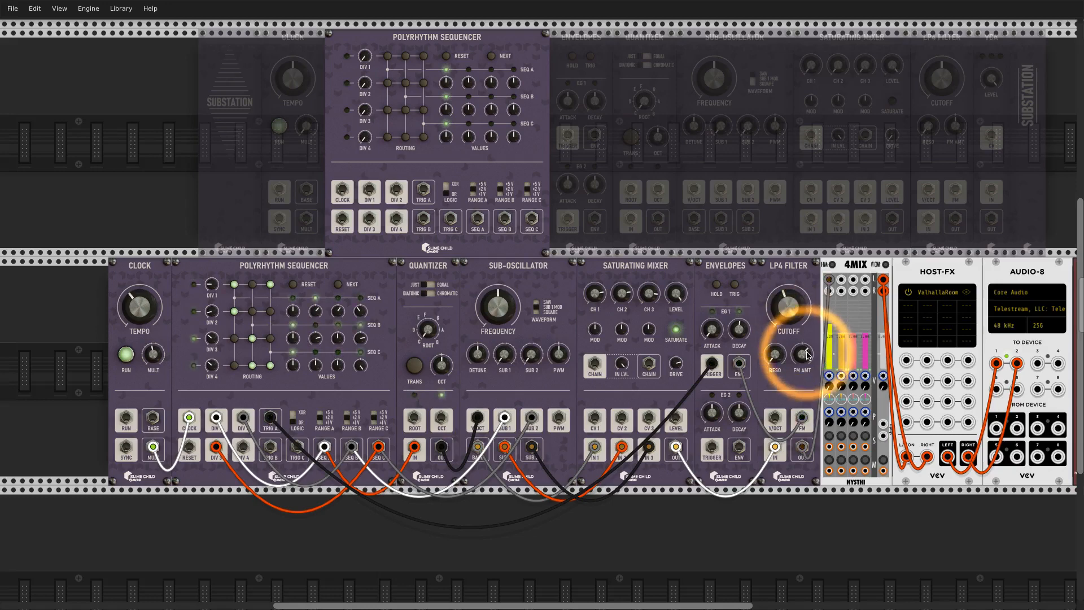
pyautogui.moveTo(804, 353); pyautogui.dragTo(786, 307)
# - Move the EG 1 trigger cable from TRIG A to TRIG B and switch the sequencer's LOGIC to XOR
pyautogui.keyDown('ctrl'); pyautogui.scroll(2, 785, 307); pyautogui.keyUp('ctrl')
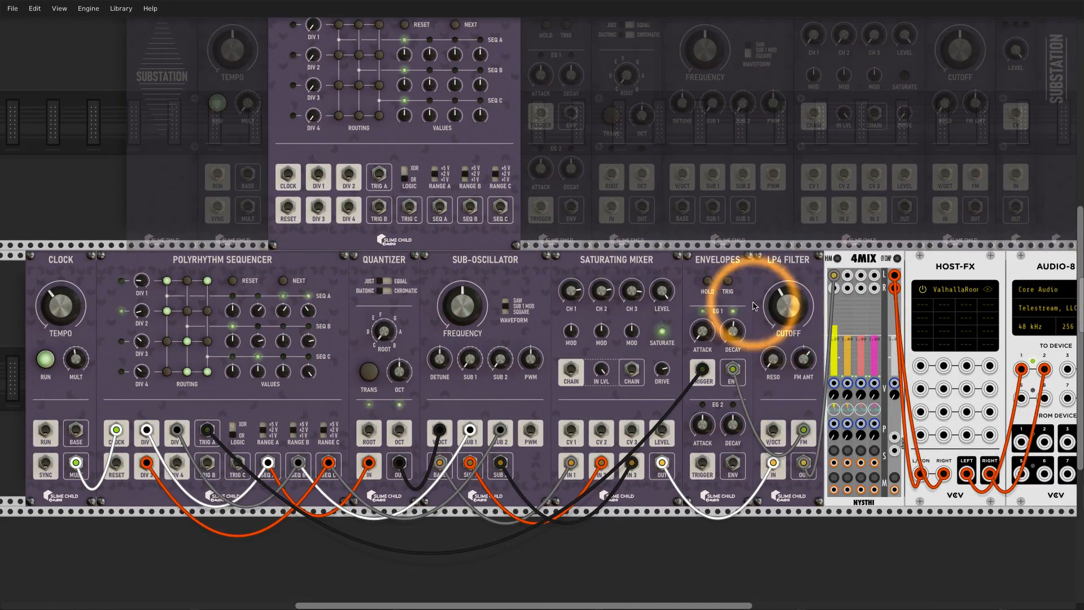
pyautogui.hscroll(-2, 754, 307)
pyautogui.hscroll(-1, 770, 288)
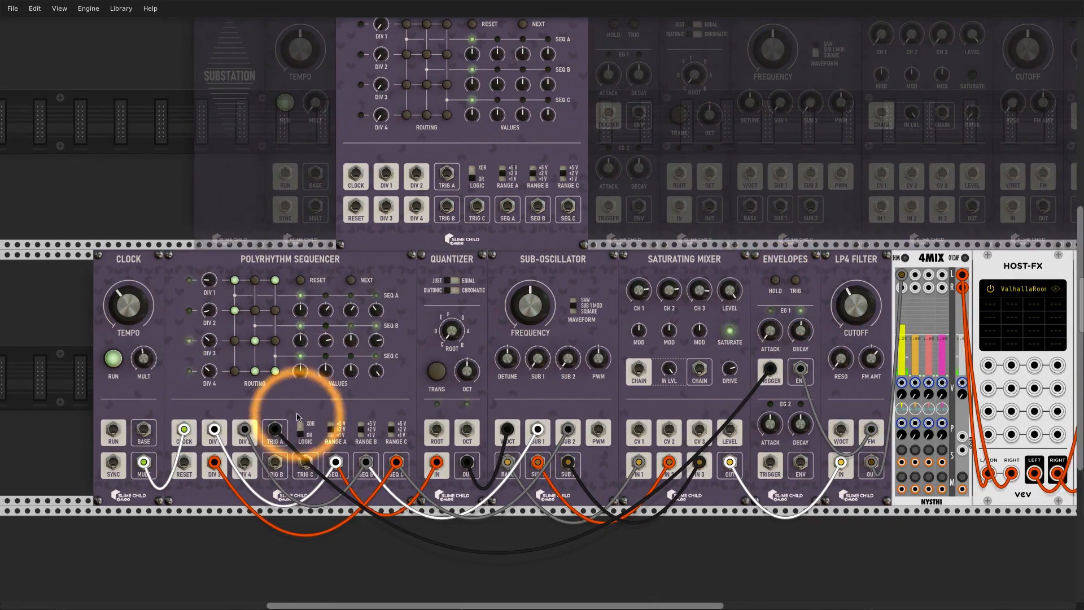
pyautogui.moveTo(277, 430); pyautogui.dragTo(279, 458)
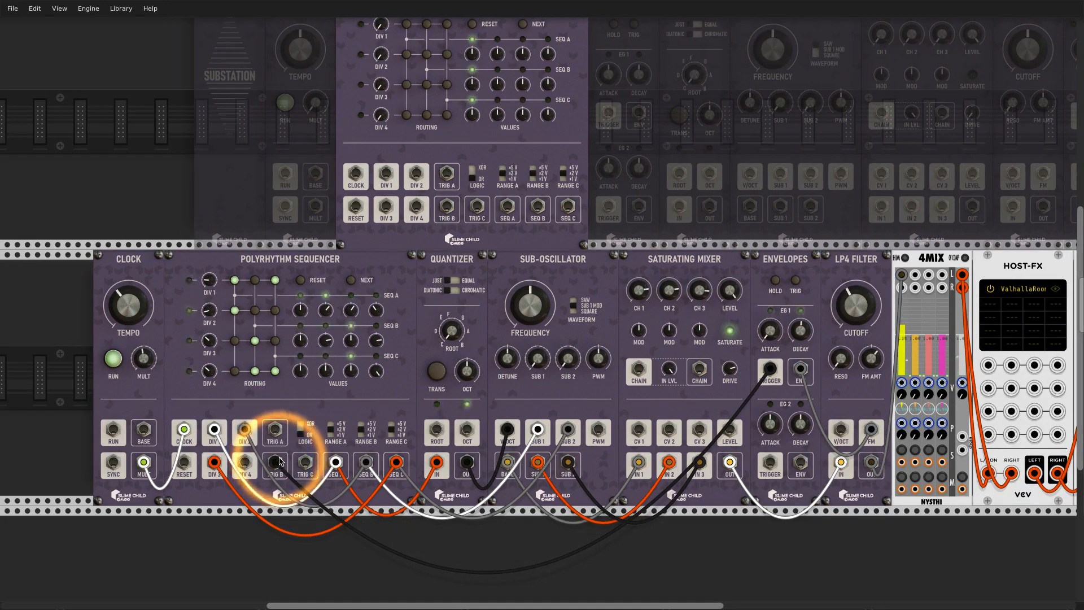
pyautogui.click(854, 307)
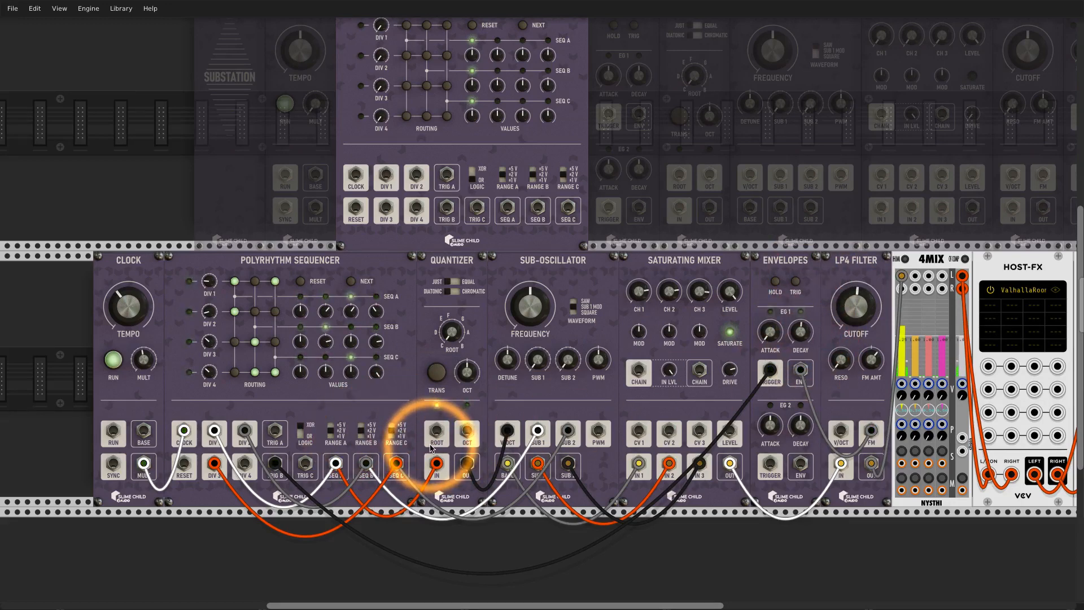
# - Bypass the Polyrhythm Sequencer in the upper row
pyautogui.hscroll(2, 430, 448)
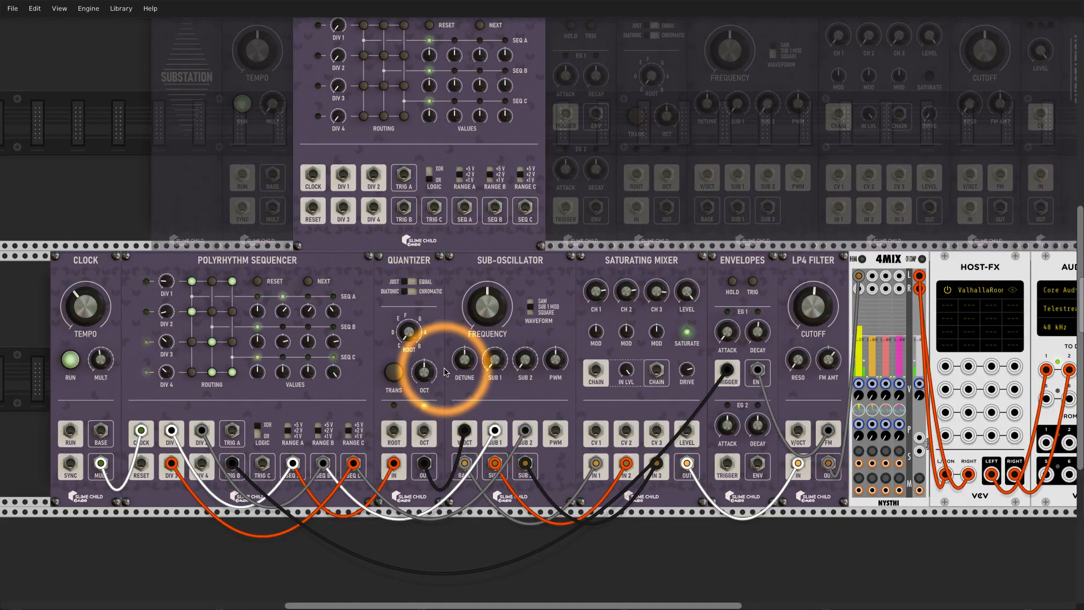
pyautogui.scroll(-2, 445, 372)
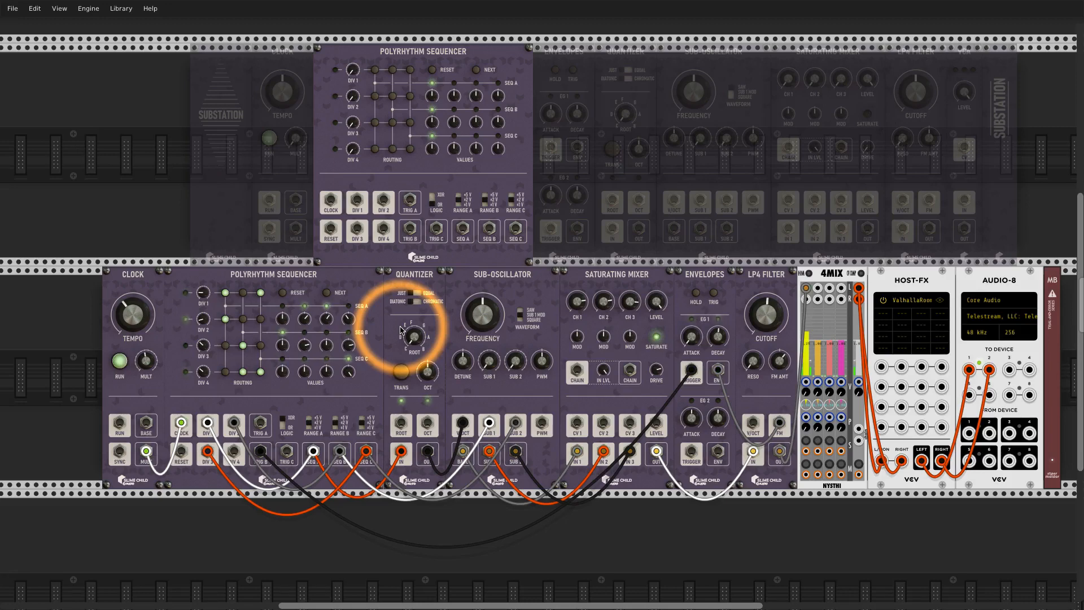
pyautogui.scroll(1, 648, 340)
pyautogui.hscroll(1, 648, 340)
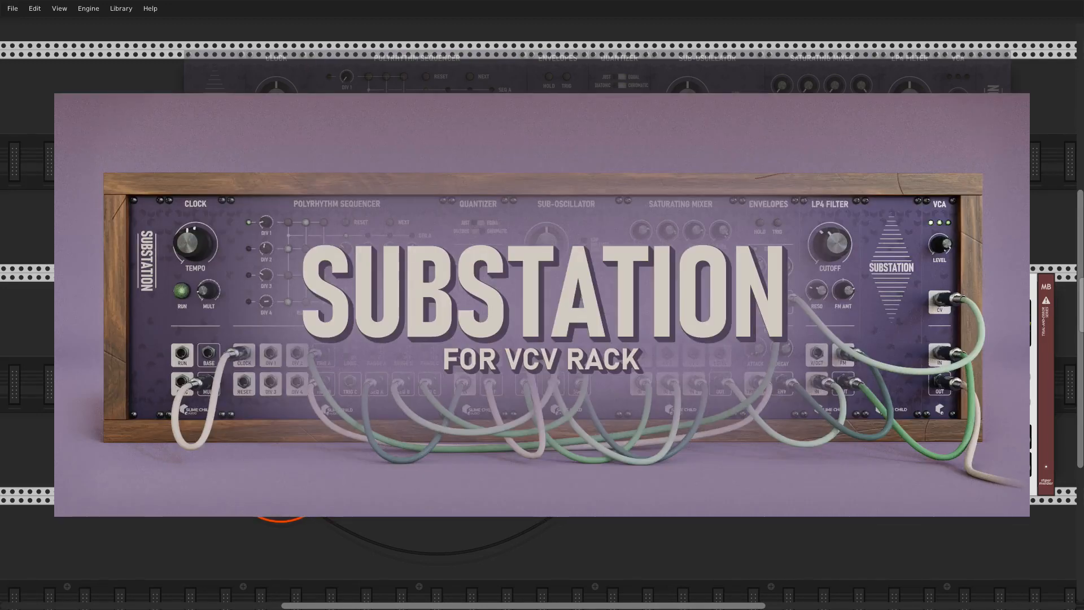
pyautogui.scroll(5, 113, 503)
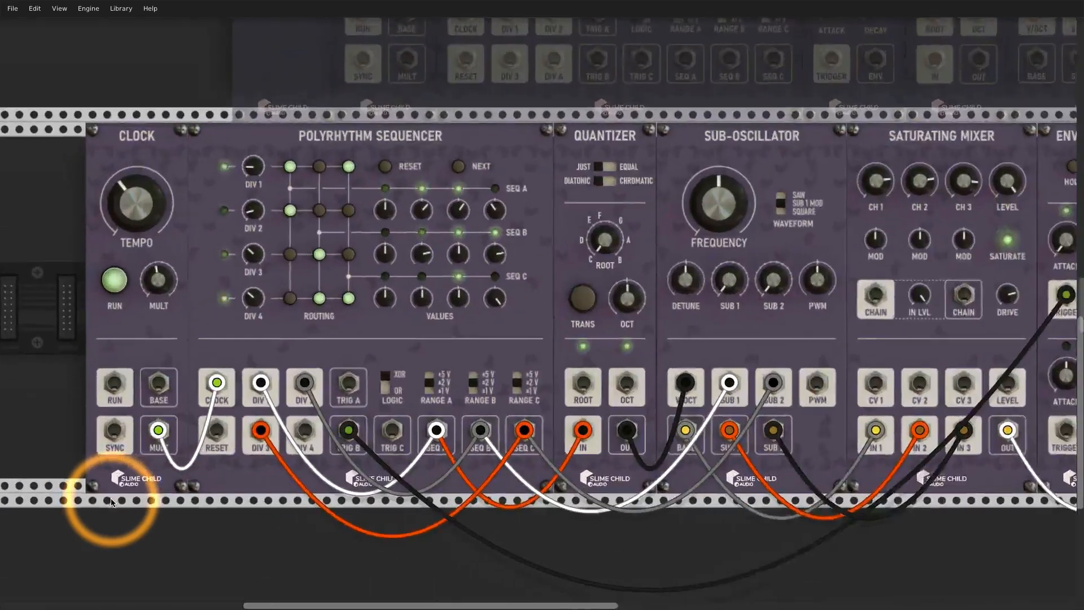
pyautogui.scroll(5, 111, 501)
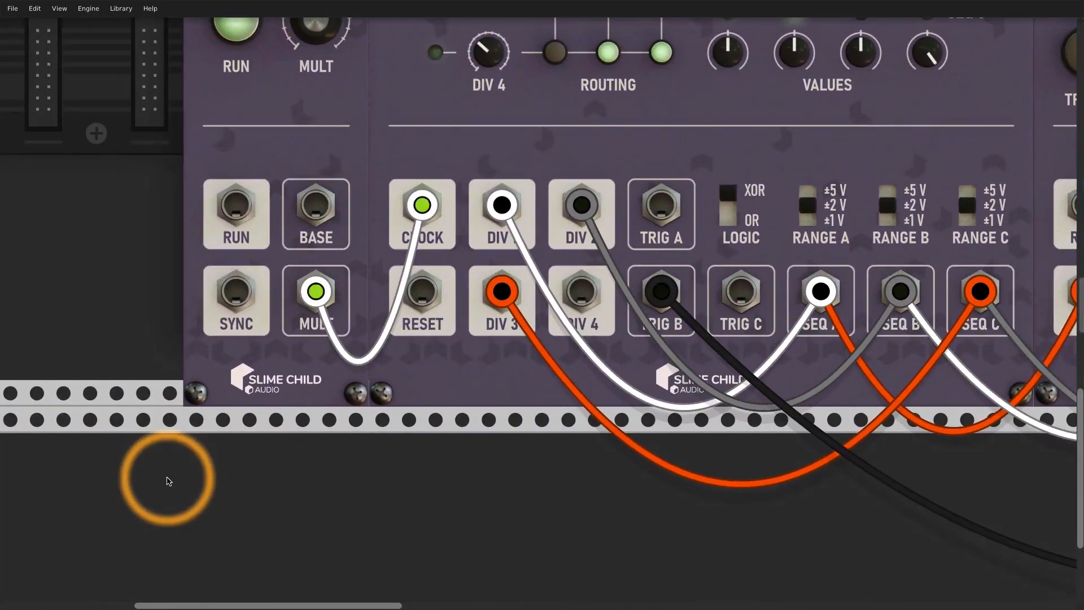
pyautogui.scroll(5, 168, 480)
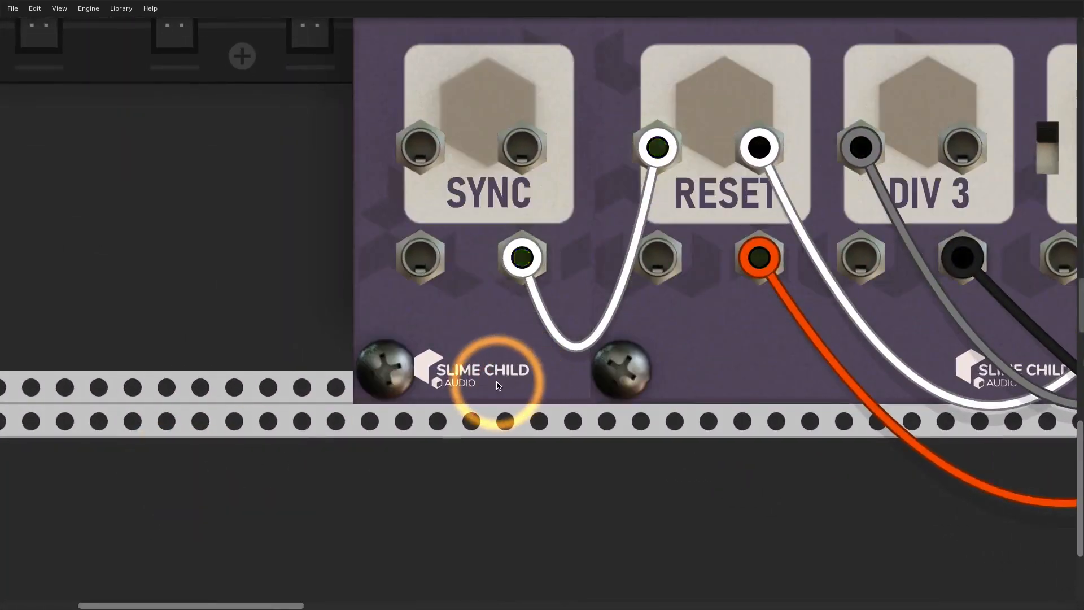
pyautogui.scroll(-1, 478, 383)
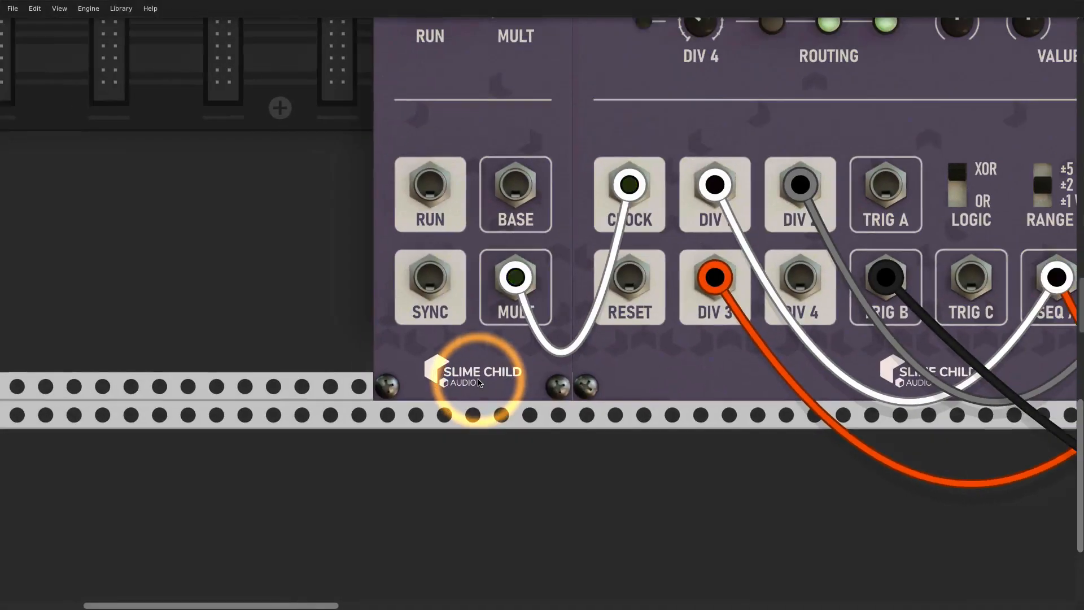